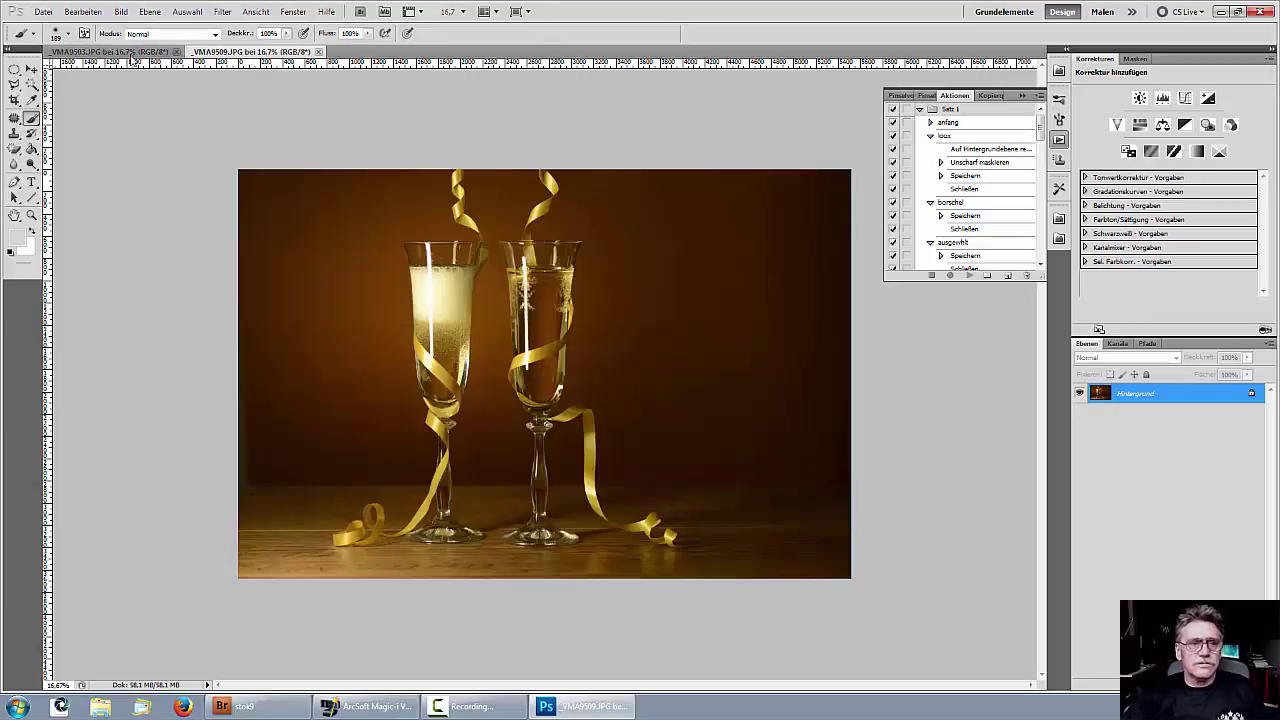
Copy the entire _VMA9503.JPG photo and paste it as a new layer over _VMA9509.JPG.
{"action": "left_click", "coordinate": [134, 54]}
{"action": "left_click", "coordinate": [224, 53]}
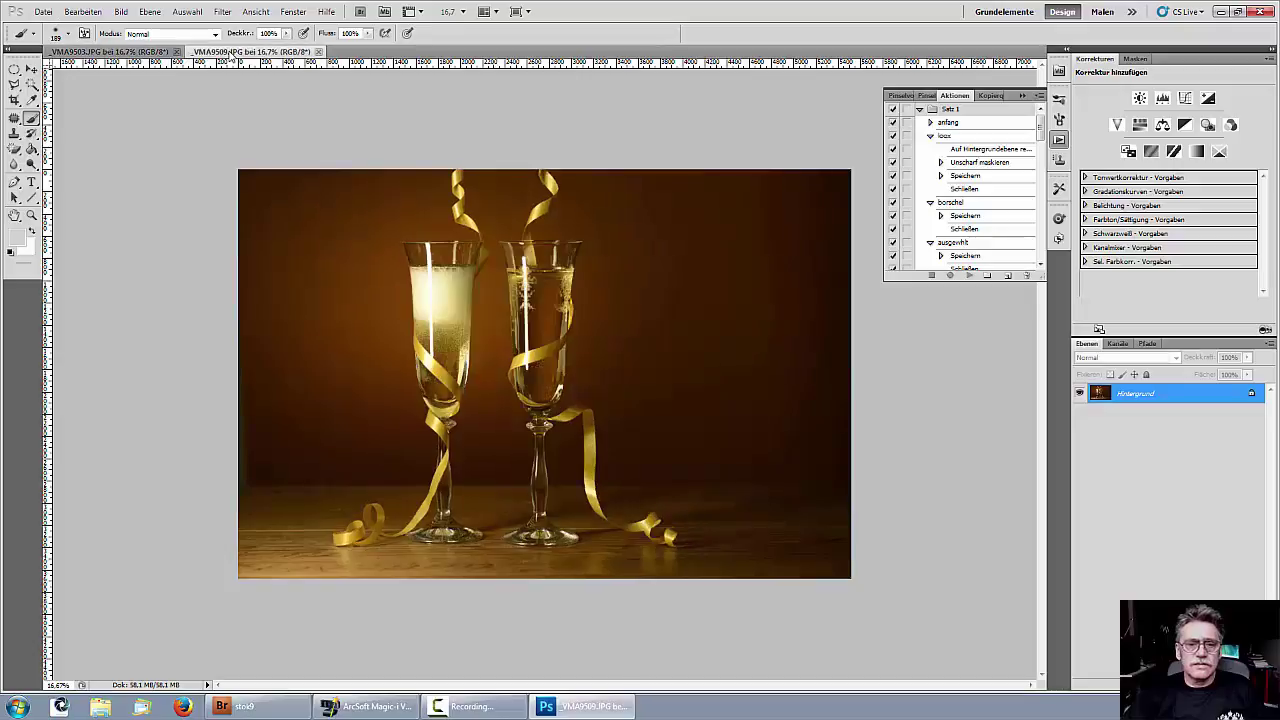
{"action": "left_click", "coordinate": [86, 53]}
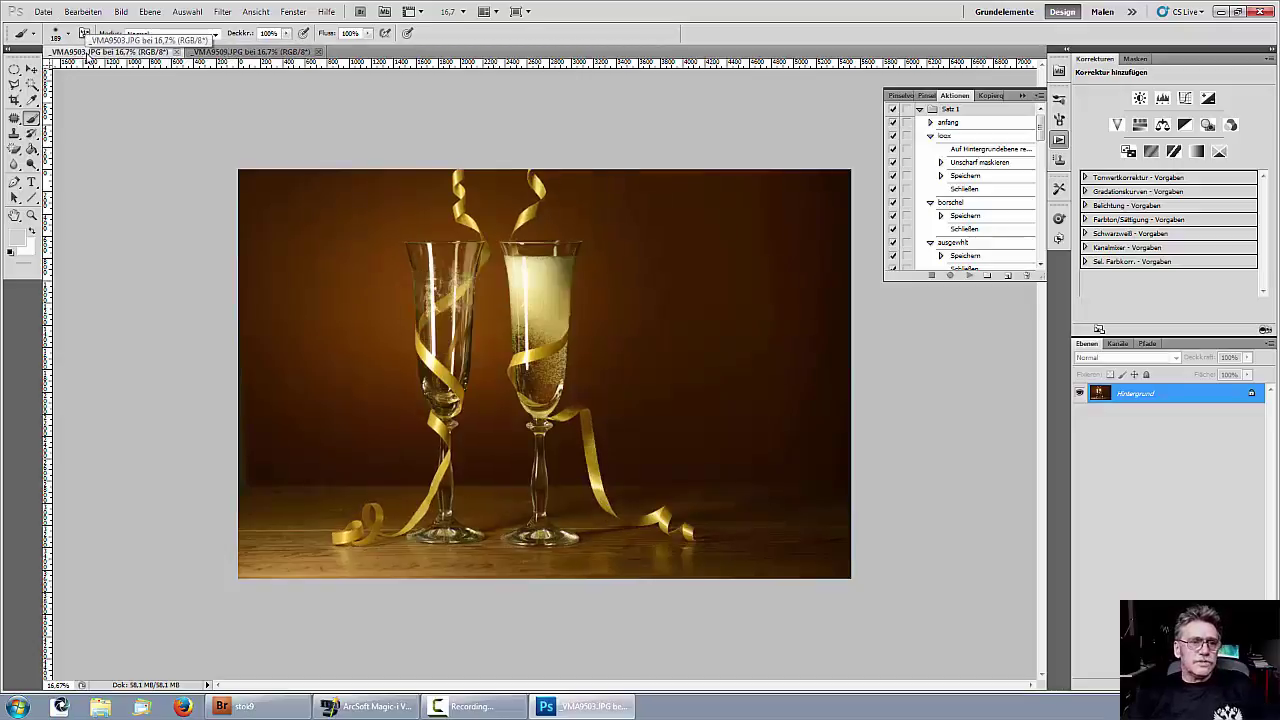
{"action": "key", "text": "ctrl+a"}
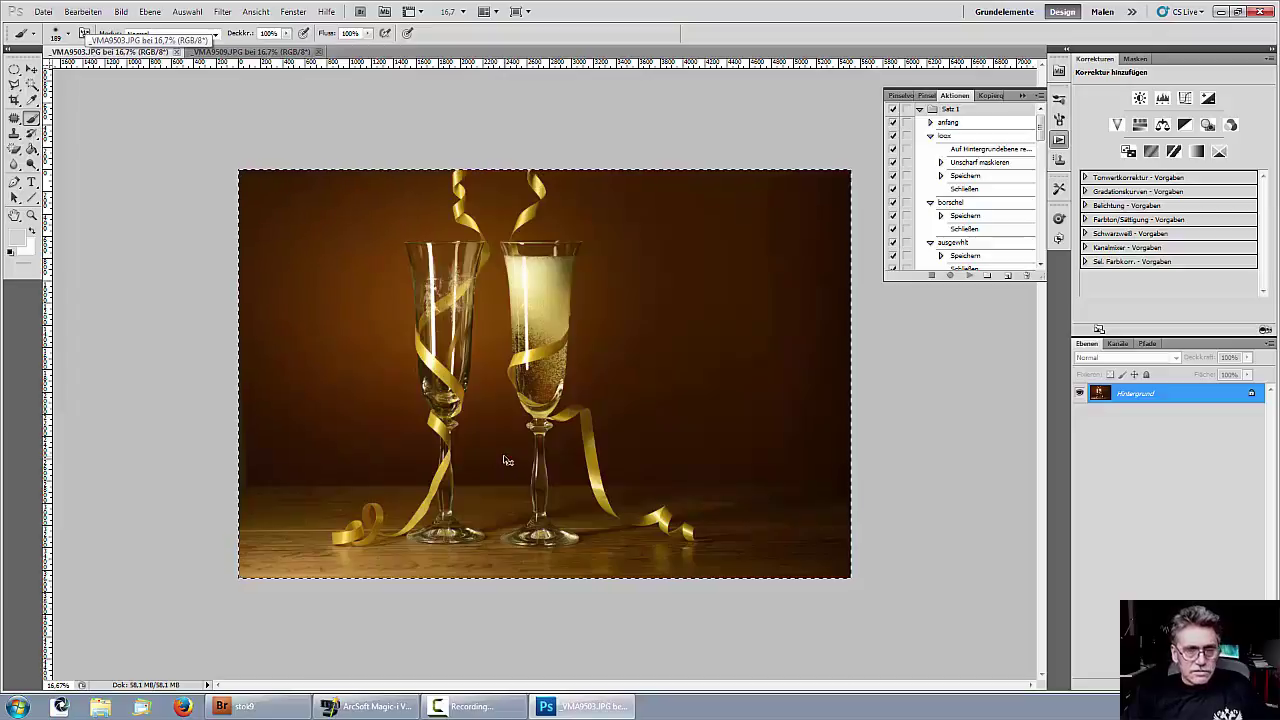
{"action": "left_click", "coordinate": [228, 54]}
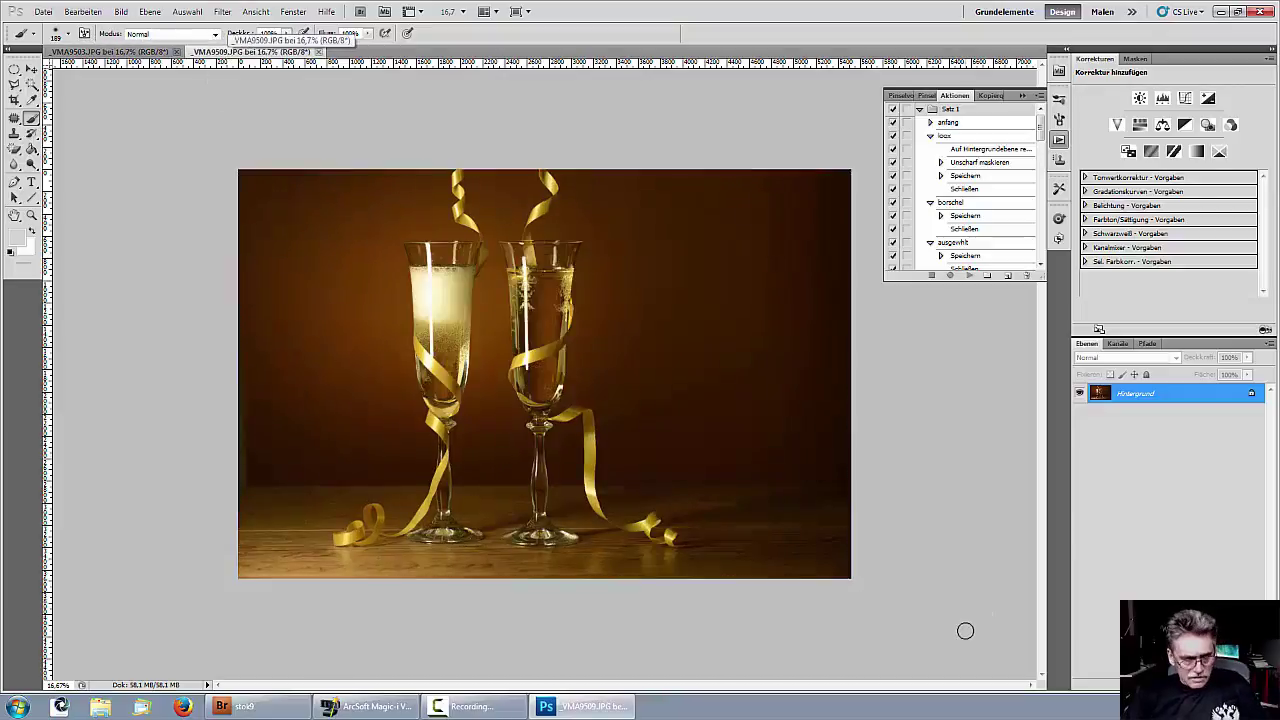
{"action": "key", "text": "ctrl+v"}
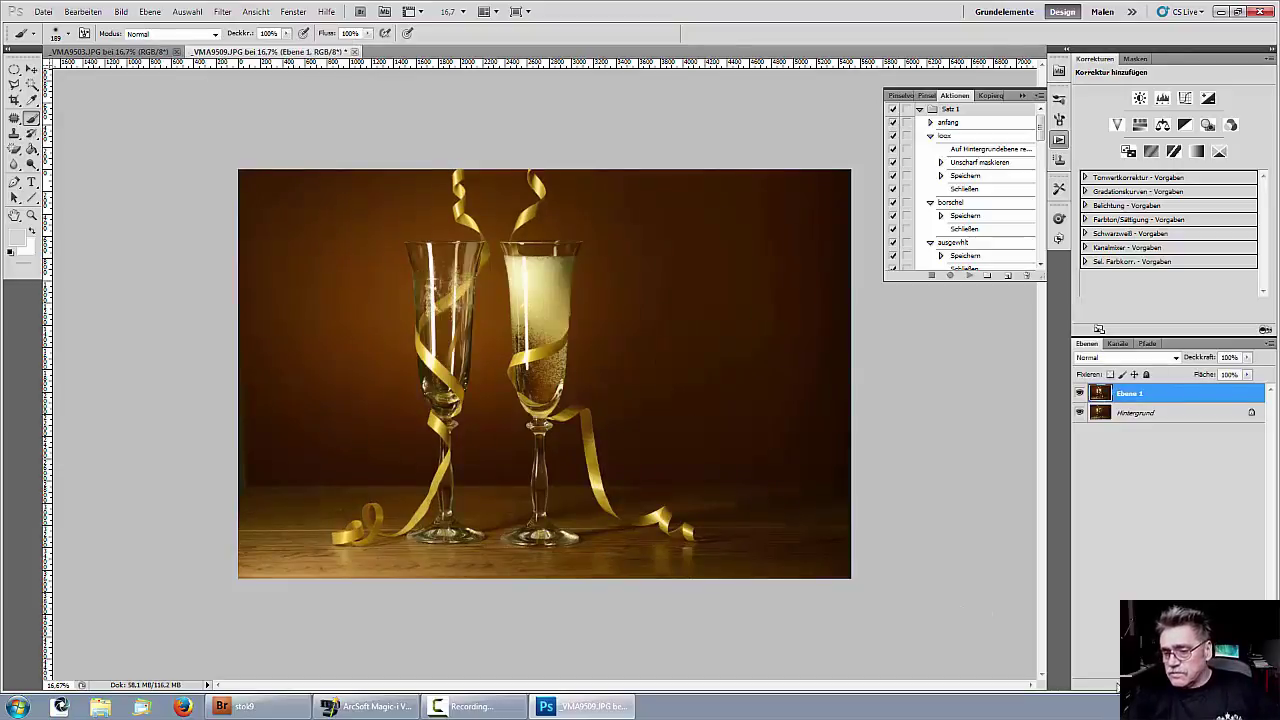
Add a layer mask to the pasted layer and paint black over the left glass to reveal the champagne-filled one underneath.
{"action": "left_click", "coordinate": [1150, 684]}
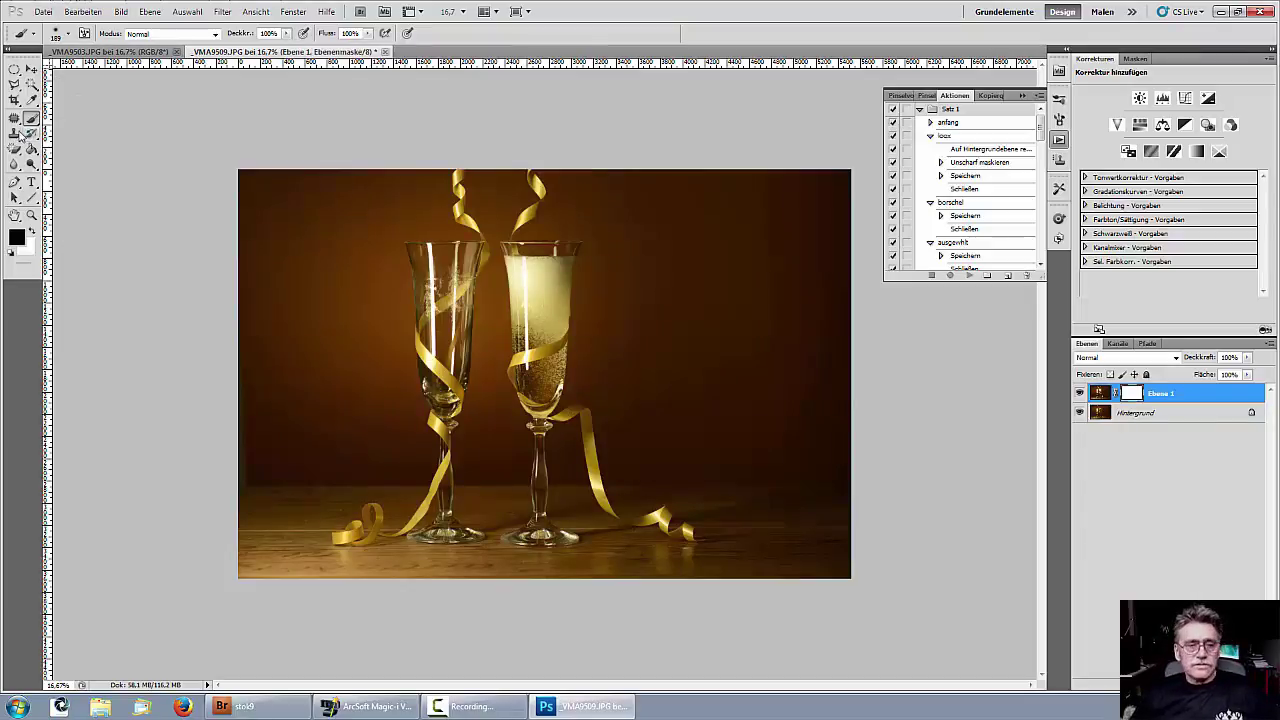
{"action": "mouse_move", "coordinate": [410, 265]}
{"action": "left_mouse_down"}
{"action": "mouse_move", "coordinate": [464, 273]}
{"action": "mouse_move", "coordinate": [453, 344]}
{"action": "mouse_move", "coordinate": [453, 291]}
{"action": "mouse_move", "coordinate": [433, 346]}
{"action": "mouse_move", "coordinate": [414, 266]}
{"action": "mouse_move", "coordinate": [408, 279]}
{"action": "mouse_move", "coordinate": [435, 387]}
{"action": "mouse_move", "coordinate": [445, 312]}
{"action": "mouse_move", "coordinate": [450, 327]}
{"action": "mouse_move", "coordinate": [459, 389]}
{"action": "mouse_move", "coordinate": [443, 400]}
{"action": "mouse_move", "coordinate": [462, 284]}
{"action": "mouse_move", "coordinate": [467, 343]}
{"action": "mouse_move", "coordinate": [466, 288]}
{"action": "mouse_move", "coordinate": [441, 400]}
{"action": "left_mouse_up"}
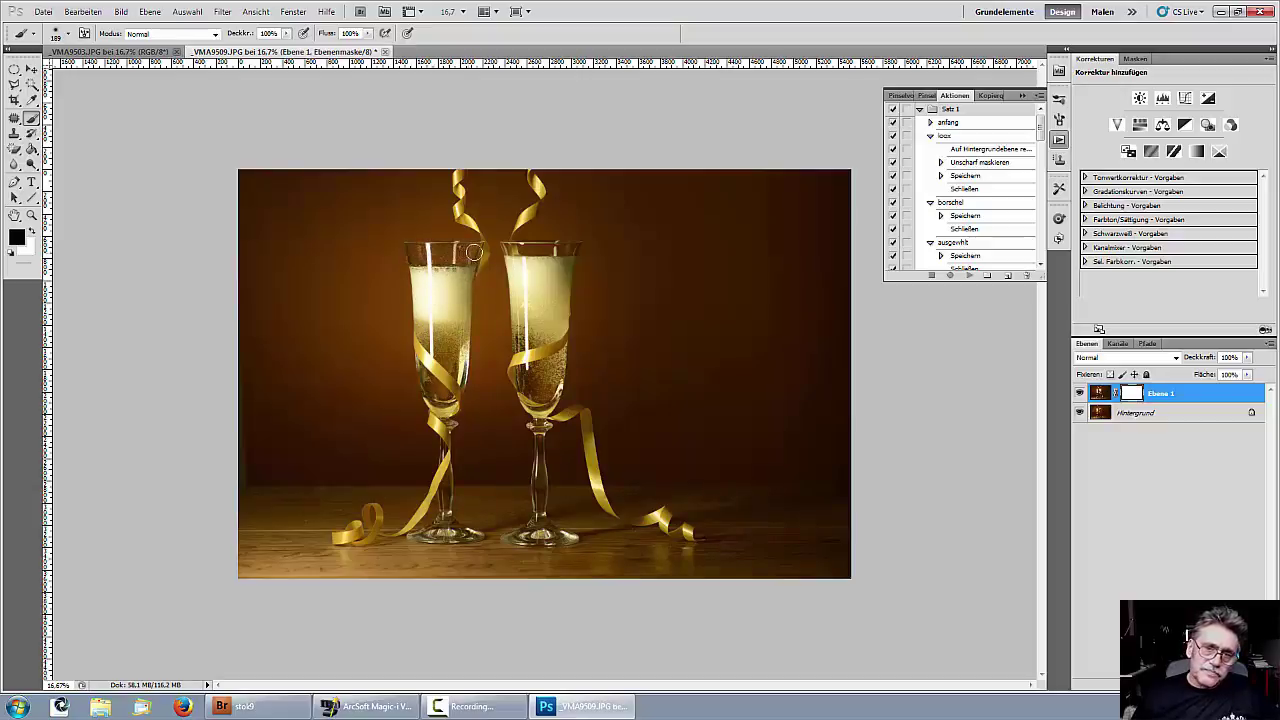
{"action": "mouse_move", "coordinate": [450, 338]}
{"action": "left_mouse_down"}
{"action": "mouse_move", "coordinate": [448, 370]}
{"action": "mouse_move", "coordinate": [522, 403]}
{"action": "left_mouse_up"}
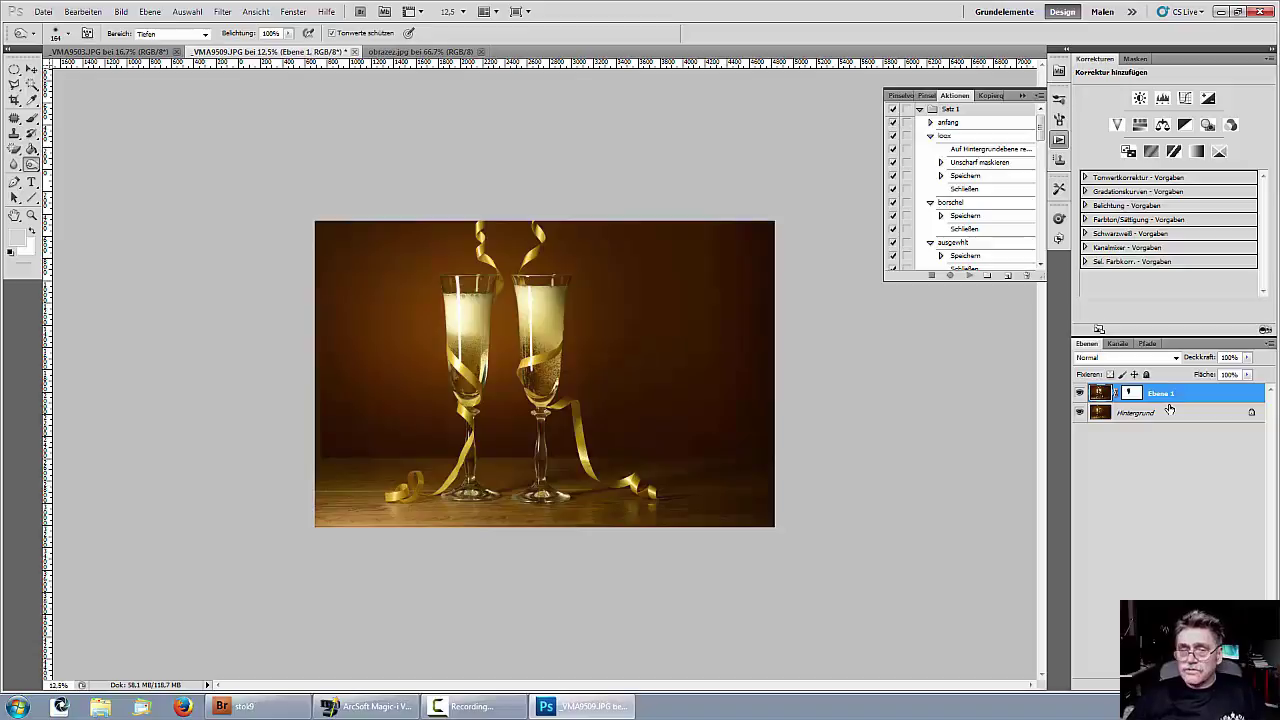
Stamp all visible layers onto a new layer and lighten the midtones of the background glow around the glasses with the Dodge tool.
{"action": "key", "text": "ctrl+shift+alt+e"}
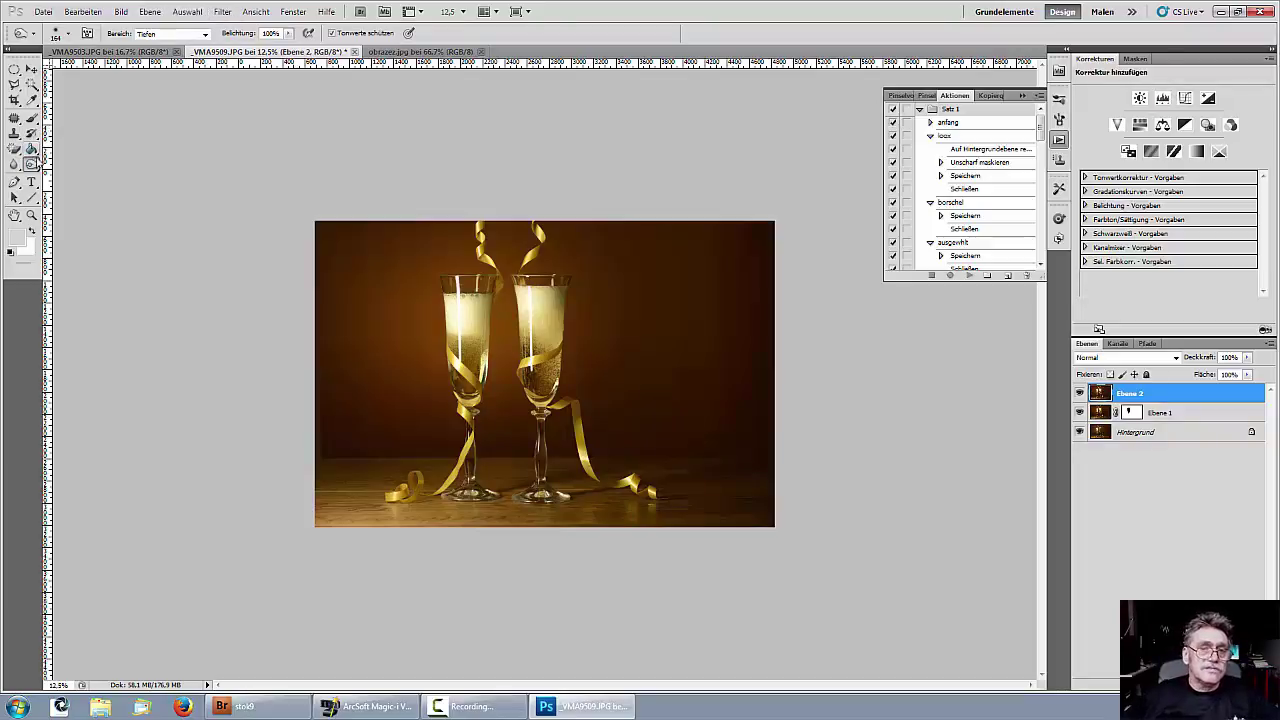
{"action": "left_click", "coordinate": [31, 164]}
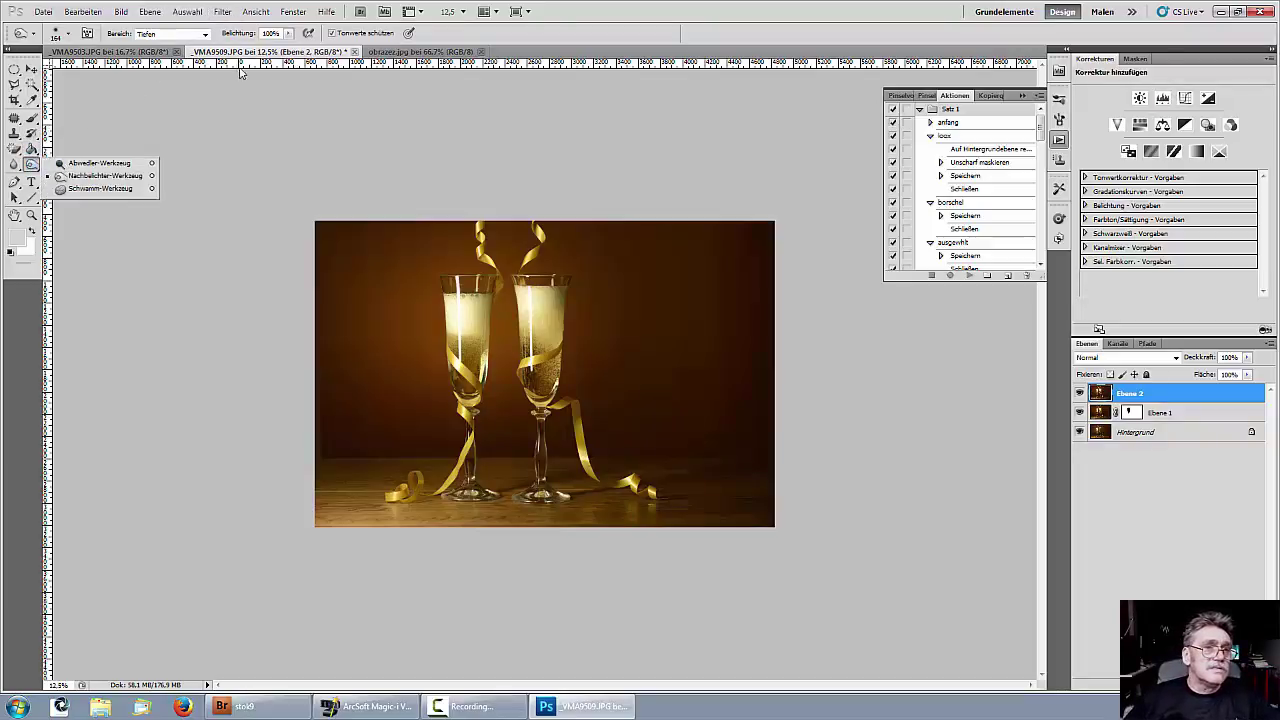
{"action": "left_click", "coordinate": [90, 163]}
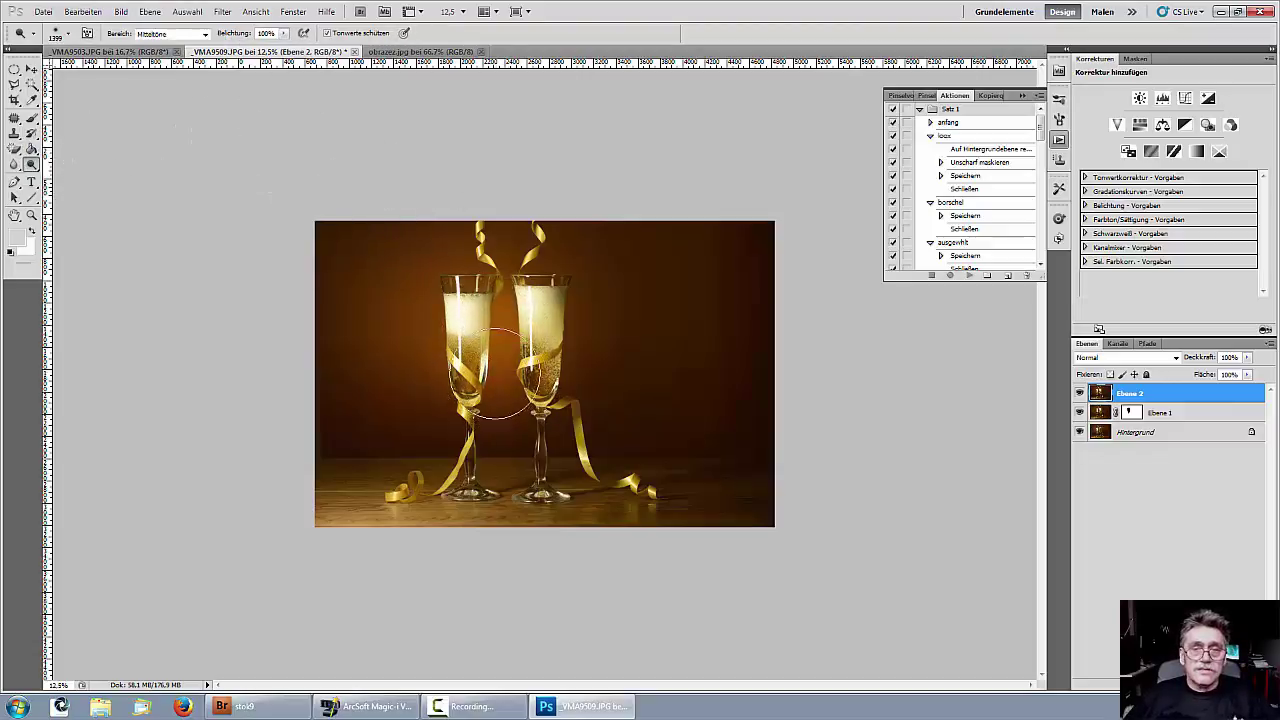
{"action": "mouse_move", "coordinate": [498, 369]}
{"action": "left_mouse_down"}
{"action": "mouse_move", "coordinate": [456, 341]}
{"action": "mouse_move", "coordinate": [477, 373]}
{"action": "mouse_move", "coordinate": [546, 296]}
{"action": "mouse_move", "coordinate": [558, 346]}
{"action": "mouse_move", "coordinate": [531, 391]}
{"action": "mouse_move", "coordinate": [483, 398]}
{"action": "mouse_move", "coordinate": [441, 354]}
{"action": "mouse_move", "coordinate": [431, 317]}
{"action": "left_mouse_up"}
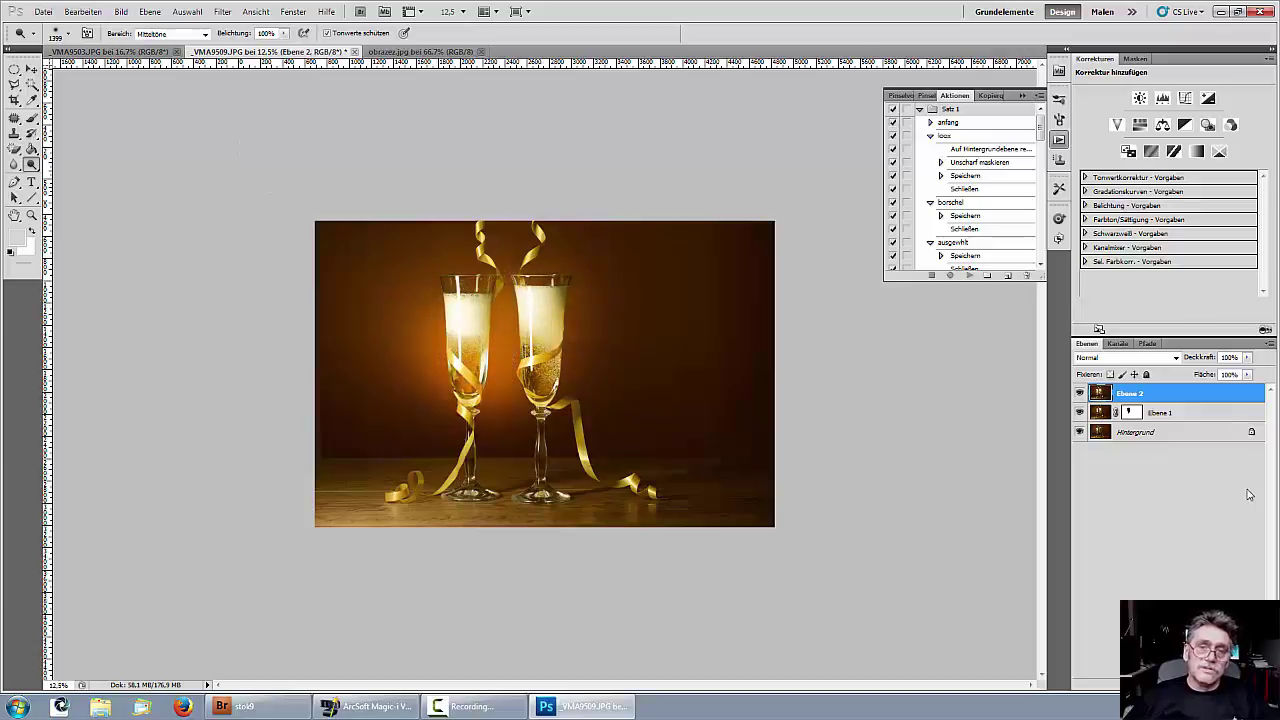
{"action": "key", "text": "ctrl+z"}
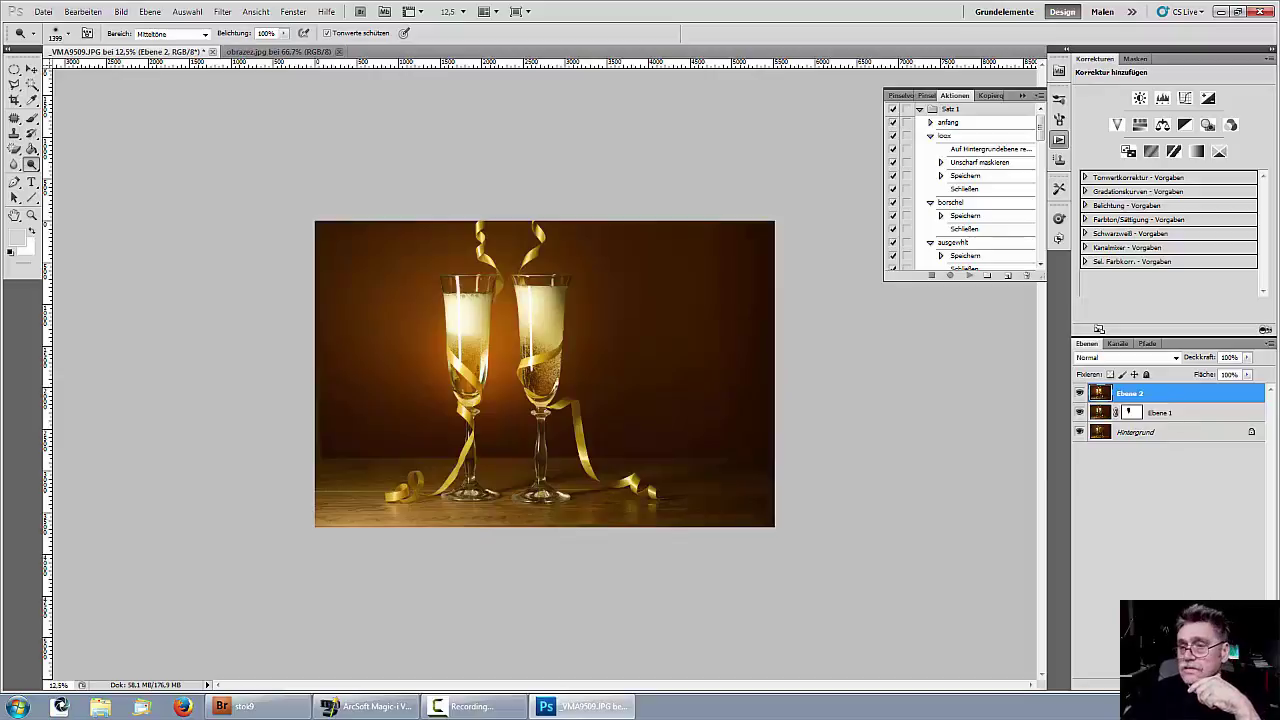
Add a new empty layer and set the Polygon tool to 6 sides, trying it with a test hexagon beside the left glass.
{"action": "key", "text": "ctrl+shift+alt+n"}
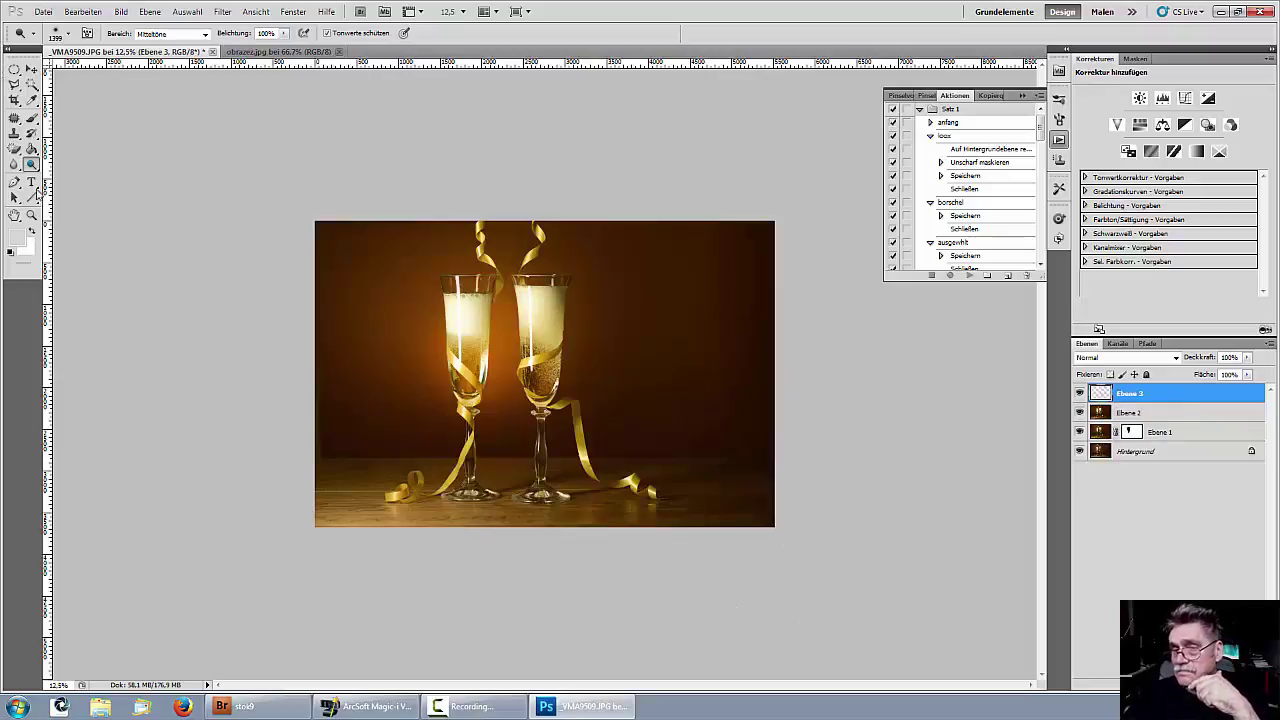
{"action": "left_click_drag", "start_coordinate": [31, 198], "coordinate": [95, 241]}
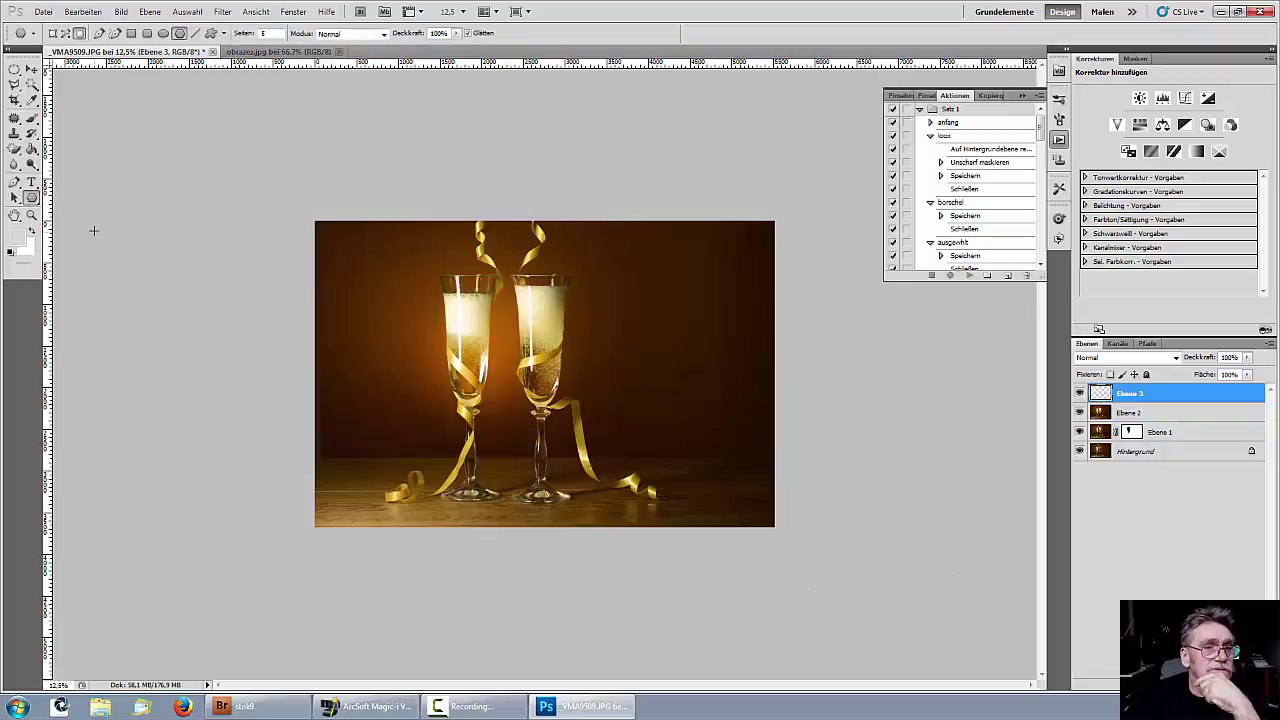
{"action": "left_click", "coordinate": [247, 33]}
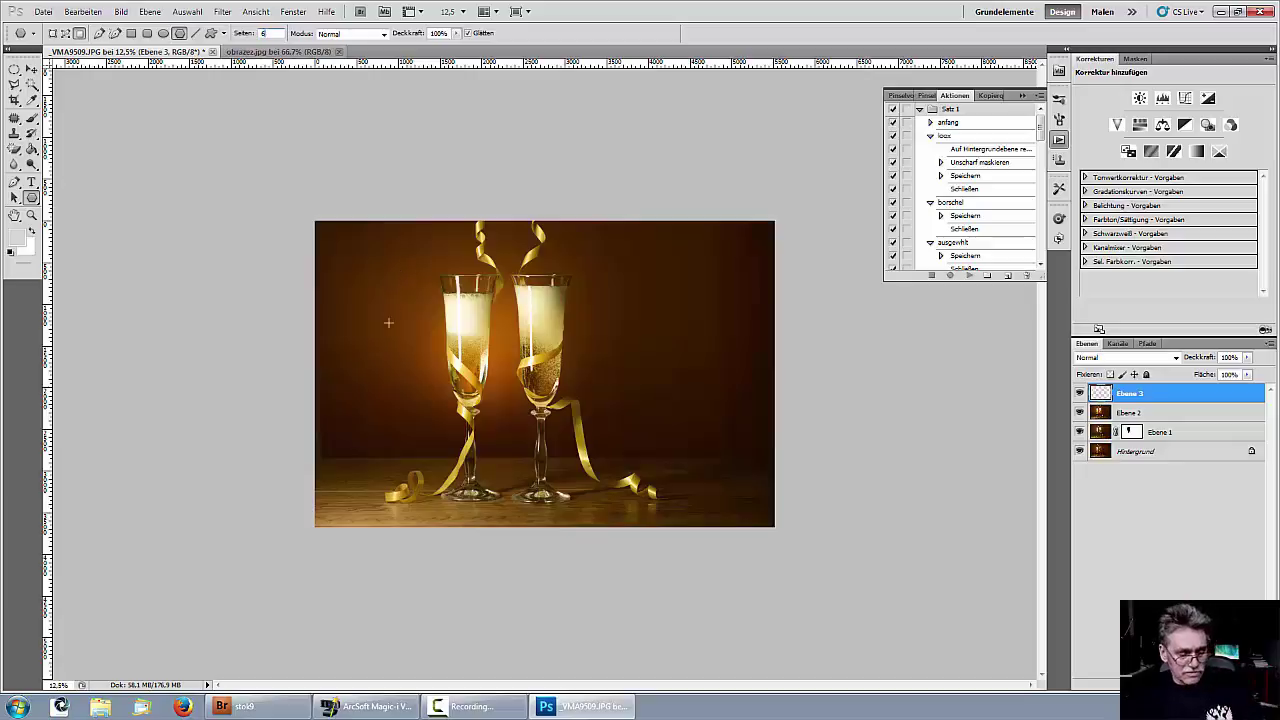
{"action": "left_click_drag", "start_coordinate": [397, 326], "coordinate": [394, 341]}
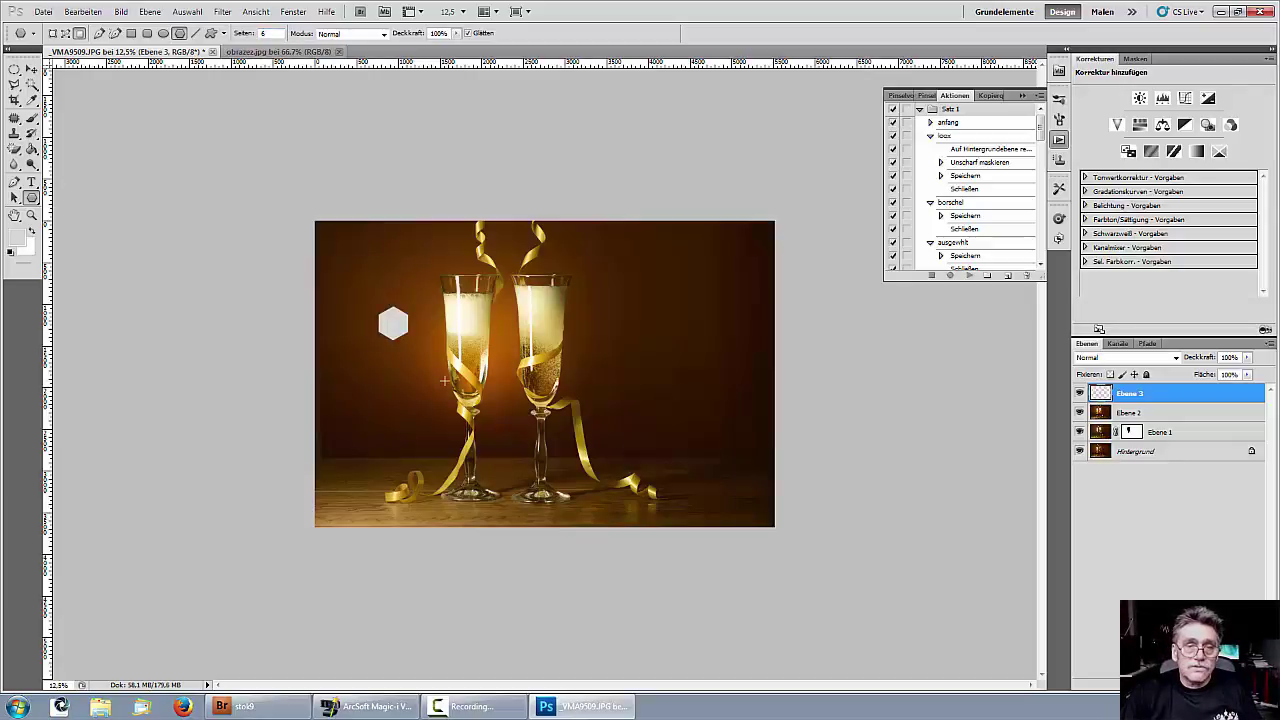
{"action": "key", "text": "ctrl+z"}
Sample colours around the left glass with the Eyedropper and settle on the orange of the background glow as foreground colour.
{"action": "key", "text": "ctrl+plus"}
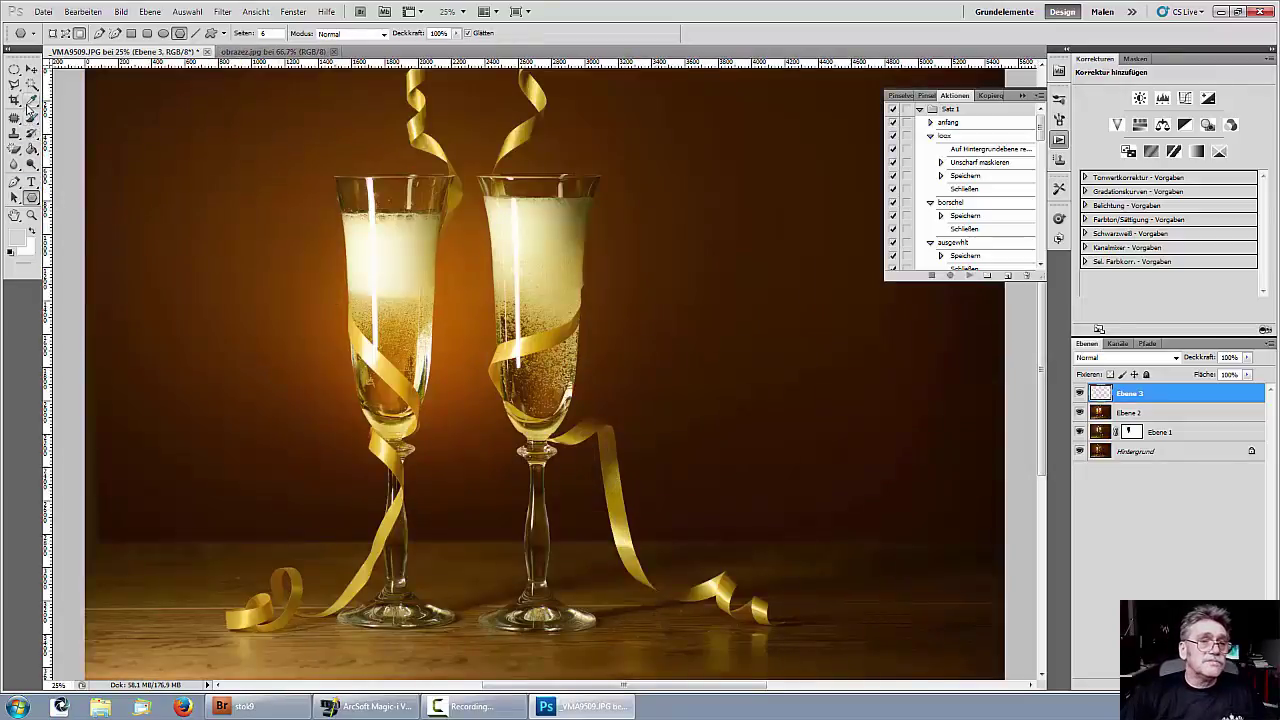
{"action": "left_click", "coordinate": [31, 99]}
{"action": "left_click", "coordinate": [345, 300]}
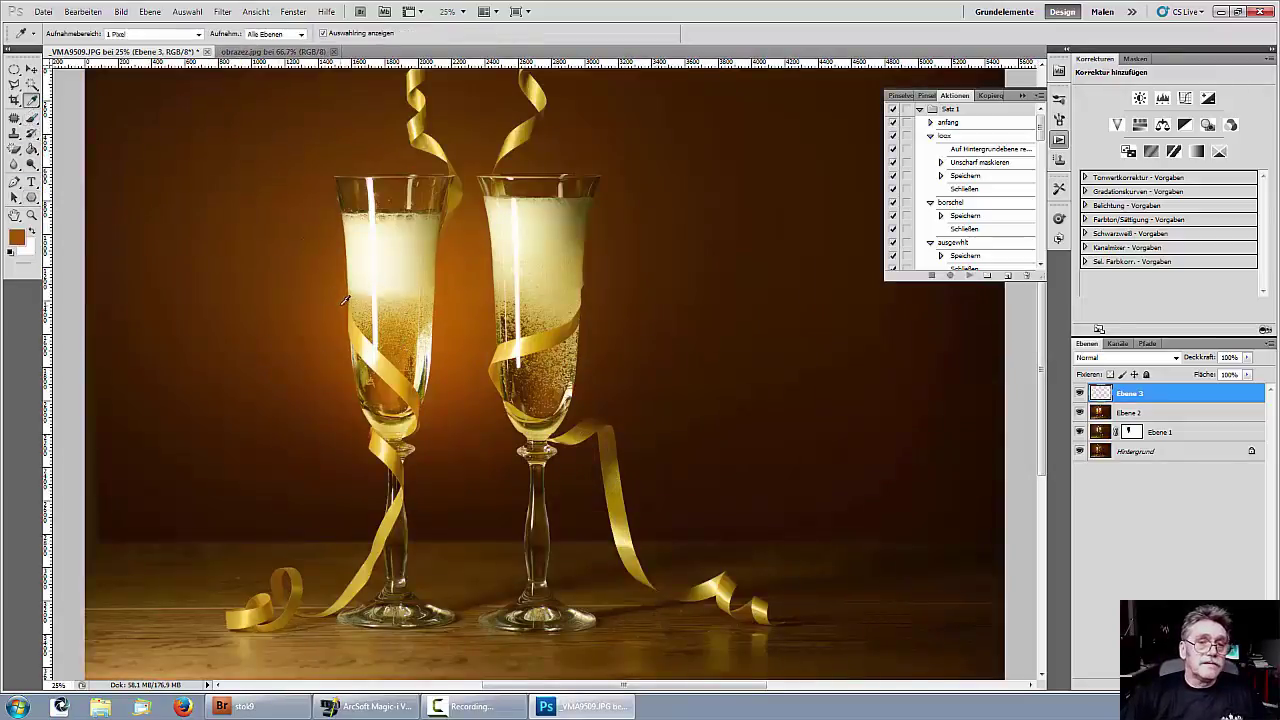
{"action": "left_click", "coordinate": [368, 300]}
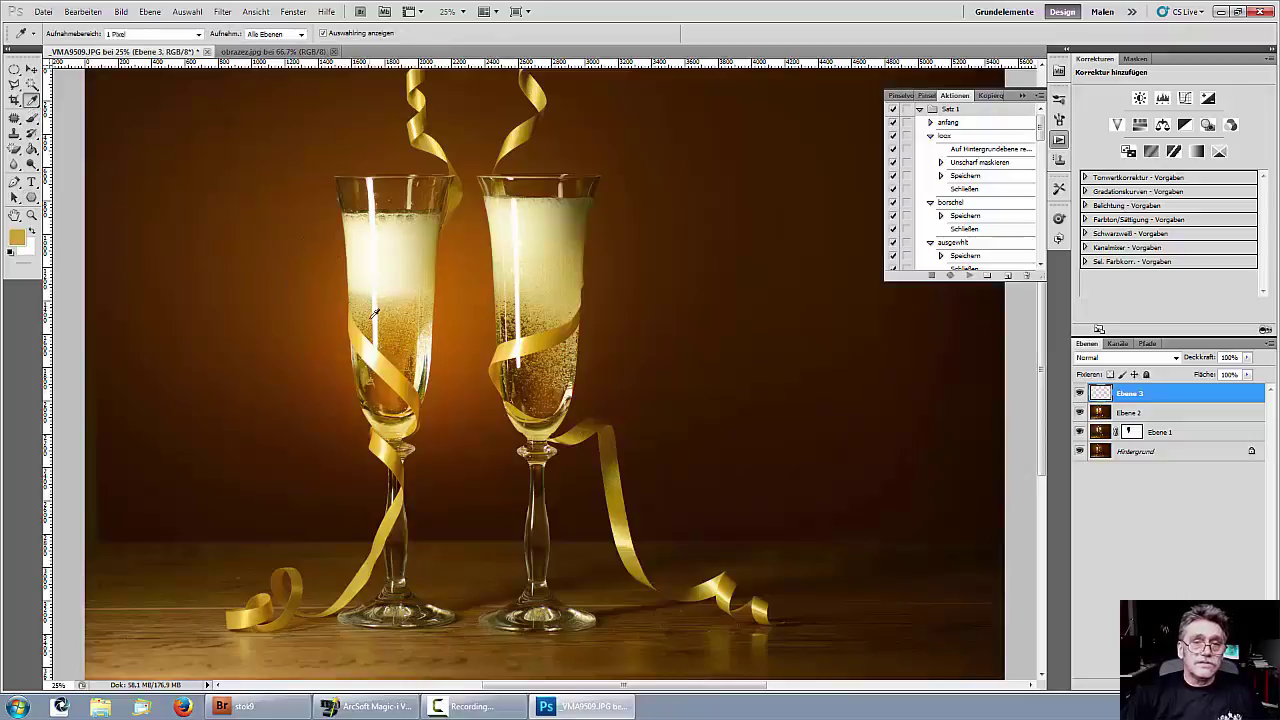
{"action": "left_click", "coordinate": [376, 320]}
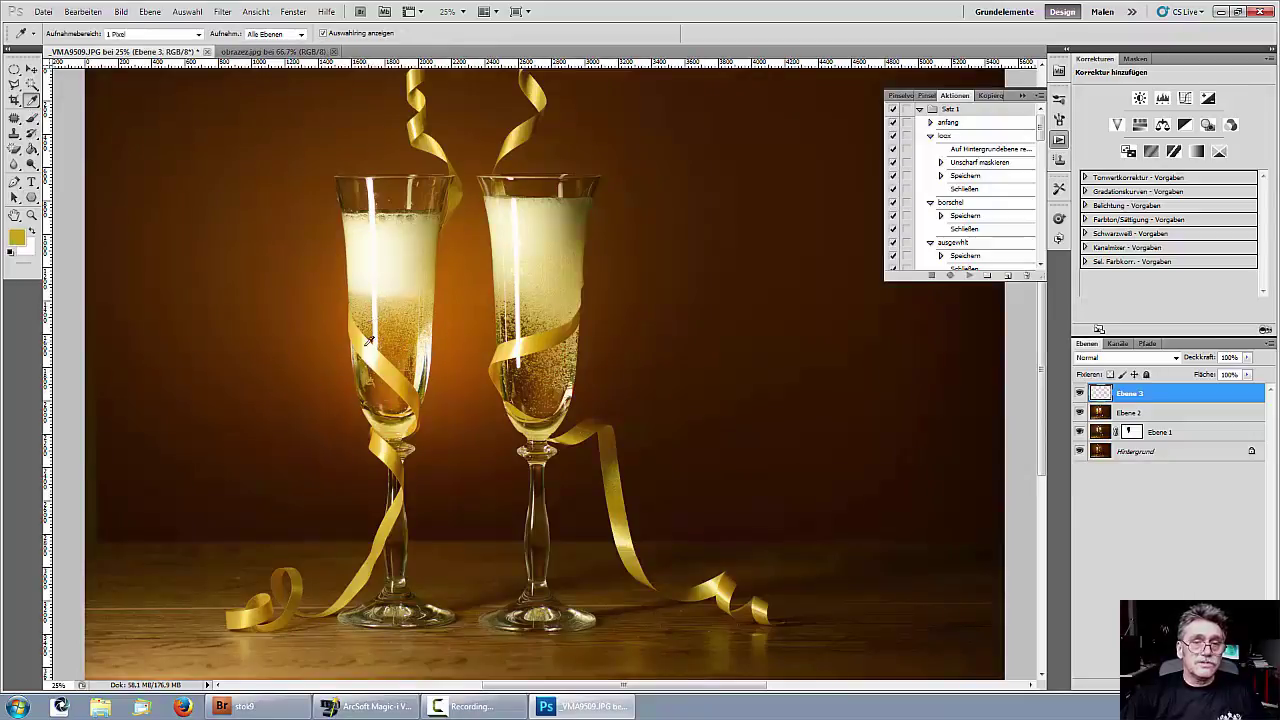
{"action": "left_click", "coordinate": [368, 350]}
{"action": "left_click", "coordinate": [381, 354]}
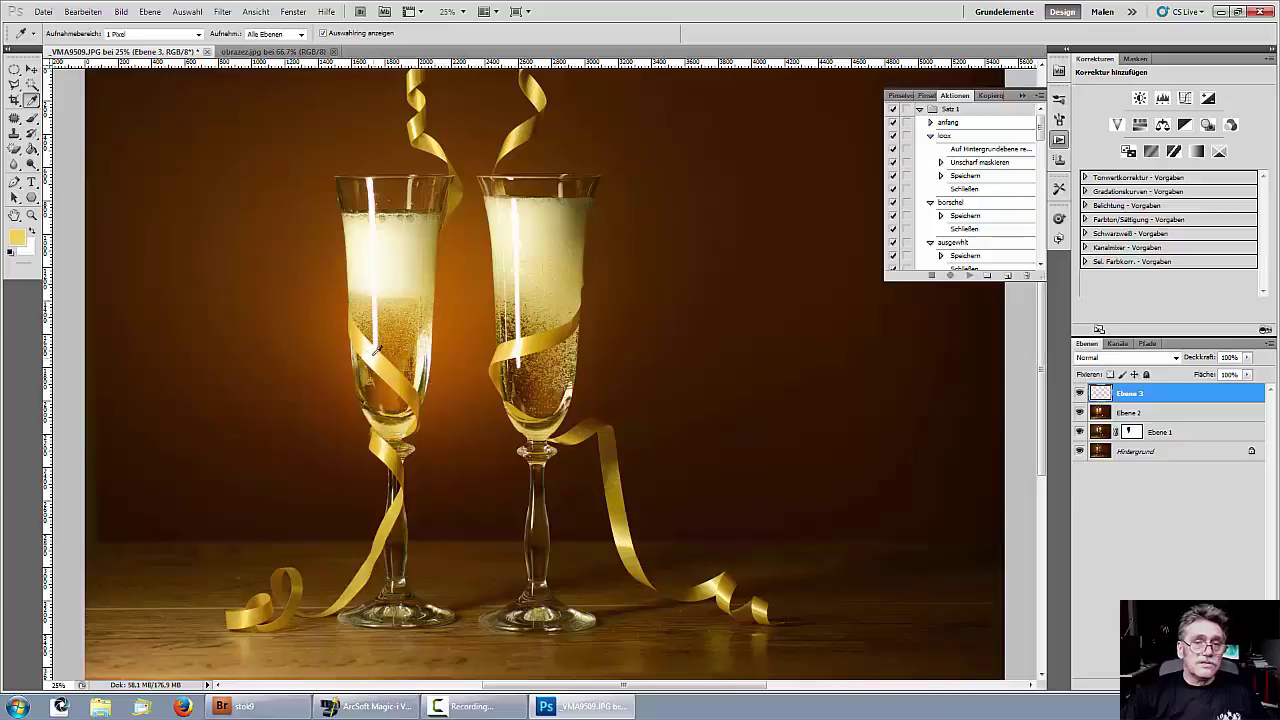
{"action": "left_click", "coordinate": [373, 344]}
{"action": "left_click", "coordinate": [369, 341]}
{"action": "left_click", "coordinate": [366, 339]}
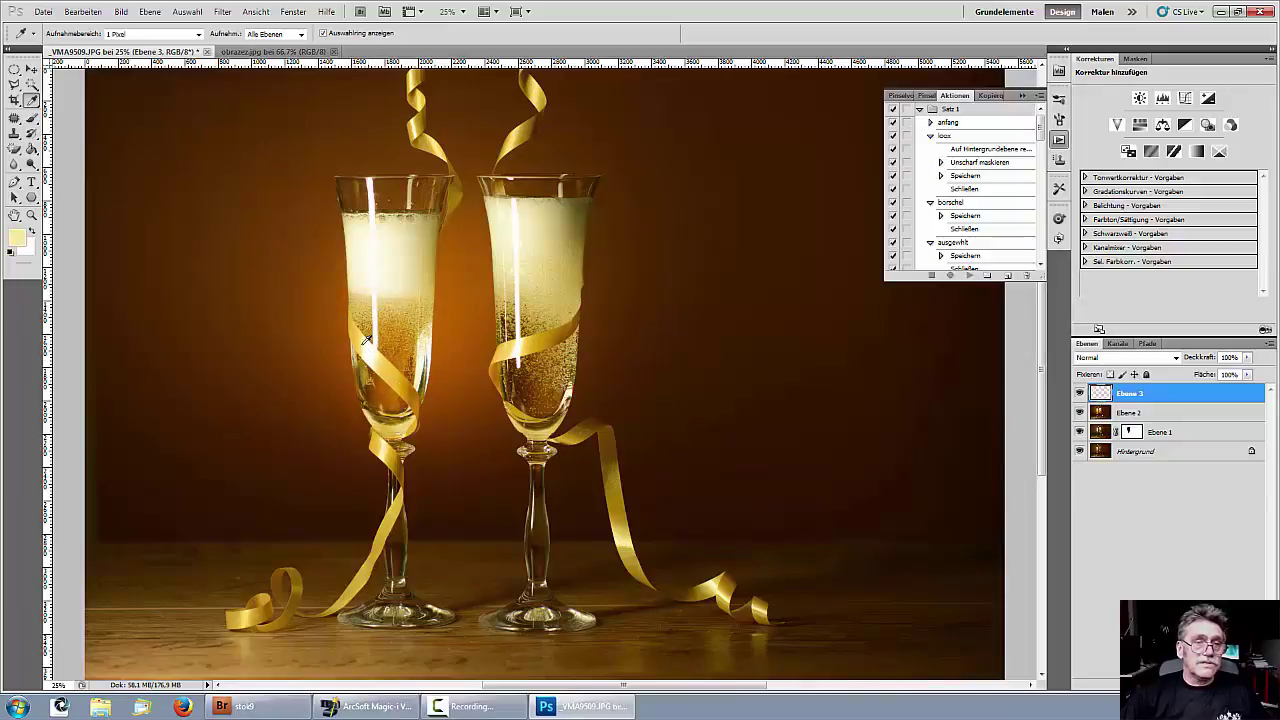
{"action": "left_click", "coordinate": [341, 295]}
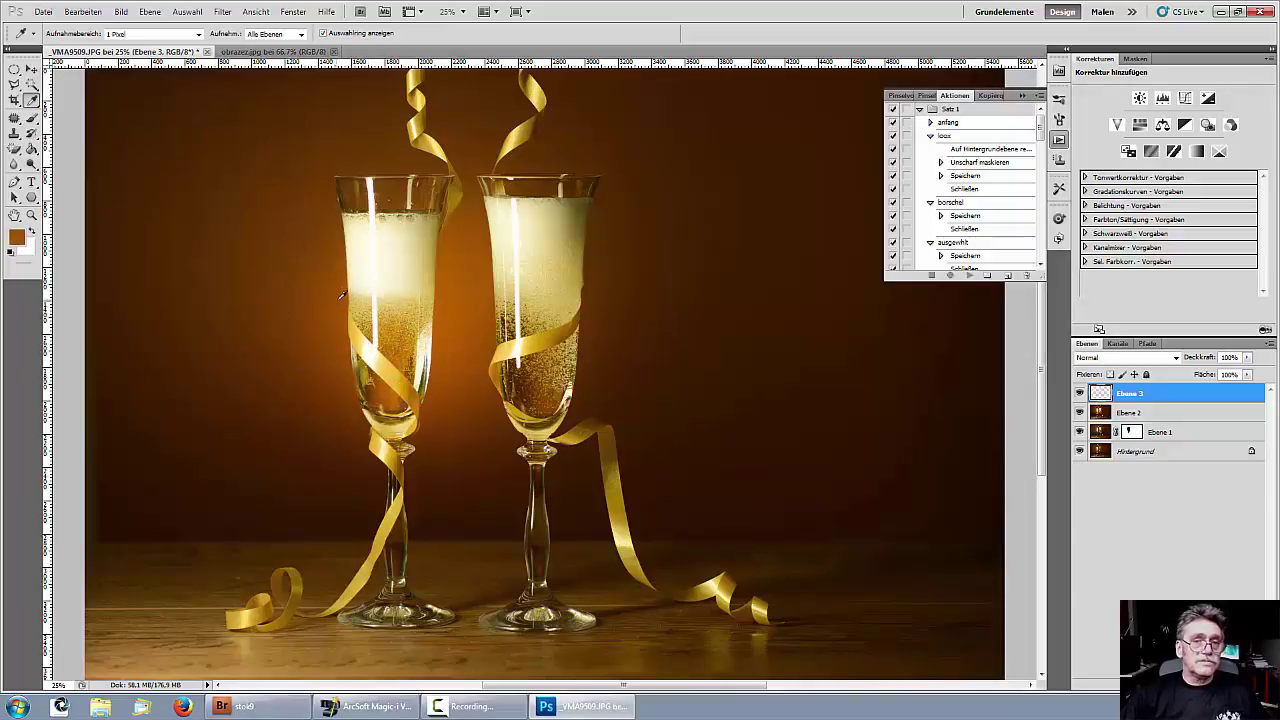
{"action": "left_click", "coordinate": [458, 318]}
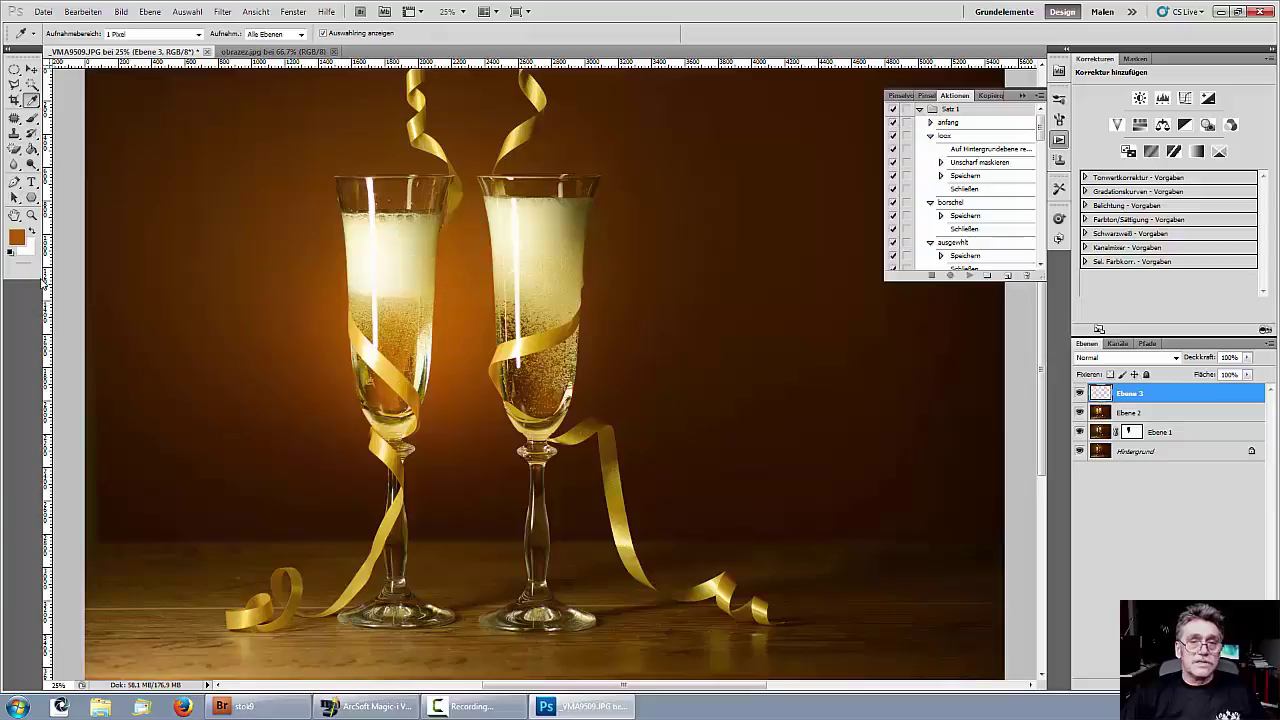
Draw small orange hexagons of varying size scattered down beside the left glass and around the curled ribbon at its foot.
{"action": "left_click", "coordinate": [31, 197]}
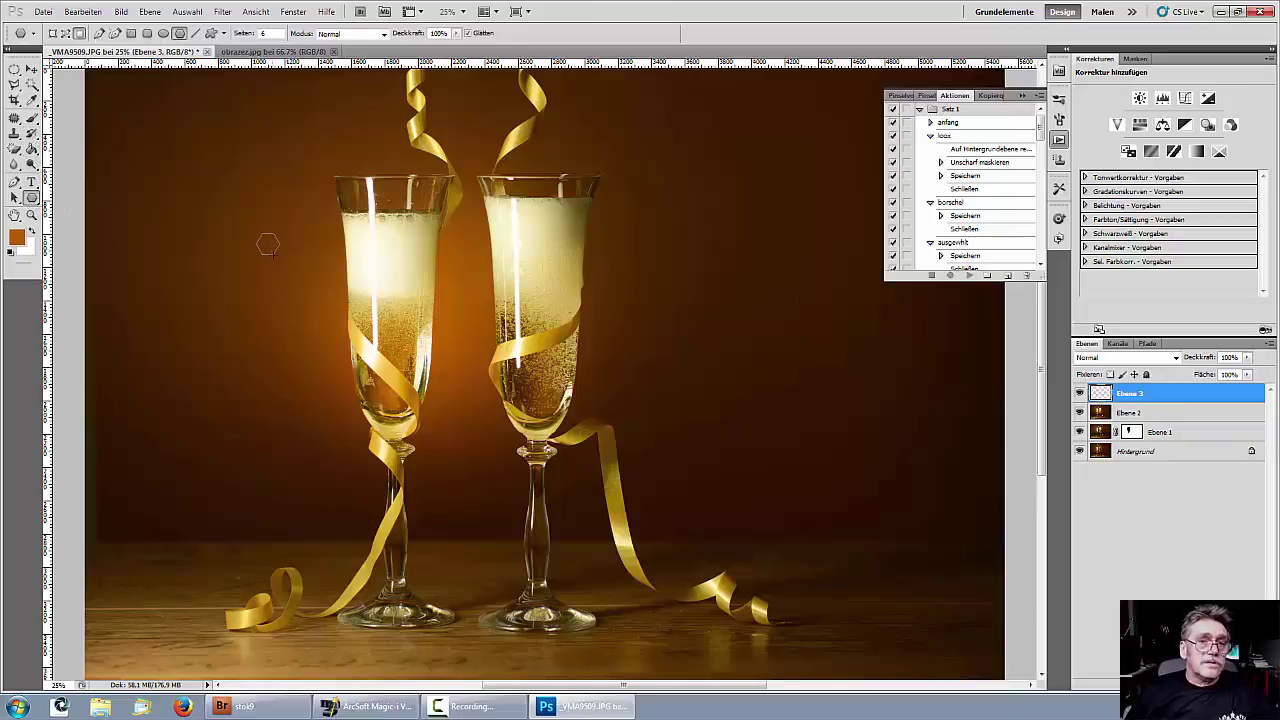
{"action": "left_click_drag", "start_coordinate": [267, 243], "coordinate": [276, 247]}
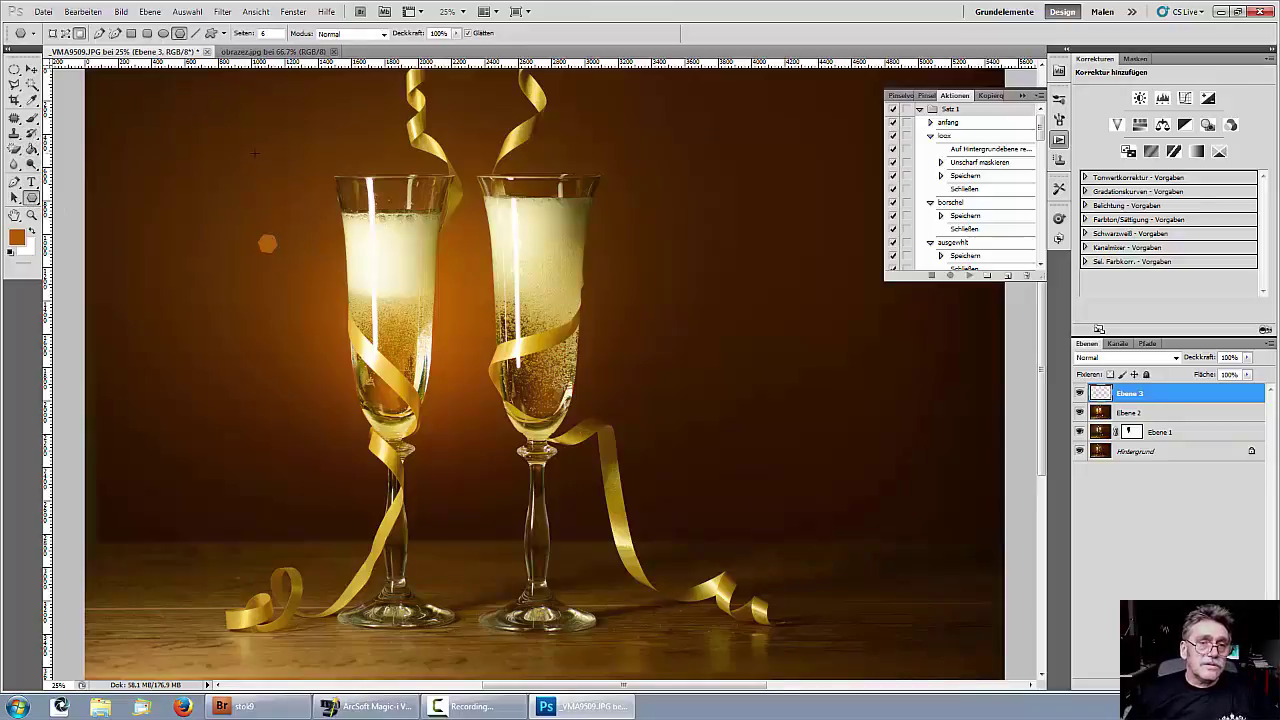
{"action": "left_click_drag", "start_coordinate": [255, 153], "coordinate": [262, 157]}
{"action": "left_click_drag", "start_coordinate": [244, 208], "coordinate": [252, 215]}
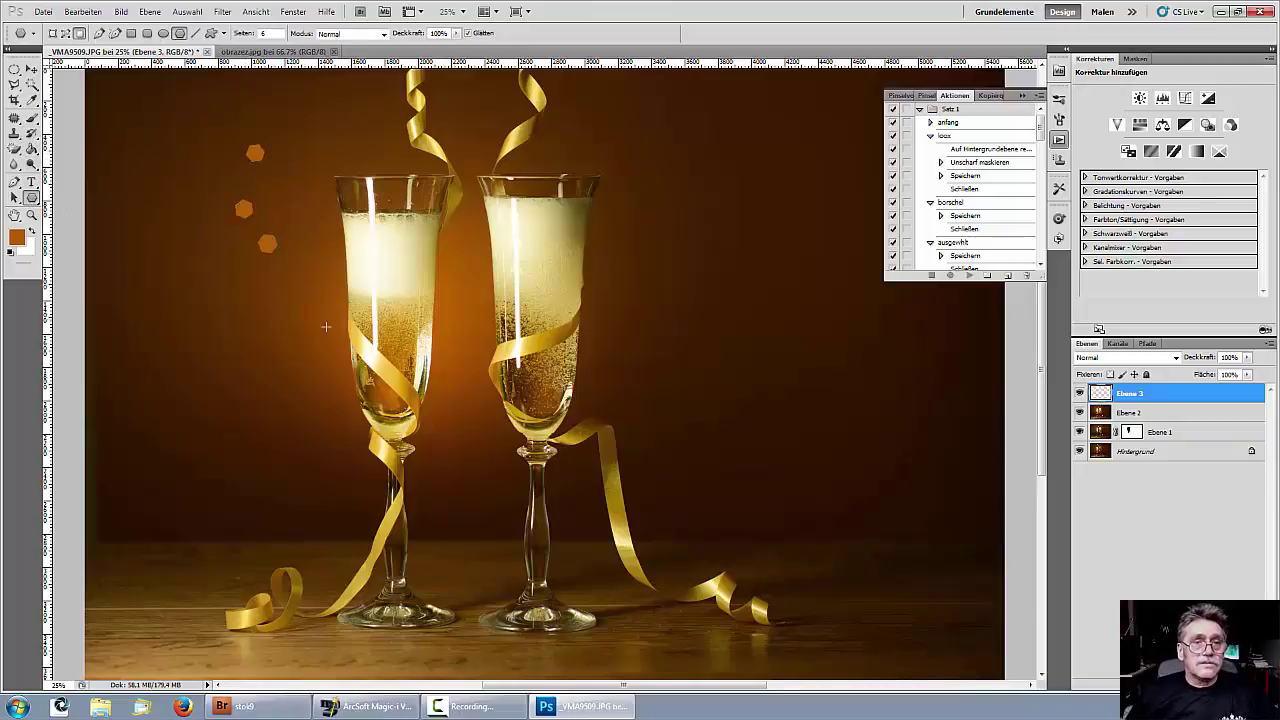
{"action": "left_click_drag", "start_coordinate": [325, 386], "coordinate": [331, 391]}
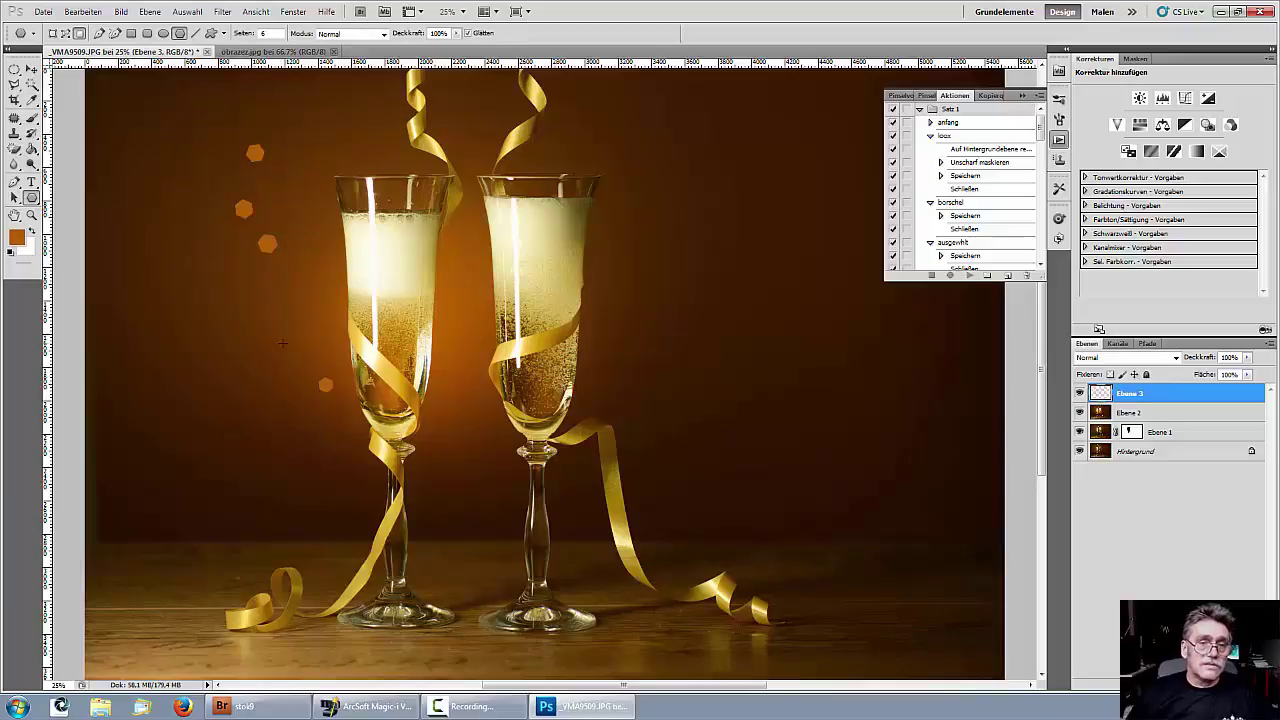
{"action": "left_click_drag", "start_coordinate": [282, 343], "coordinate": [287, 347]}
{"action": "left_click", "coordinate": [365, 457]}
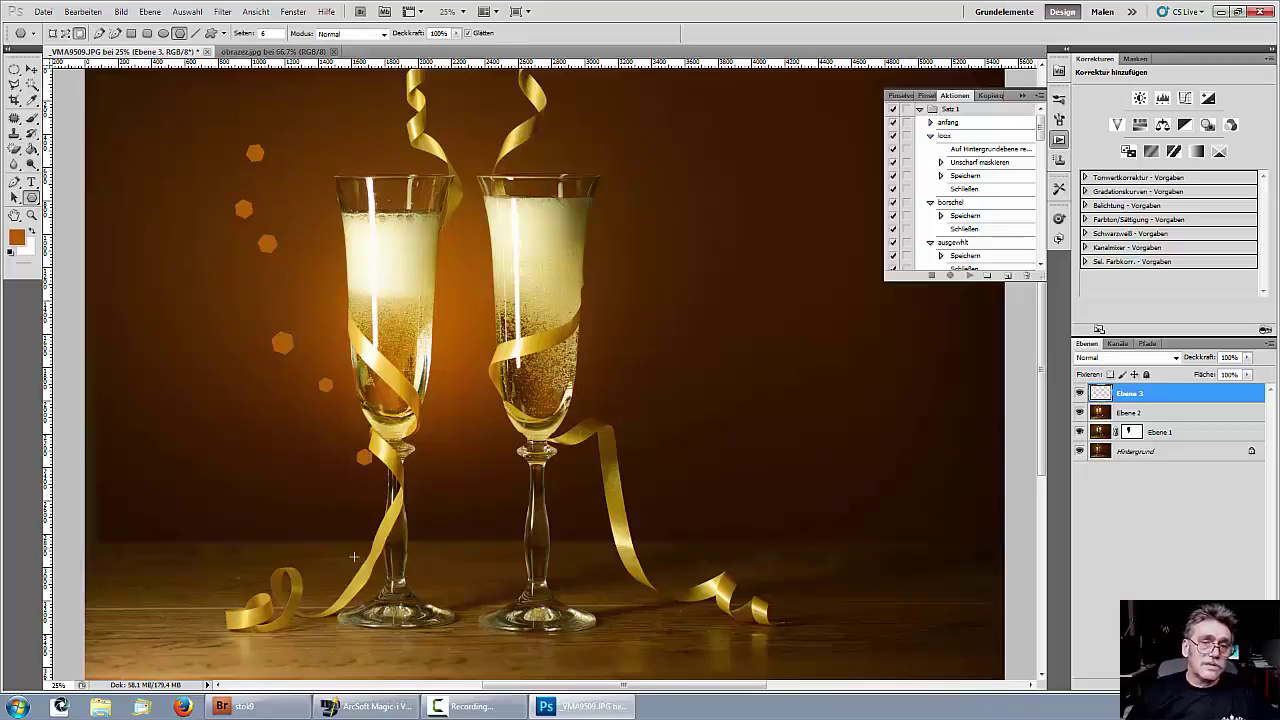
{"action": "left_click", "coordinate": [351, 539]}
{"action": "left_click", "coordinate": [323, 582]}
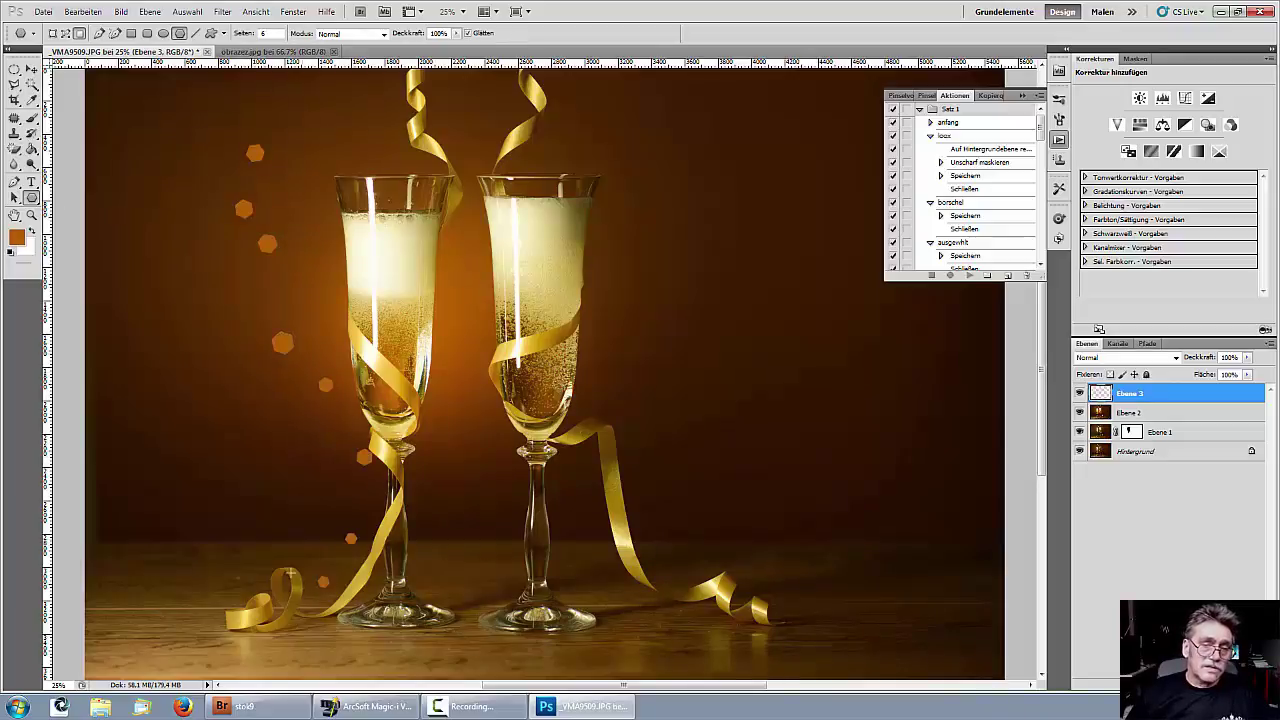
{"action": "left_click", "coordinate": [276, 555]}
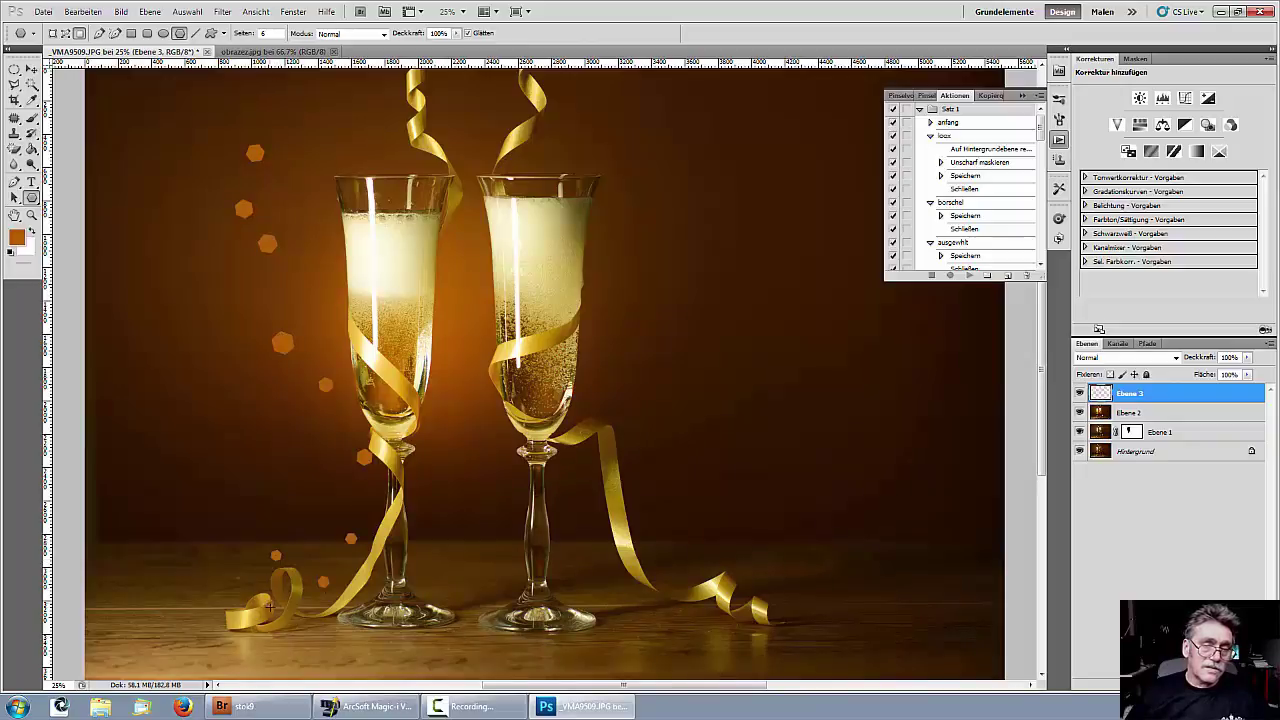
{"action": "left_click", "coordinate": [218, 591]}
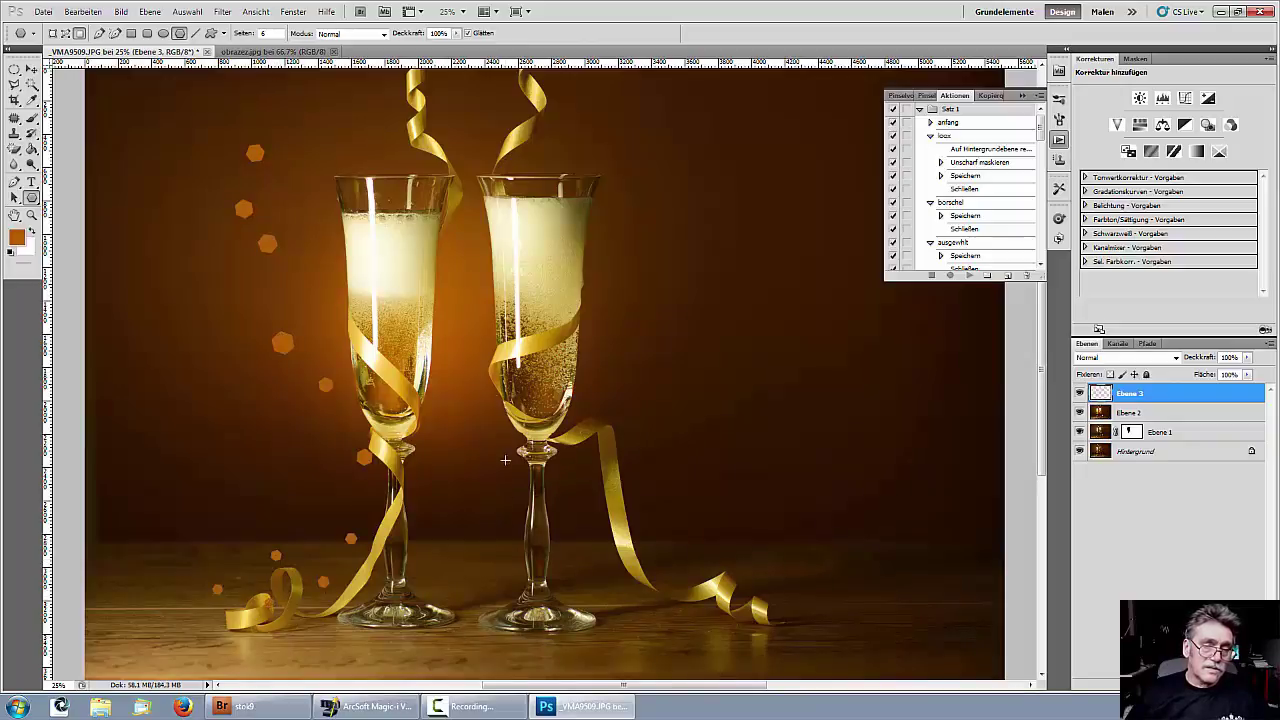
Draw small orange hexagons of varying size from above the right glass down along its outer side.
{"action": "left_click", "coordinate": [581, 110]}
{"action": "left_click", "coordinate": [609, 132]}
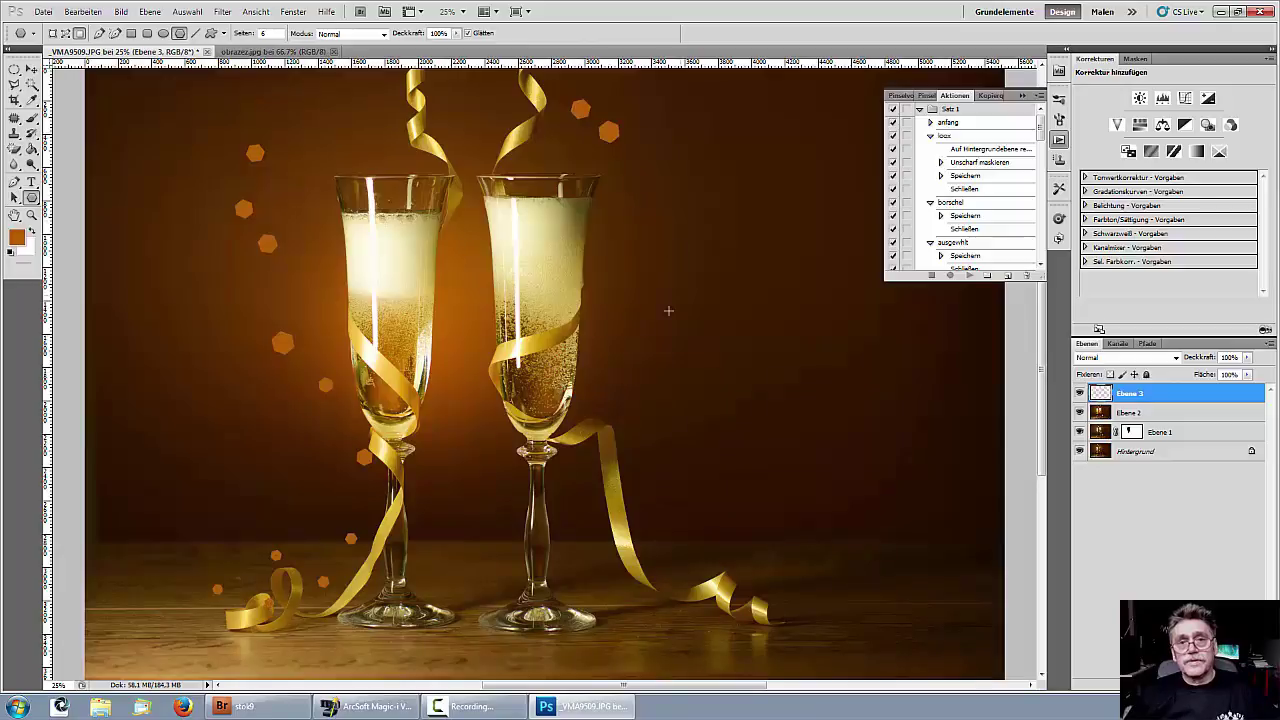
{"action": "left_click", "coordinate": [642, 284]}
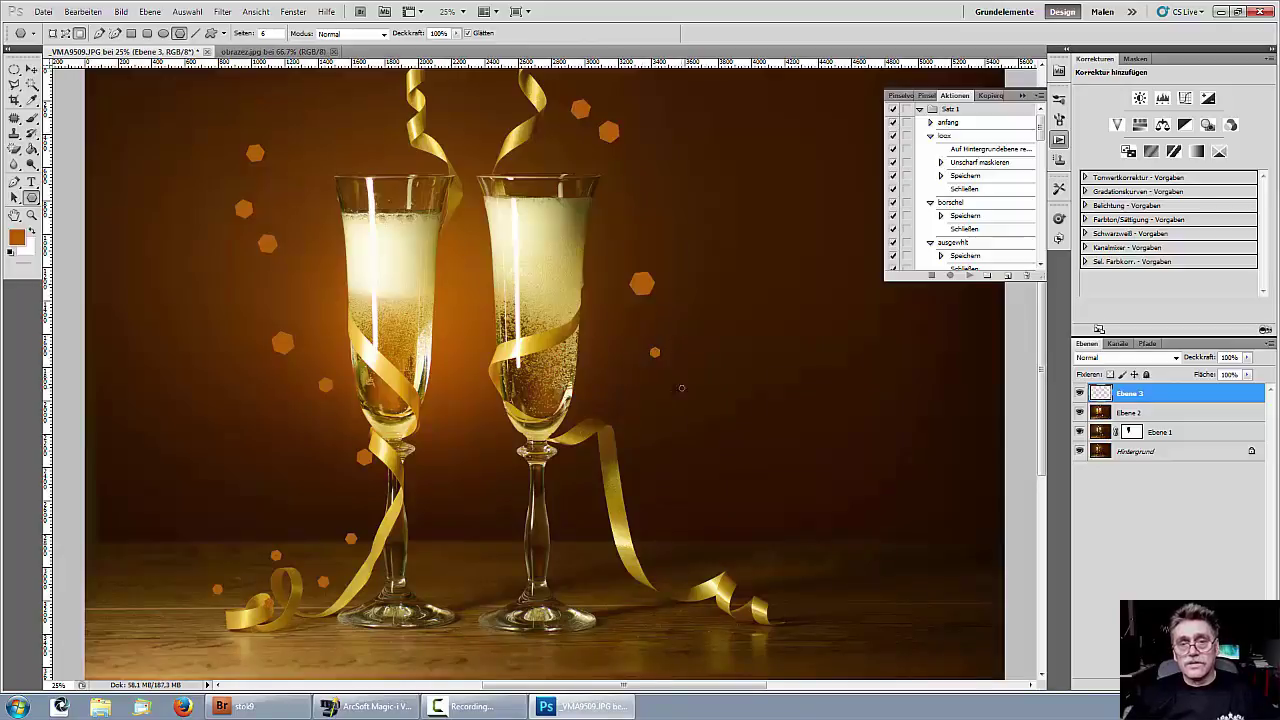
{"action": "left_click", "coordinate": [681, 388]}
{"action": "left_click", "coordinate": [655, 422]}
{"action": "left_click", "coordinate": [692, 432]}
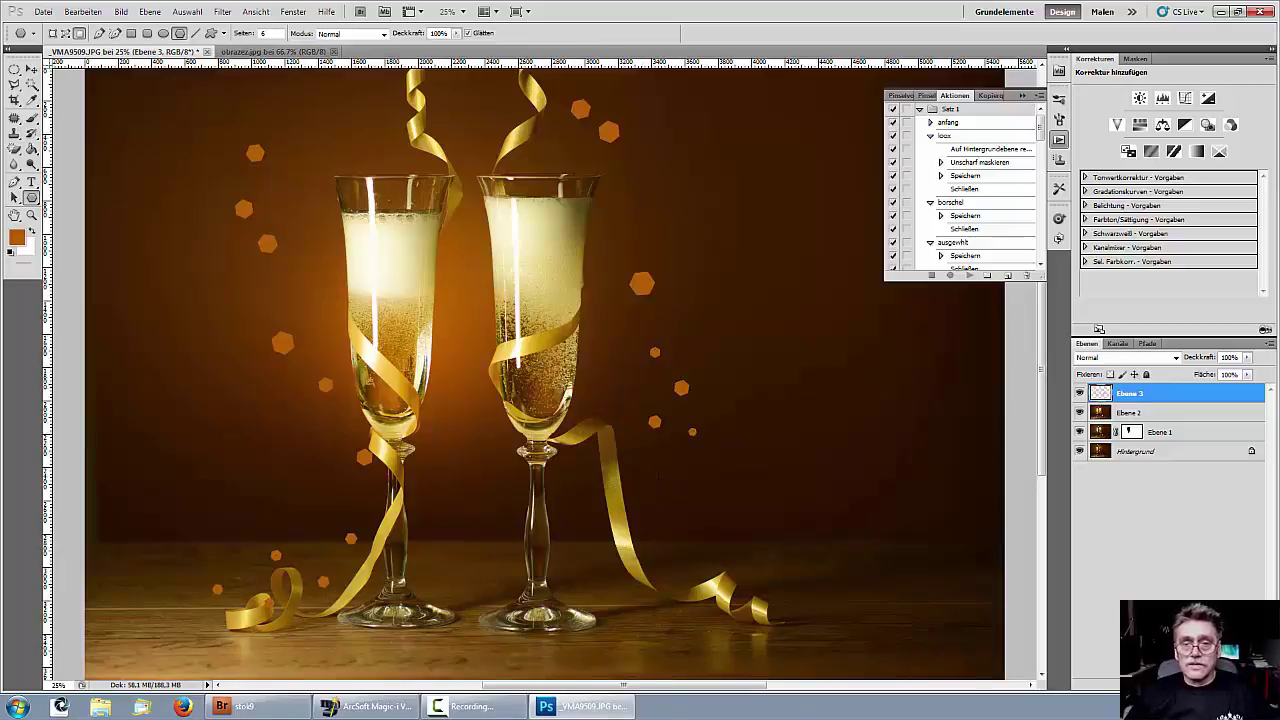
Continue the trail of small orange hexagons down beside the right glass's stem and around the curled ribbon at its foot.
{"action": "left_click", "coordinate": [658, 477]}
{"action": "left_click", "coordinate": [693, 553]}
{"action": "left_click", "coordinate": [665, 554]}
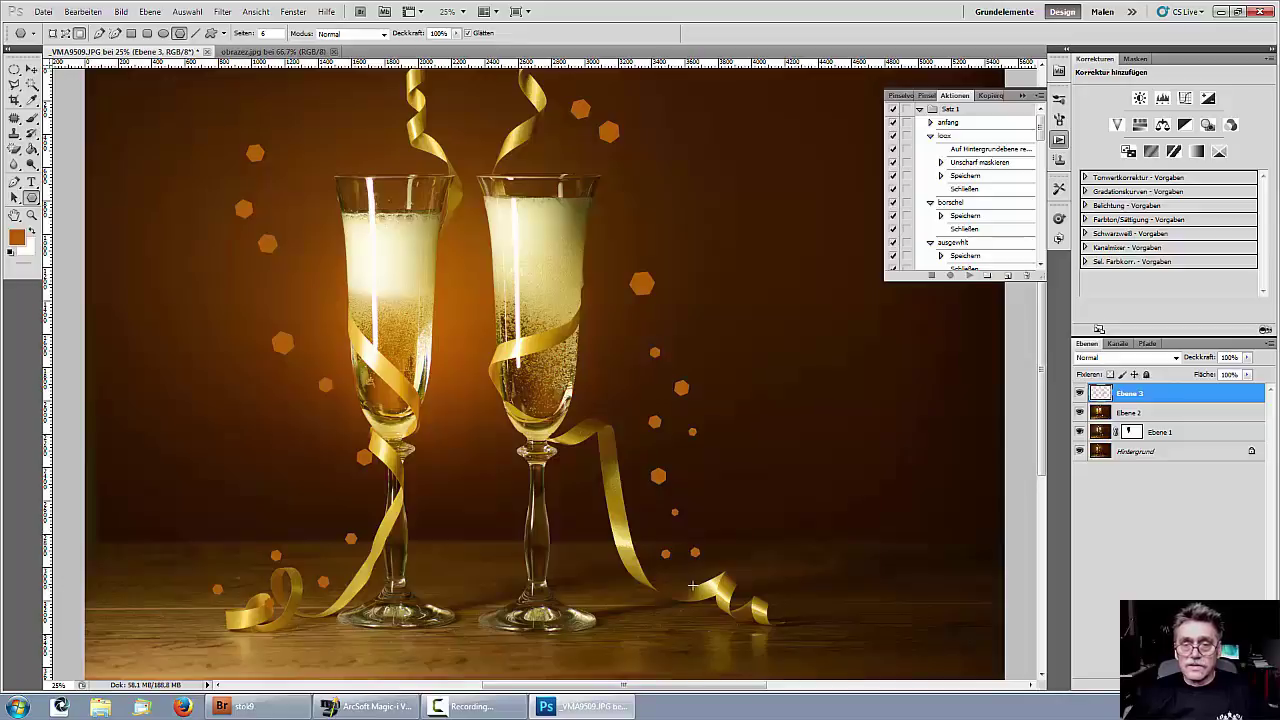
{"action": "left_click", "coordinate": [690, 580]}
{"action": "left_click", "coordinate": [756, 583]}
{"action": "left_click", "coordinate": [792, 607]}
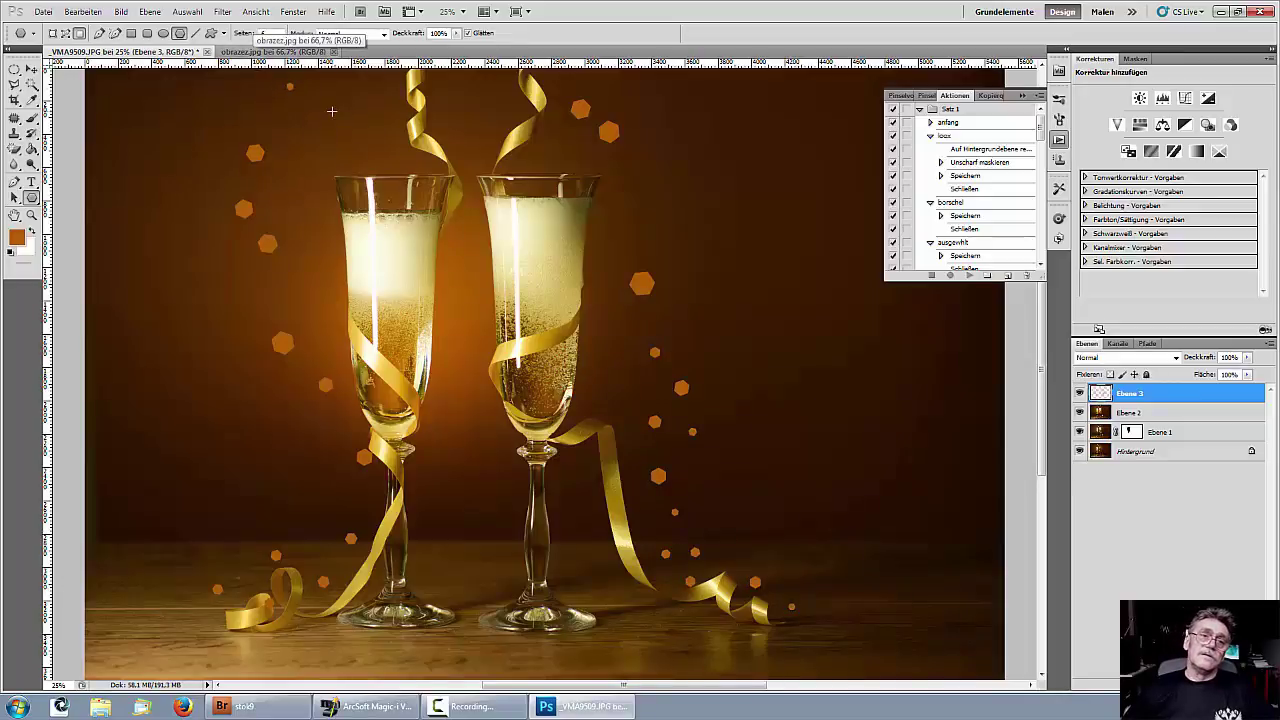
Compare with the reference image obrazez.jpg and add orange hexagons around the upper ribbons and beside the right glass.
{"action": "left_click", "coordinate": [260, 50]}
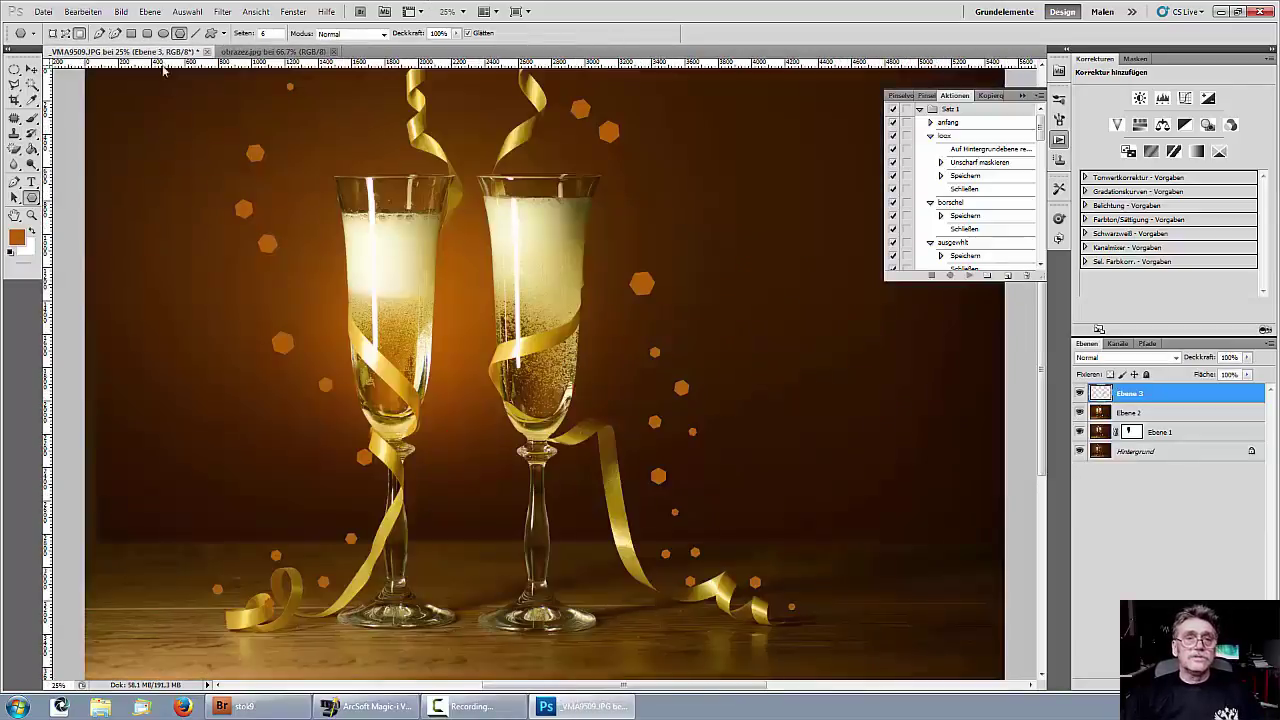
{"action": "left_click", "coordinate": [158, 52]}
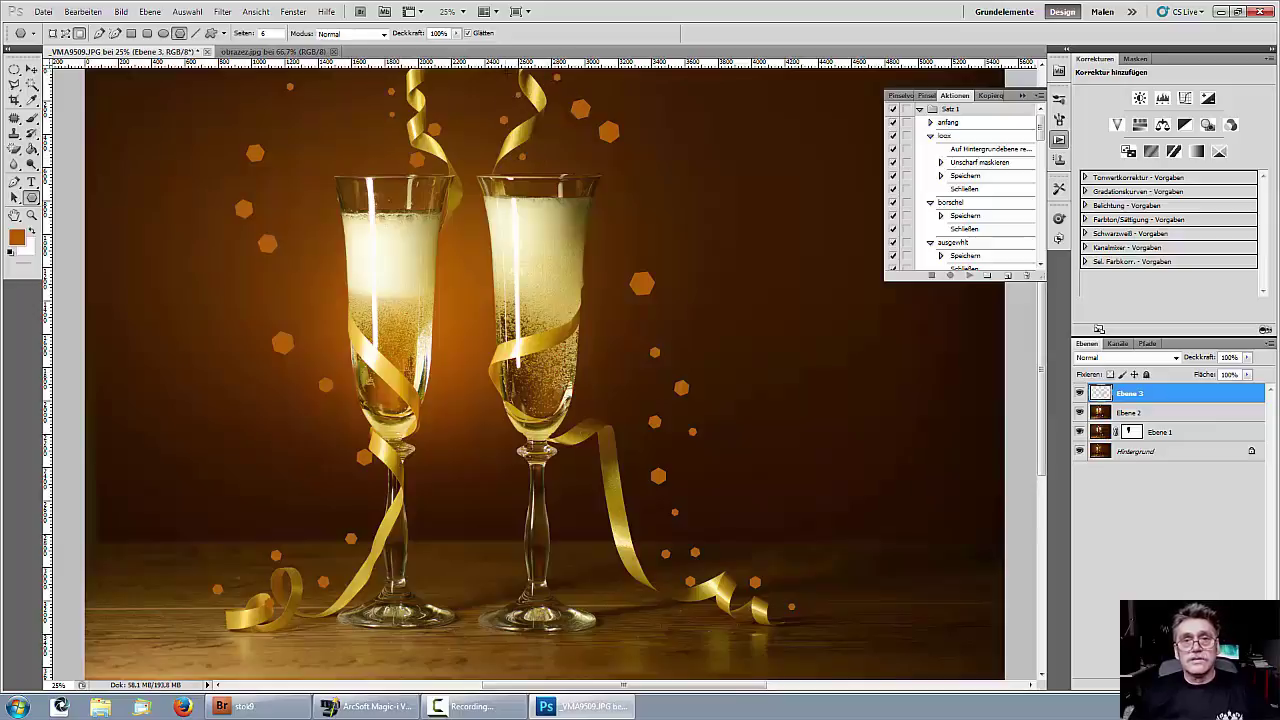
{"action": "left_click_drag", "start_coordinate": [631, 329], "coordinate": [636, 333]}
{"action": "left_click_drag", "start_coordinate": [636, 172], "coordinate": [640, 176]}
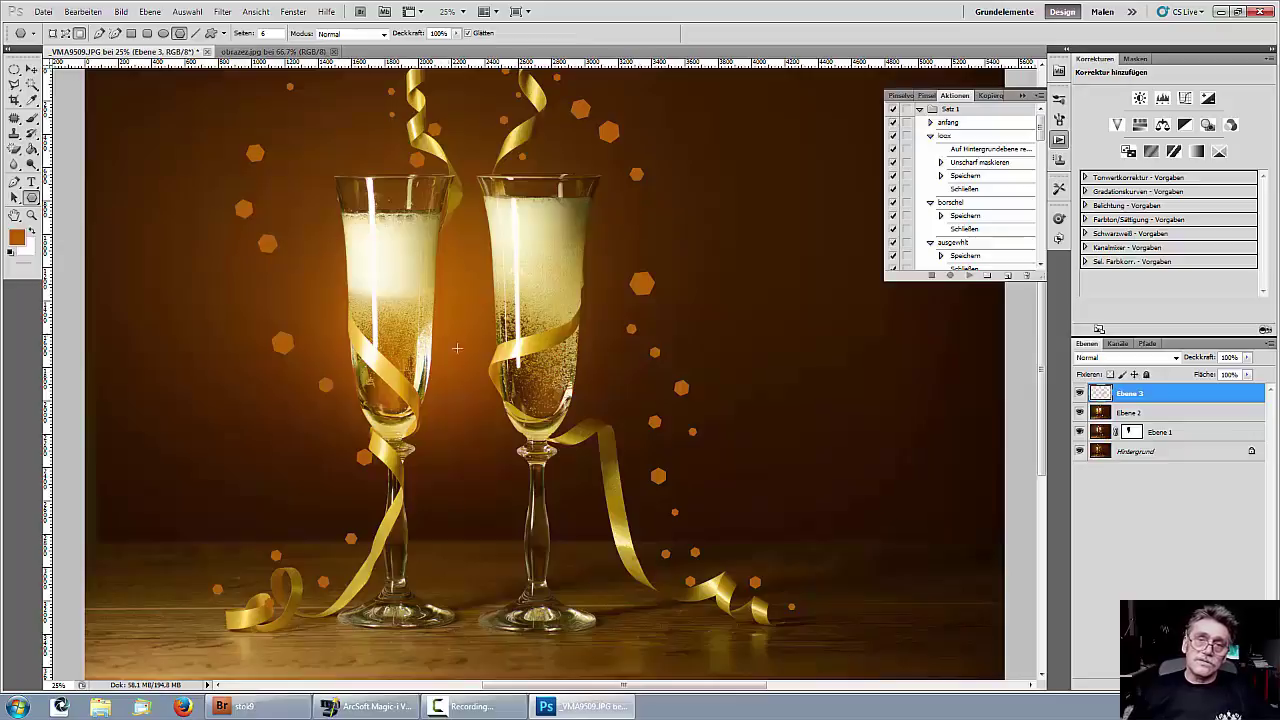
Try a hexagon in dark brown sampled between the glasses and compare the look with obrazez.jpg.
{"action": "left_click", "coordinate": [474, 436], "text": "alt"}
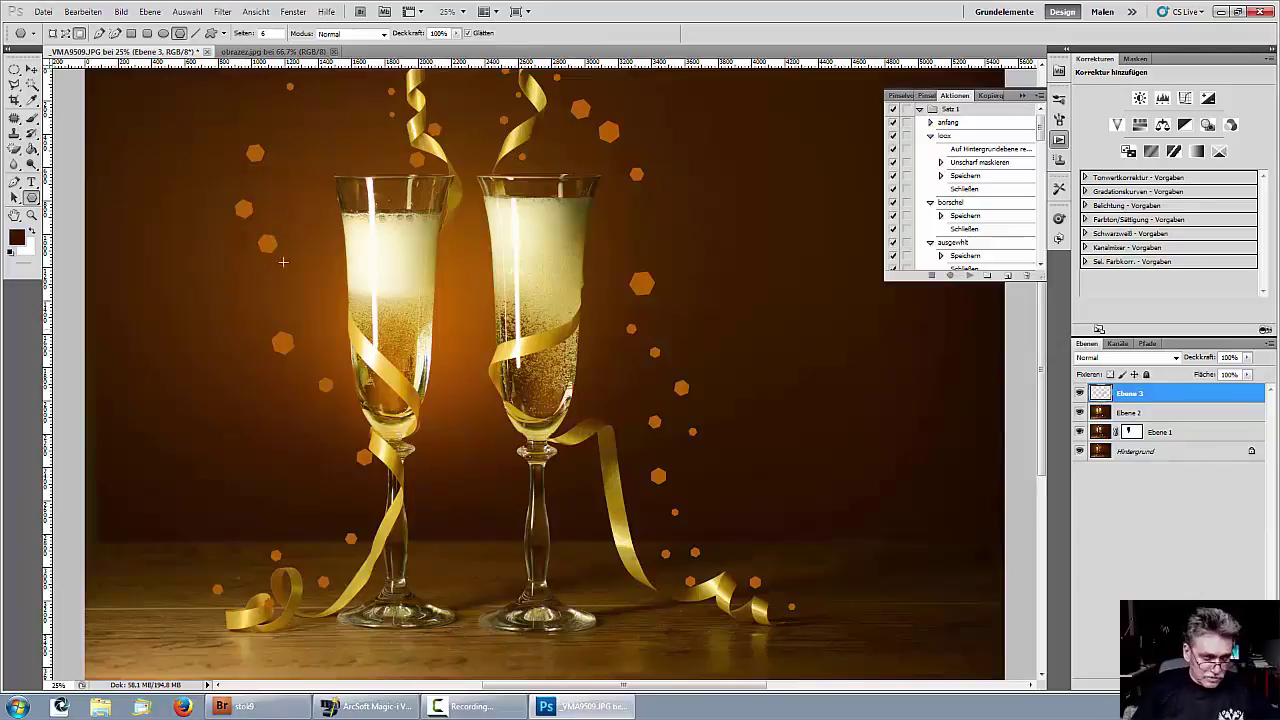
{"action": "left_click", "coordinate": [258, 184]}
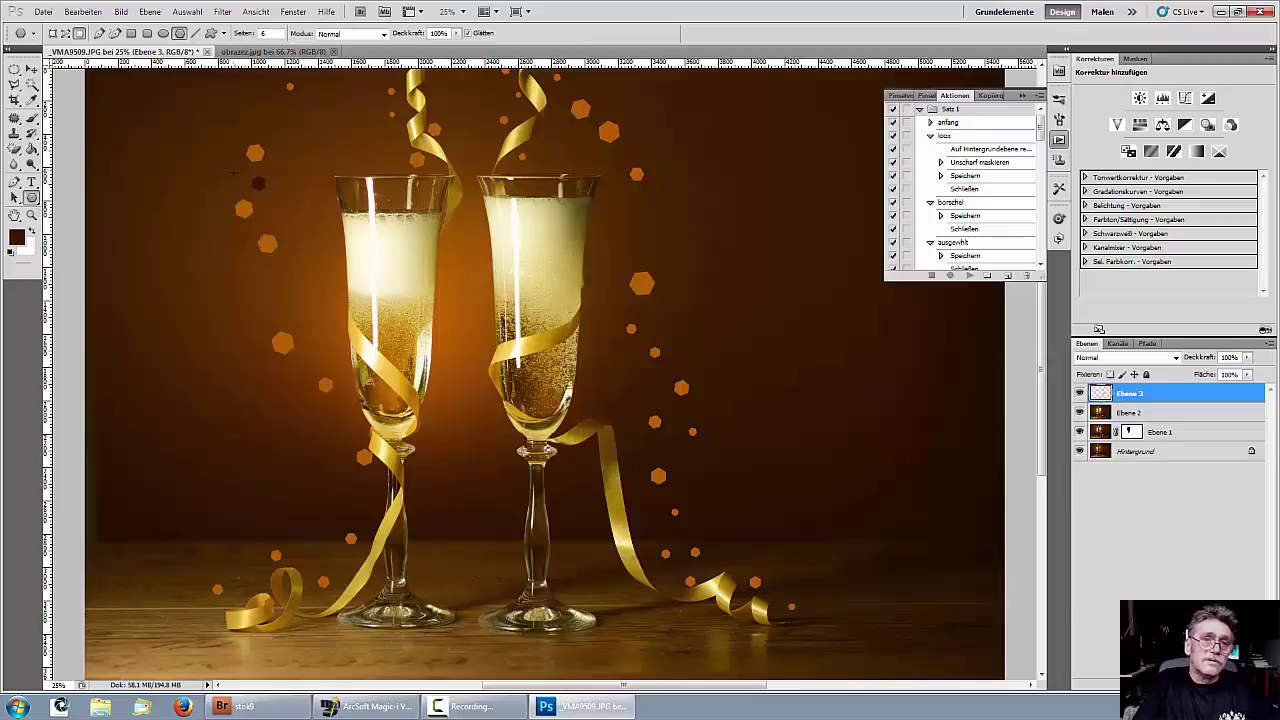
{"action": "left_click", "coordinate": [241, 53]}
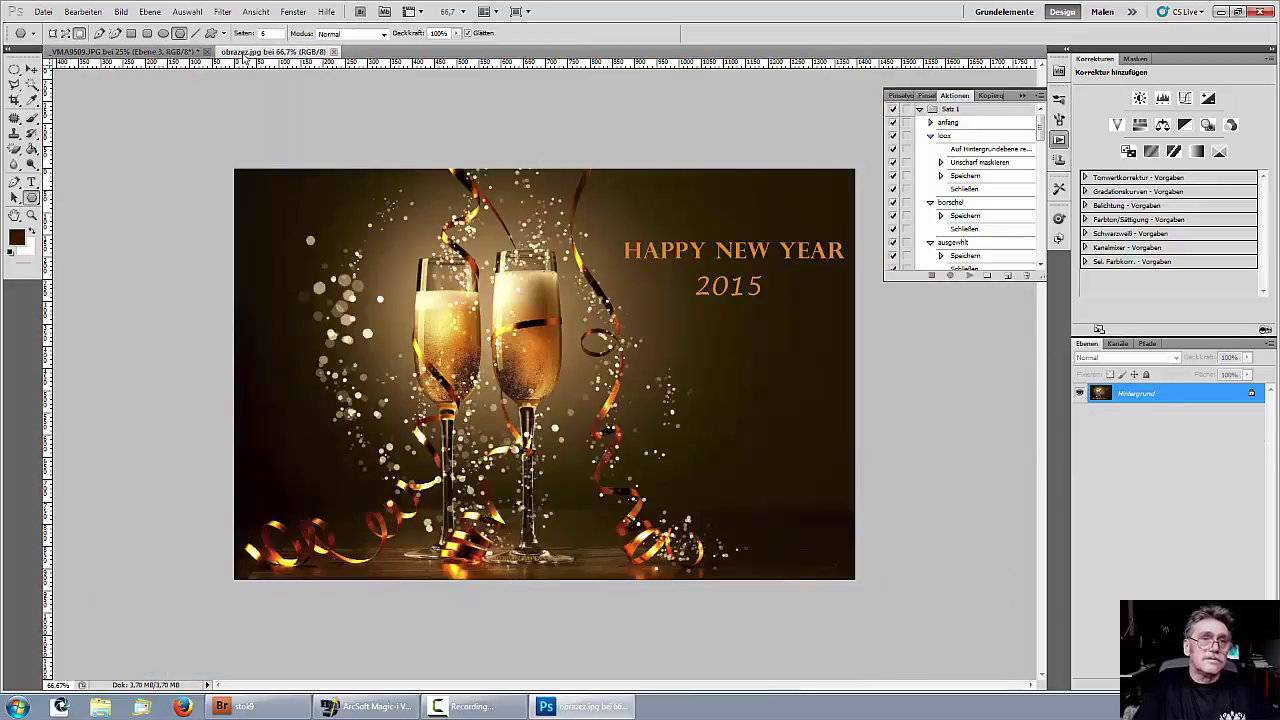
{"action": "left_click", "coordinate": [166, 51]}
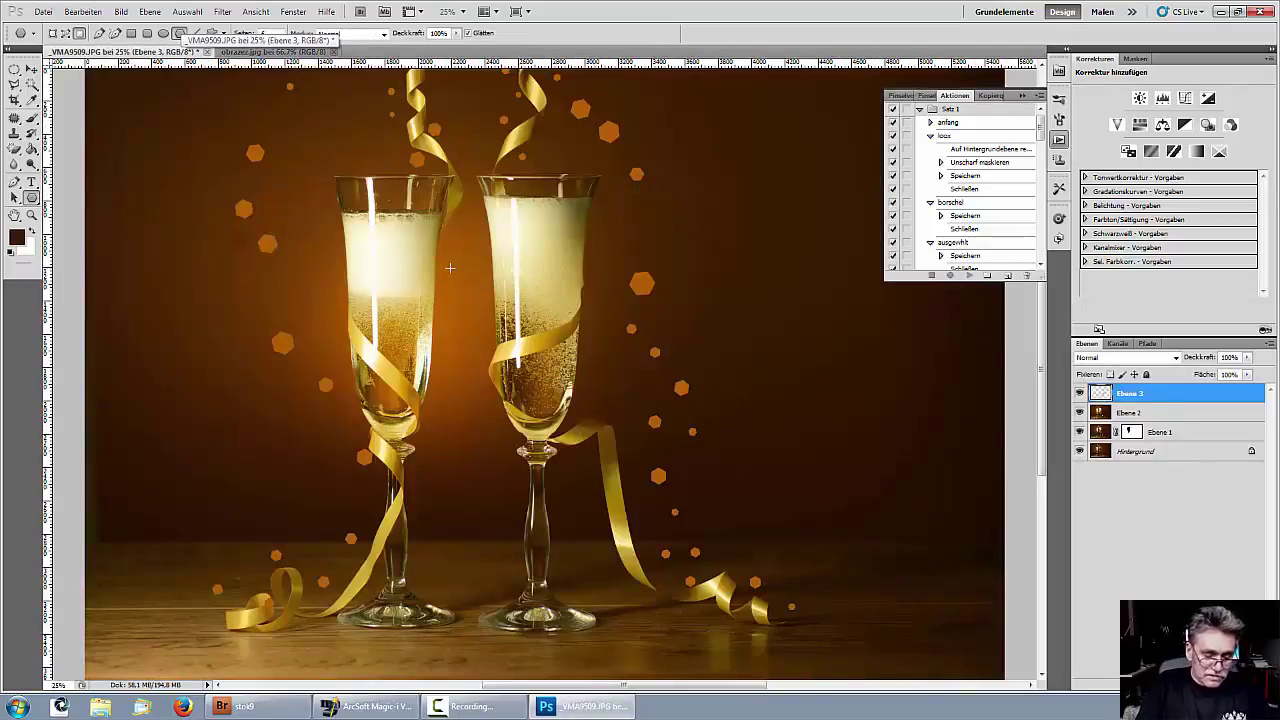
Sample pale gold from the left glass and scatter hexagons in it down the outer left side to the curled ribbon.
{"action": "left_click", "coordinate": [358, 296], "text": "alt"}
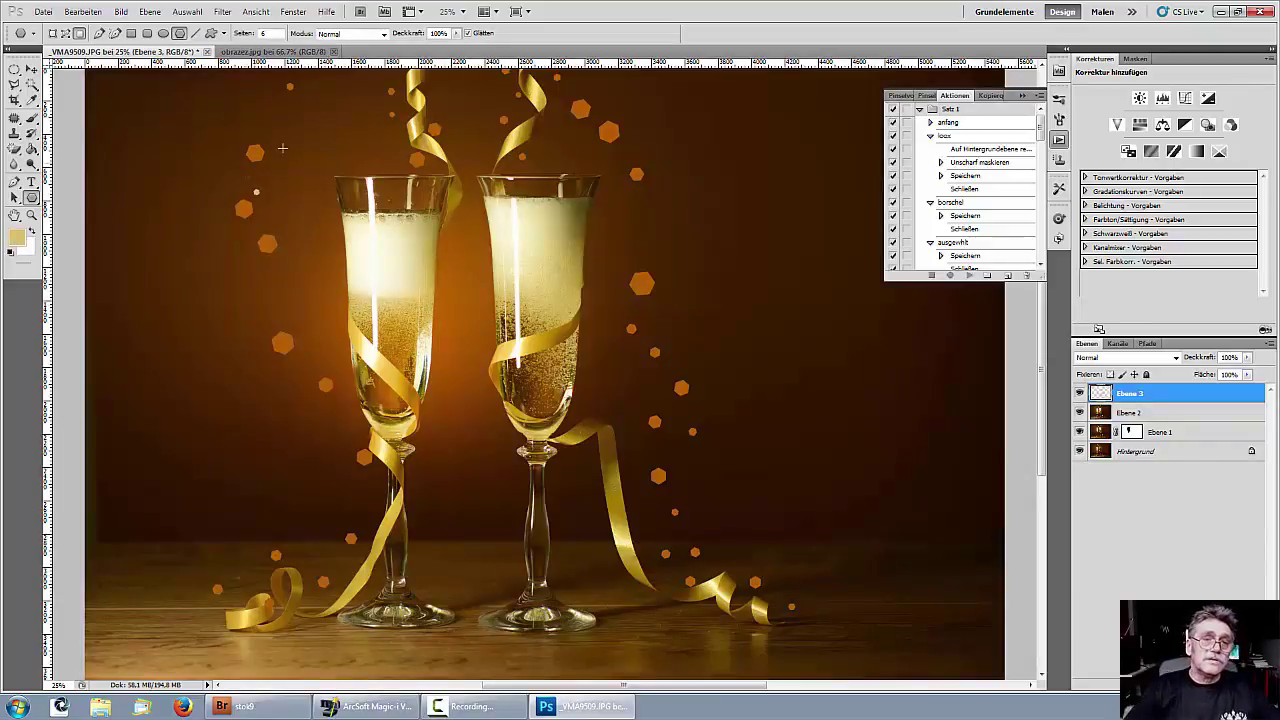
{"action": "left_click", "coordinate": [246, 170]}
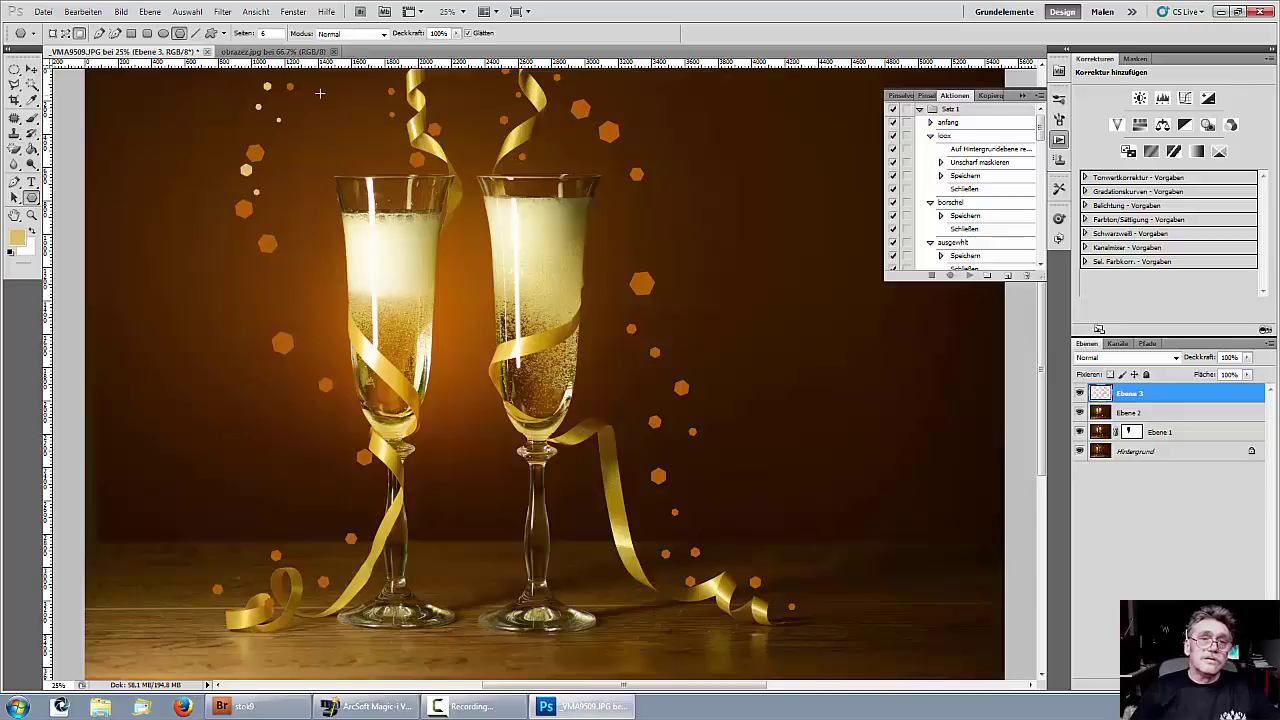
{"action": "left_click", "coordinate": [268, 160]}
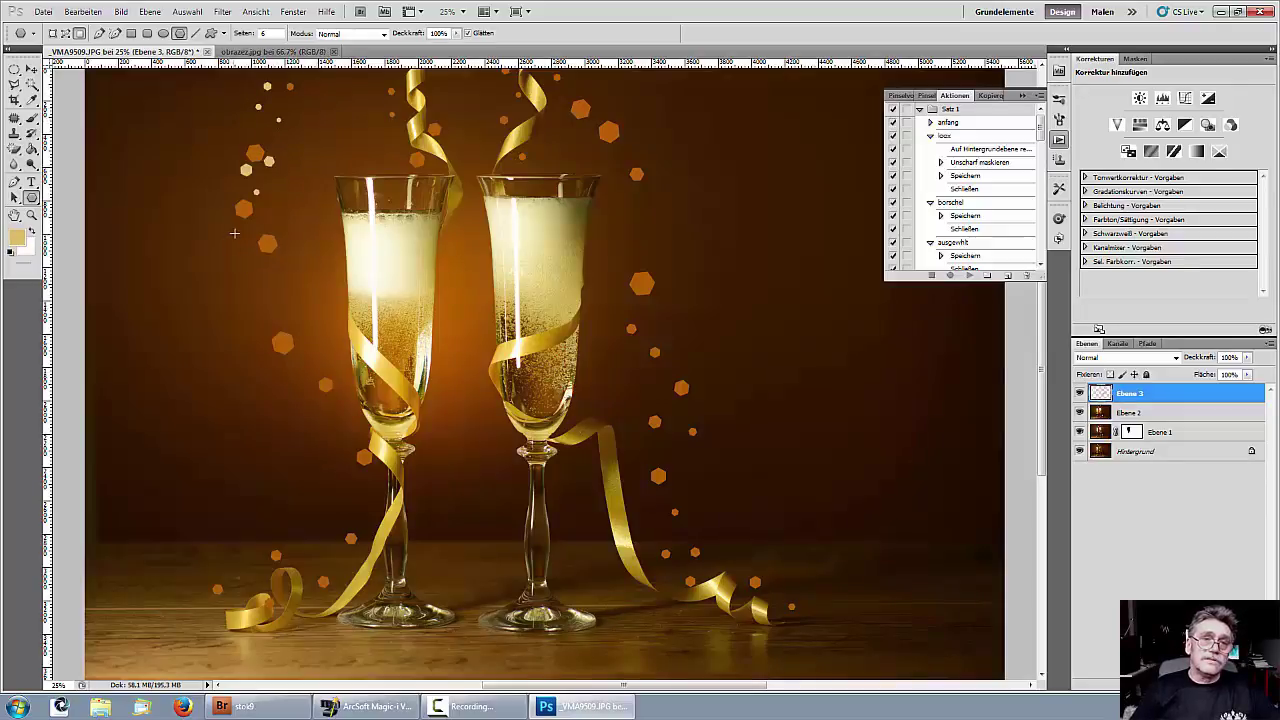
{"action": "mouse_move", "coordinate": [302, 303]}
{"action": "left_mouse_down"}
{"action": "mouse_move", "coordinate": [276, 312]}
{"action": "mouse_move", "coordinate": [314, 336]}
{"action": "left_mouse_up"}
{"action": "mouse_move", "coordinate": [325, 385]}
{"action": "left_mouse_down"}
{"action": "mouse_move", "coordinate": [355, 415]}
{"action": "mouse_move", "coordinate": [374, 505]}
{"action": "mouse_move", "coordinate": [300, 565]}
{"action": "mouse_move", "coordinate": [173, 607]}
{"action": "mouse_move", "coordinate": [186, 612]}
{"action": "left_mouse_up"}
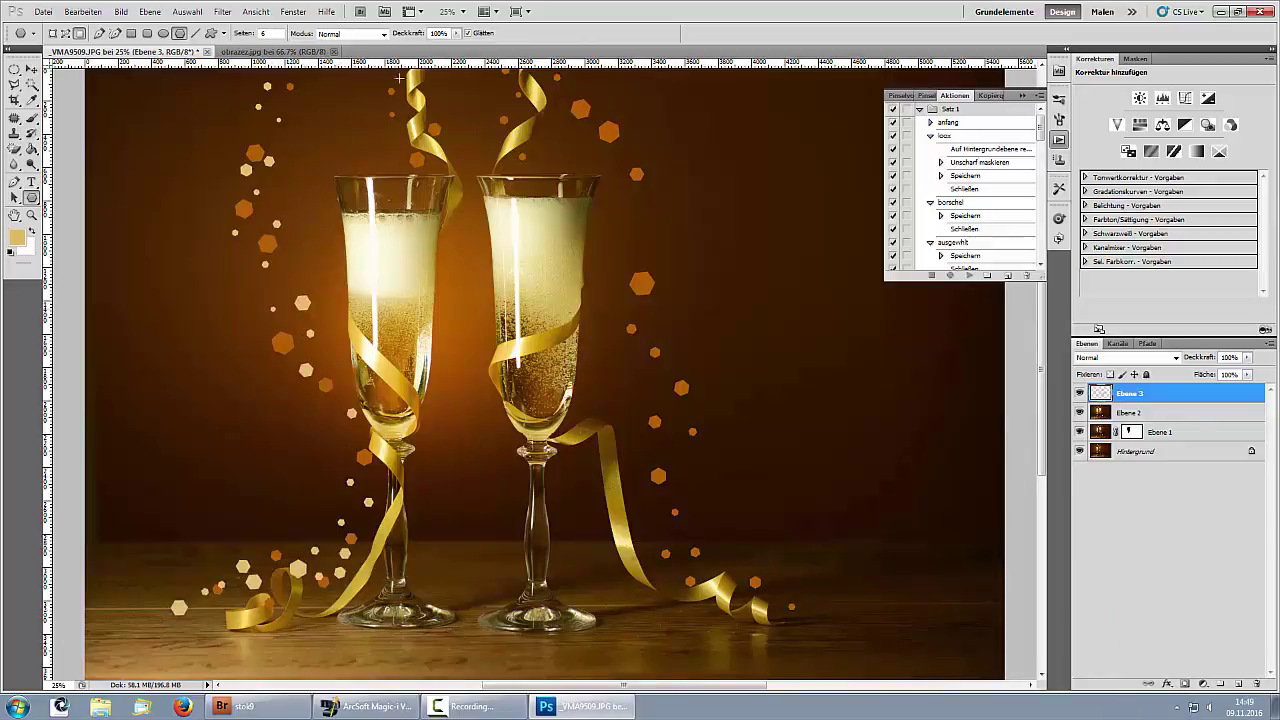
Add small pale gold hexagons around the two hanging ribbons above the glasses.
{"action": "left_click_drag", "start_coordinate": [399, 121], "coordinate": [405, 152]}
{"action": "left_click_drag", "start_coordinate": [432, 78], "coordinate": [437, 81]}
{"action": "left_click_drag", "start_coordinate": [508, 123], "coordinate": [511, 126]}
{"action": "left_click_drag", "start_coordinate": [507, 103], "coordinate": [510, 106]}
{"action": "left_click_drag", "start_coordinate": [592, 127], "coordinate": [597, 131]}
Scatter pale gold hexagons down beside the right glass to its curled ribbon, plus one just above its rim.
{"action": "left_click_drag", "start_coordinate": [627, 189], "coordinate": [632, 193]}
{"action": "left_click_drag", "start_coordinate": [644, 203], "coordinate": [636, 225]}
{"action": "left_click_drag", "start_coordinate": [655, 258], "coordinate": [659, 262]}
{"action": "left_click_drag", "start_coordinate": [631, 265], "coordinate": [634, 268]}
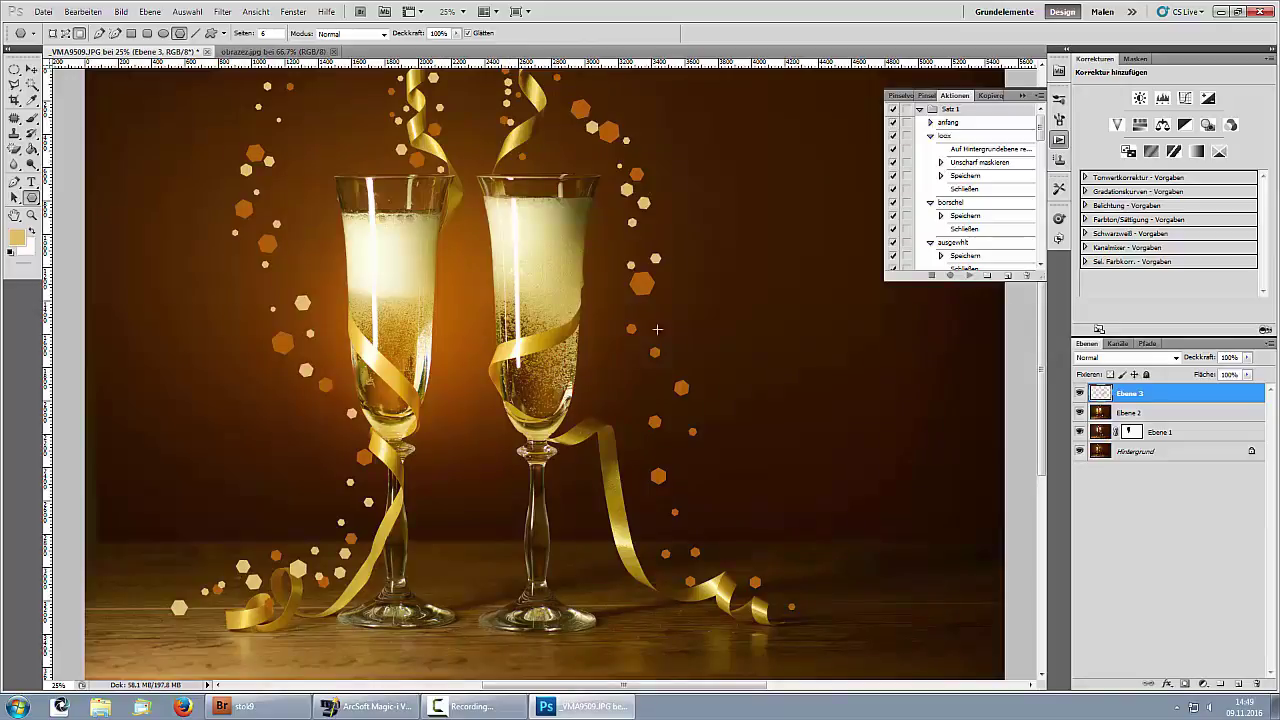
{"action": "mouse_move", "coordinate": [657, 328]}
{"action": "left_mouse_down"}
{"action": "mouse_move", "coordinate": [662, 468]}
{"action": "mouse_move", "coordinate": [733, 561]}
{"action": "left_mouse_up"}
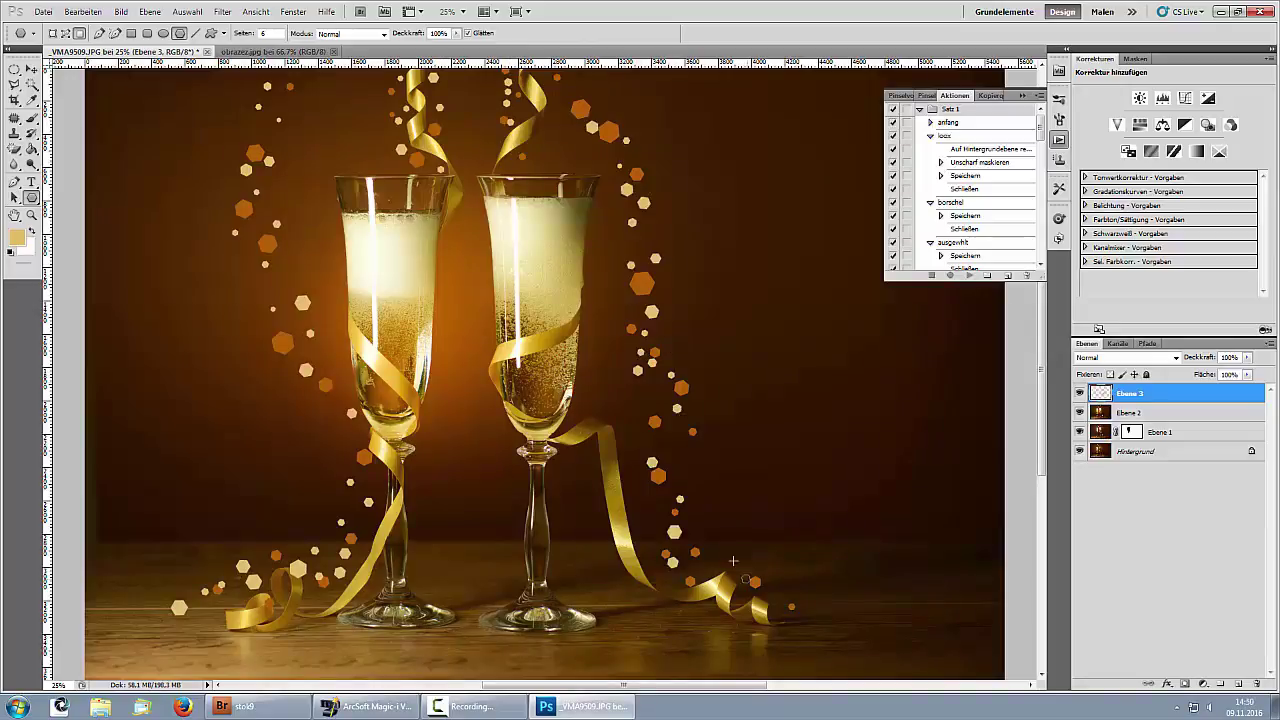
{"action": "left_click_drag", "start_coordinate": [532, 146], "coordinate": [537, 151]}
Sample near-white from the left glass's foam, add hexagons in it beside that glass, and compare with obrazez.jpg.
{"action": "left_click", "coordinate": [361, 248], "text": "alt"}
{"action": "mouse_move", "coordinate": [240, 167]}
{"action": "left_mouse_down"}
{"action": "mouse_move", "coordinate": [278, 218]}
{"action": "mouse_move", "coordinate": [265, 264]}
{"action": "mouse_move", "coordinate": [287, 295]}
{"action": "left_mouse_up"}
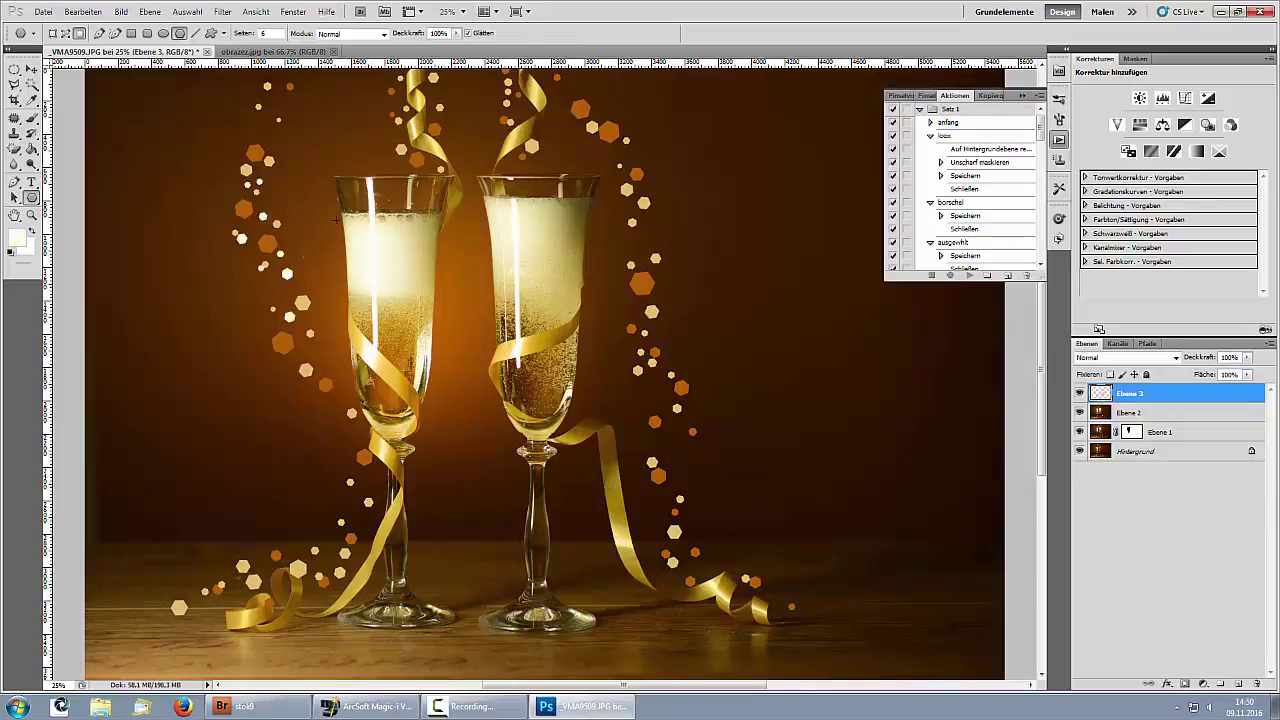
{"action": "left_click_drag", "start_coordinate": [288, 100], "coordinate": [291, 105]}
{"action": "left_click_drag", "start_coordinate": [271, 95], "coordinate": [274, 91]}
{"action": "left_click_drag", "start_coordinate": [228, 265], "coordinate": [259, 295]}
{"action": "left_click", "coordinate": [265, 51]}
{"action": "left_click", "coordinate": [170, 52]}
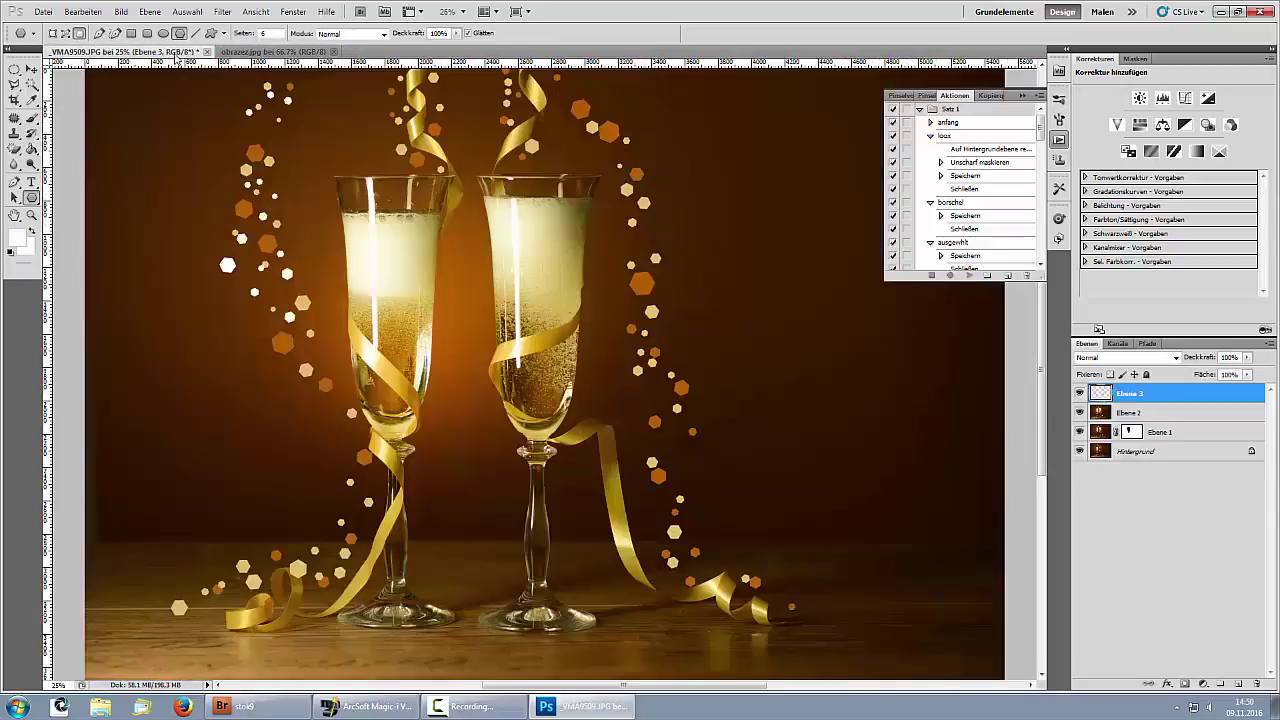
Fill in the cluster beside the left glass with more white hexagons and some in yellow-gold sampled from that glass.
{"action": "key", "text": "ctrl+plus"}
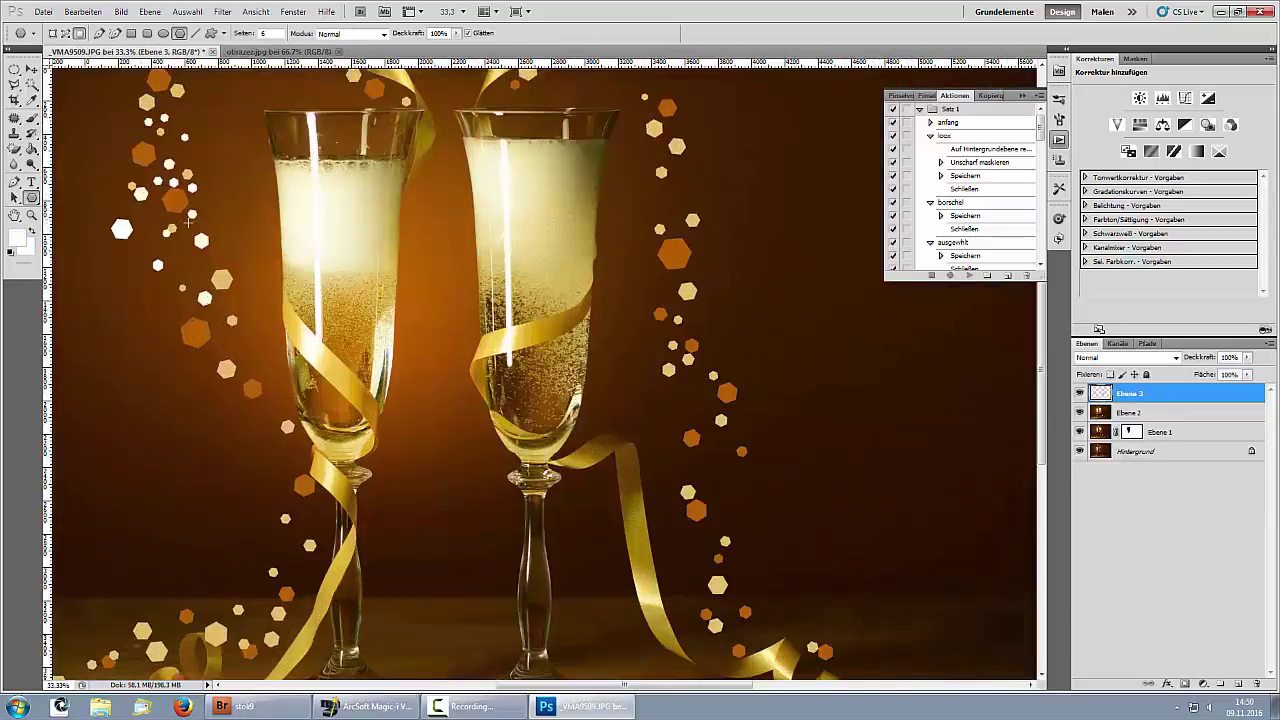
{"action": "left_click_drag", "start_coordinate": [150, 216], "coordinate": [153, 219]}
{"action": "mouse_move", "coordinate": [149, 233]}
{"action": "left_mouse_down"}
{"action": "mouse_move", "coordinate": [163, 222]}
{"action": "mouse_move", "coordinate": [229, 236]}
{"action": "mouse_move", "coordinate": [186, 259]}
{"action": "left_mouse_up"}
{"action": "left_click", "coordinate": [350, 322], "text": "alt"}
{"action": "left_click", "coordinate": [297, 323], "text": "alt"}
{"action": "left_click_drag", "start_coordinate": [156, 252], "coordinate": [159, 255]}
{"action": "left_click_drag", "start_coordinate": [122, 215], "coordinate": [138, 259]}
{"action": "left_click_drag", "start_coordinate": [172, 287], "coordinate": [177, 292]}
Sample a darker golden brown from the left glass and add a few small hexagons along the cluster's inner edge.
{"action": "left_click", "coordinate": [346, 308], "text": "alt"}
{"action": "left_click_drag", "start_coordinate": [199, 219], "coordinate": [203, 223]}
{"action": "left_click_drag", "start_coordinate": [192, 286], "coordinate": [197, 290]}
{"action": "left_click_drag", "start_coordinate": [243, 305], "coordinate": [246, 308]}
Sample near-white from the left glass's foam again and extend the cluster with white hexagons down towards the glass's base.
{"action": "left_click", "coordinate": [294, 258], "text": "alt"}
{"action": "left_click_drag", "start_coordinate": [204, 262], "coordinate": [191, 268]}
{"action": "left_click_drag", "start_coordinate": [173, 270], "coordinate": [176, 273]}
{"action": "left_click_drag", "start_coordinate": [140, 272], "coordinate": [157, 311]}
{"action": "left_click_drag", "start_coordinate": [170, 314], "coordinate": [173, 317]}
{"action": "left_click_drag", "start_coordinate": [250, 345], "coordinate": [210, 350]}
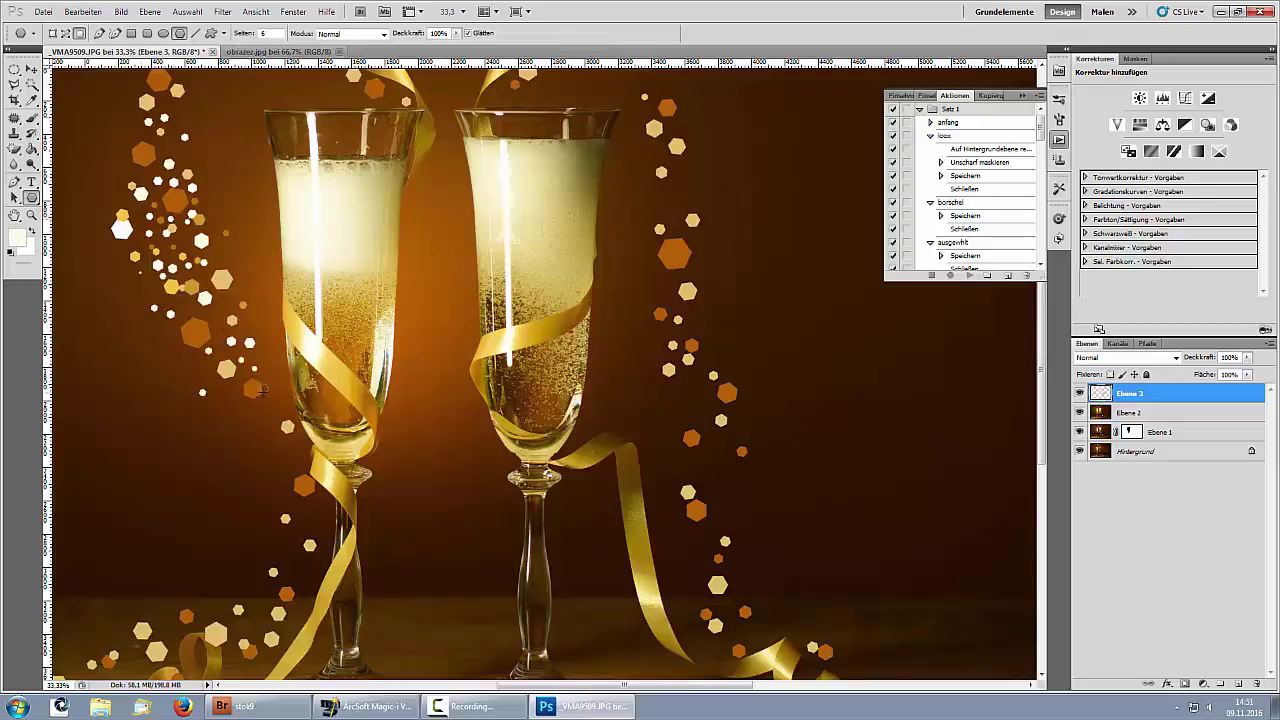
{"action": "left_click", "coordinate": [265, 367]}
Sample yellow-gold from the left glass and add hexagons at the upper left and above the left ribbon curl, checking against obrazez.jpg.
{"action": "left_click", "coordinate": [340, 375], "text": "alt"}
{"action": "key", "text": "ctrl+minus"}
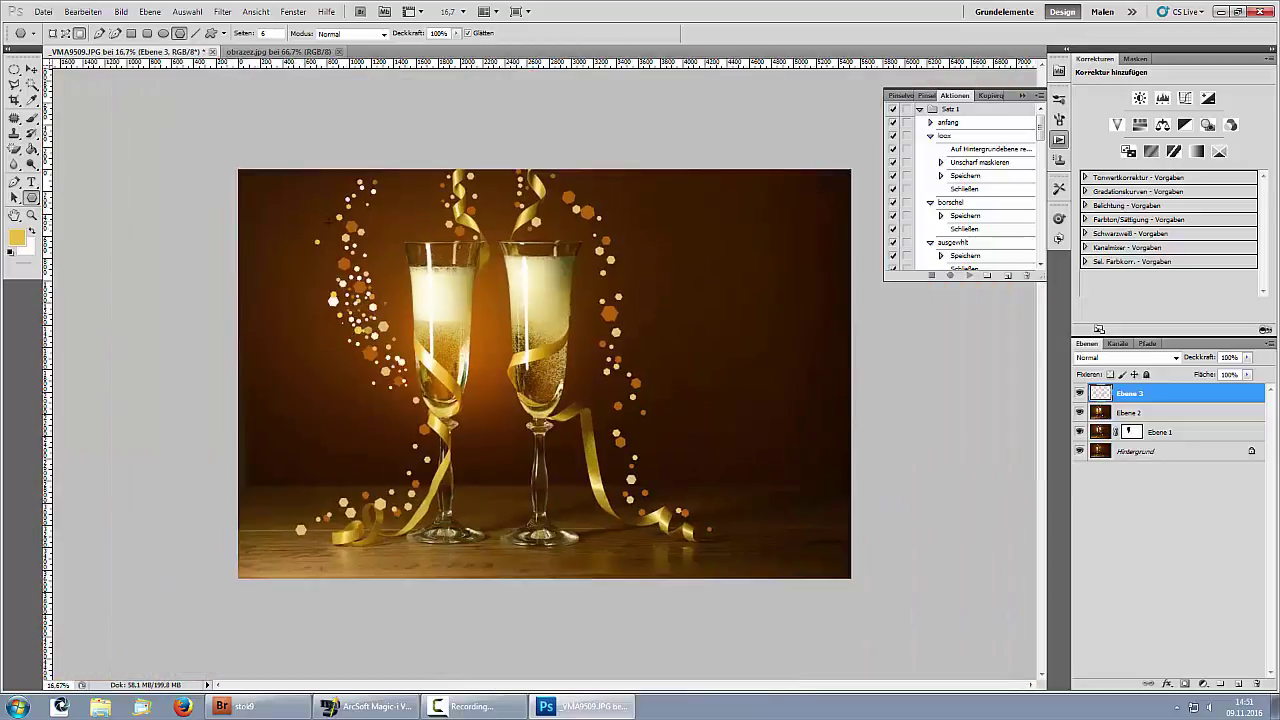
{"action": "left_click", "coordinate": [262, 51]}
{"action": "left_click", "coordinate": [200, 51]}
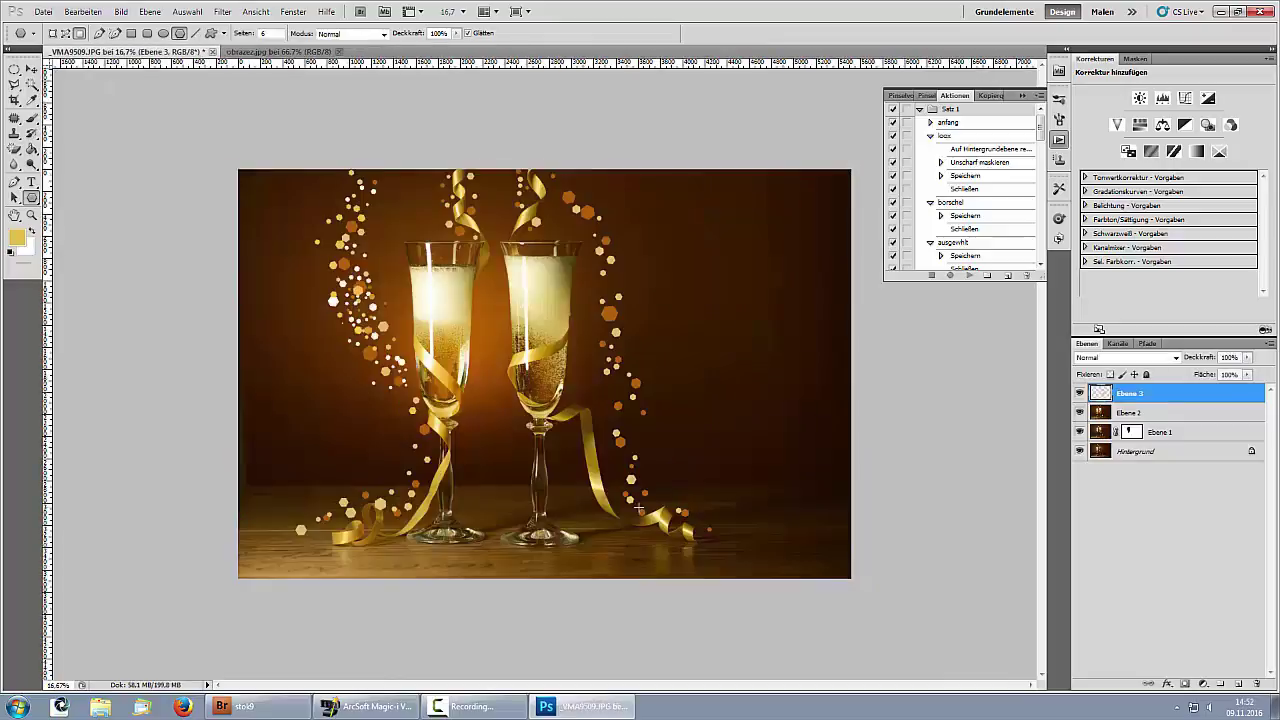
{"action": "left_click_drag", "start_coordinate": [377, 478], "coordinate": [382, 482]}
Sample pale cream from the foam and scatter hexagons beside the left stem, above both glasses and along the right glass.
{"action": "left_click", "coordinate": [442, 290], "text": "alt"}
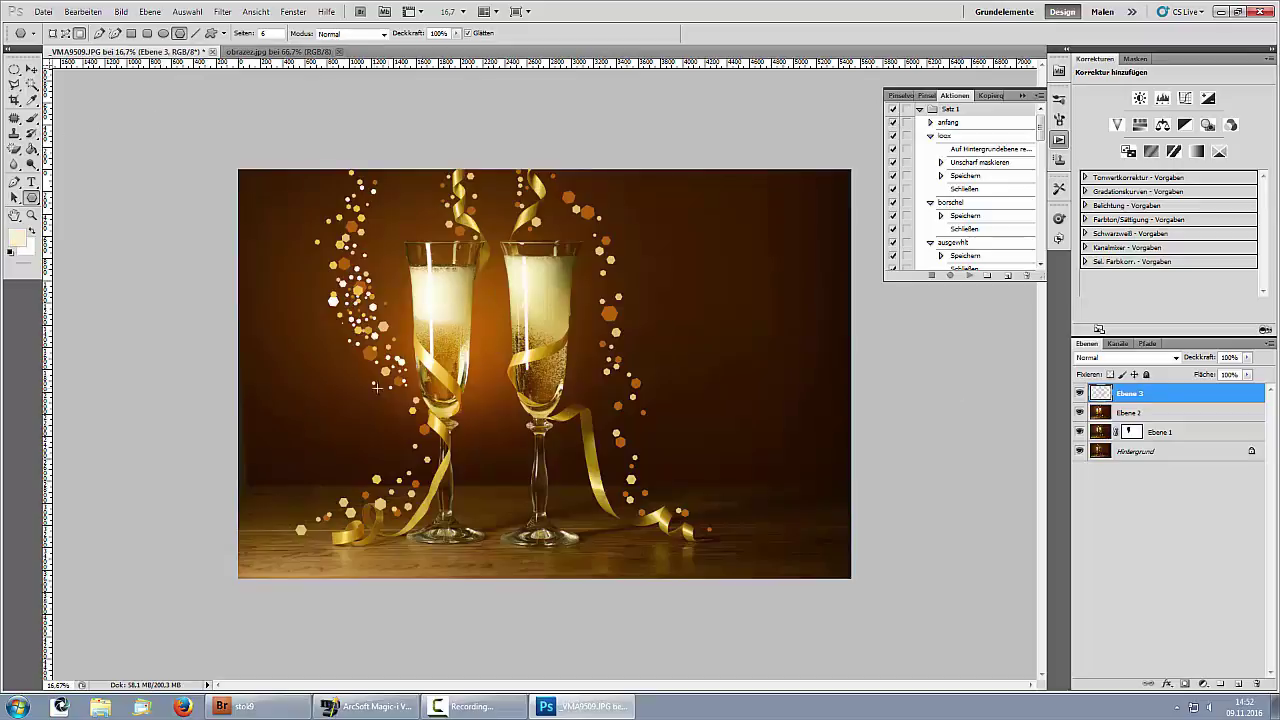
{"action": "left_click_drag", "start_coordinate": [399, 390], "coordinate": [404, 393]}
{"action": "left_click", "coordinate": [398, 438]}
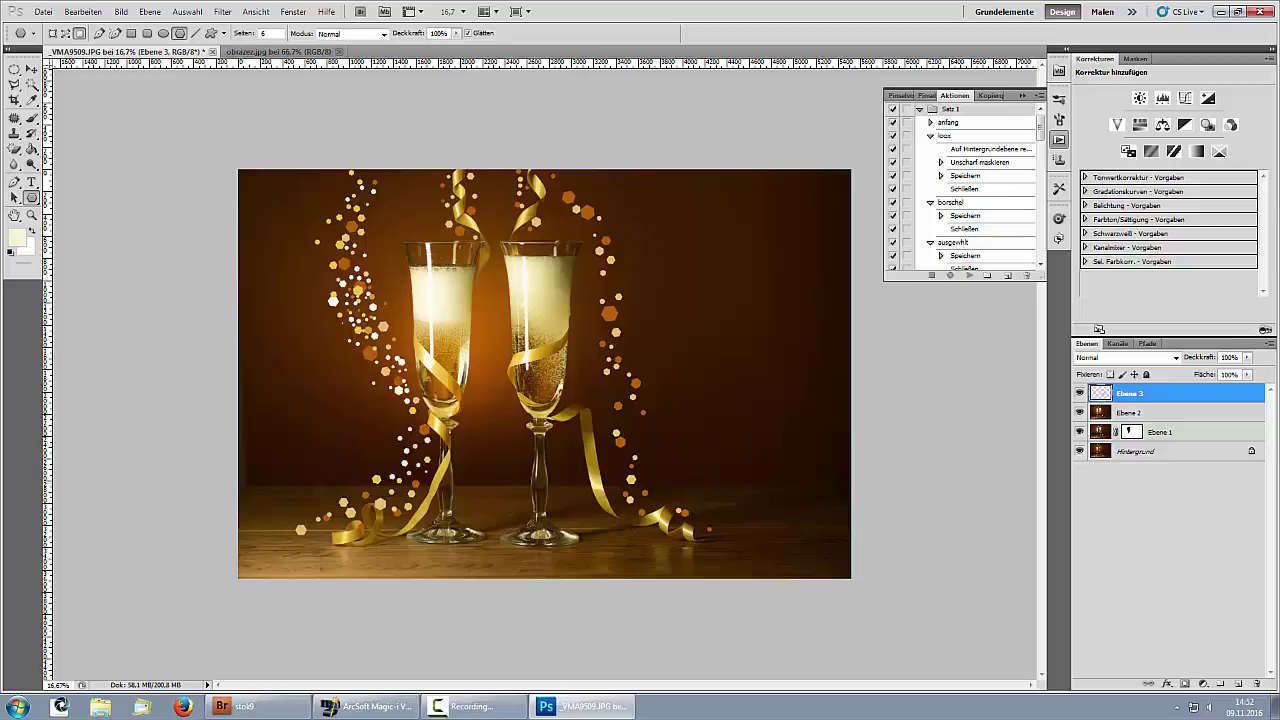
{"action": "left_click", "coordinate": [357, 487]}
{"action": "left_click", "coordinate": [302, 515]}
{"action": "left_click", "coordinate": [455, 260]}
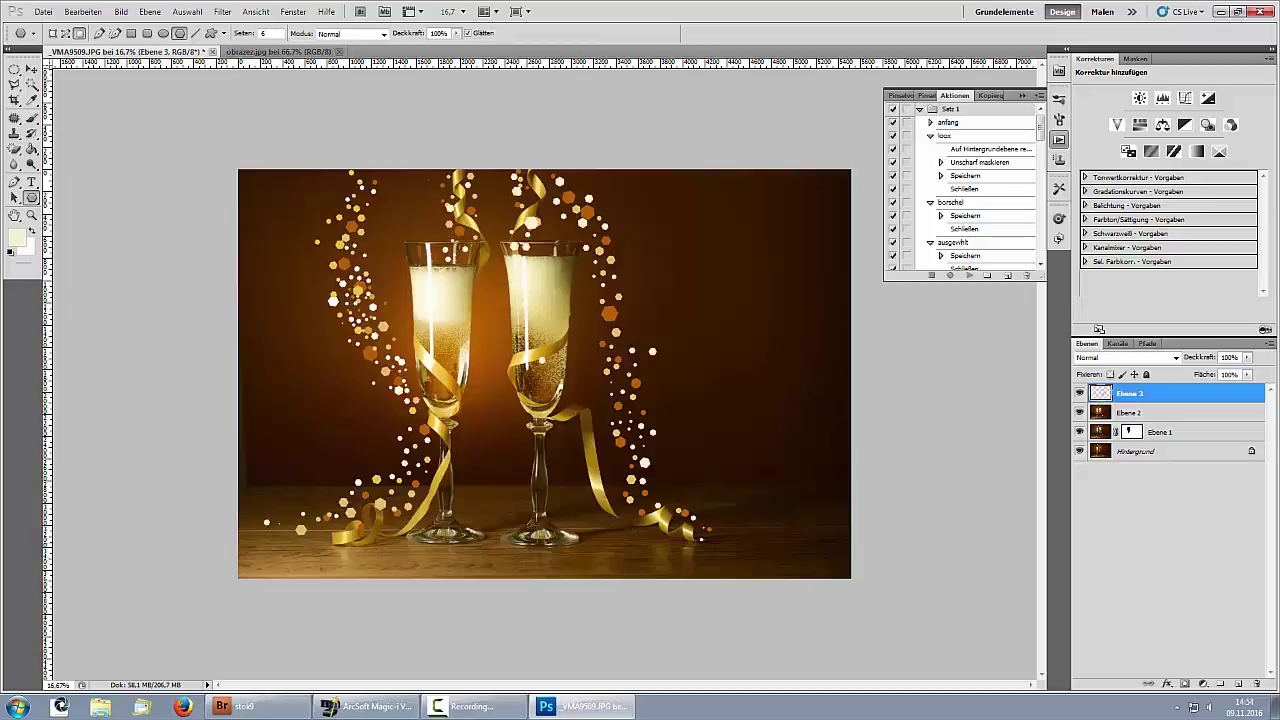
{"action": "left_click", "coordinate": [578, 437]}
Duplicate the hexagon layer, hide the copy and select the original hexagon layer.
{"action": "left_click_drag", "start_coordinate": [1160, 400], "coordinate": [1237, 684]}
{"action": "left_click", "coordinate": [1079, 393]}
{"action": "left_click", "coordinate": [1113, 413]}
Apply a Gaussian Blur of about 14 pixels to the original hexagon layer and set its opacity to 72%.
{"action": "left_click", "coordinate": [222, 11]}
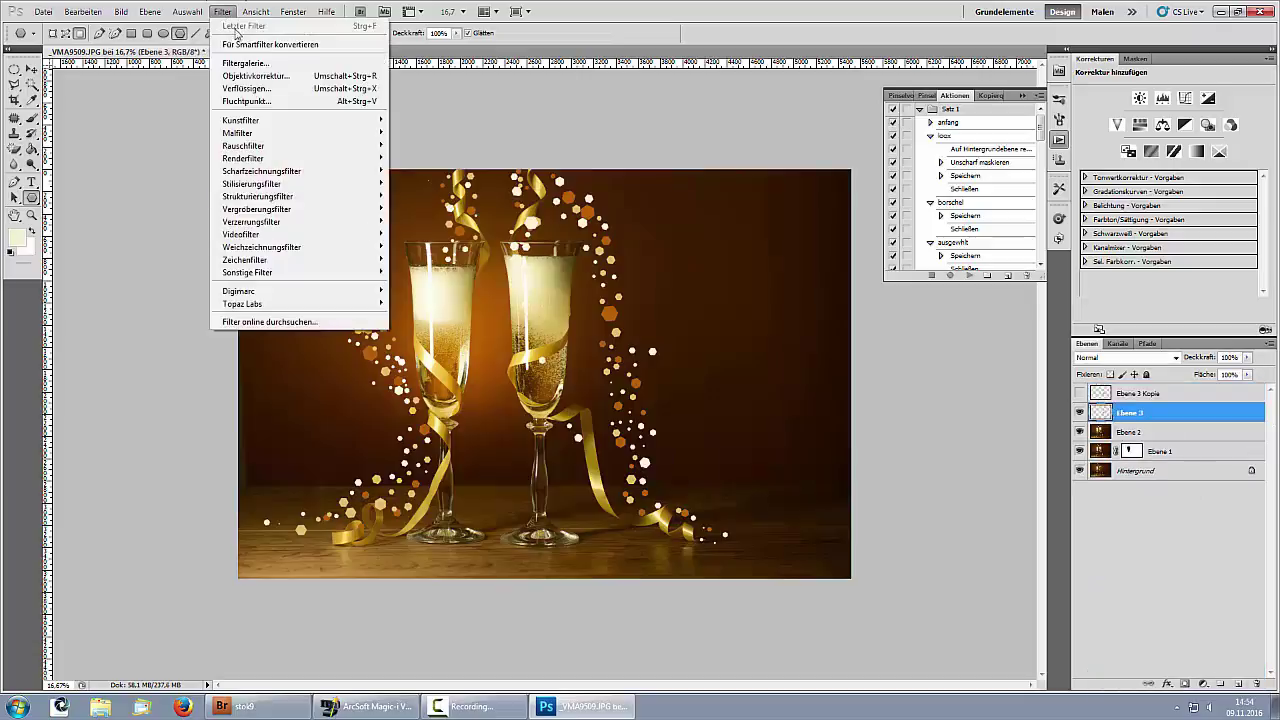
{"action": "mouse_move", "coordinate": [290, 247]}
{"action": "left_click", "coordinate": [146, 297]}
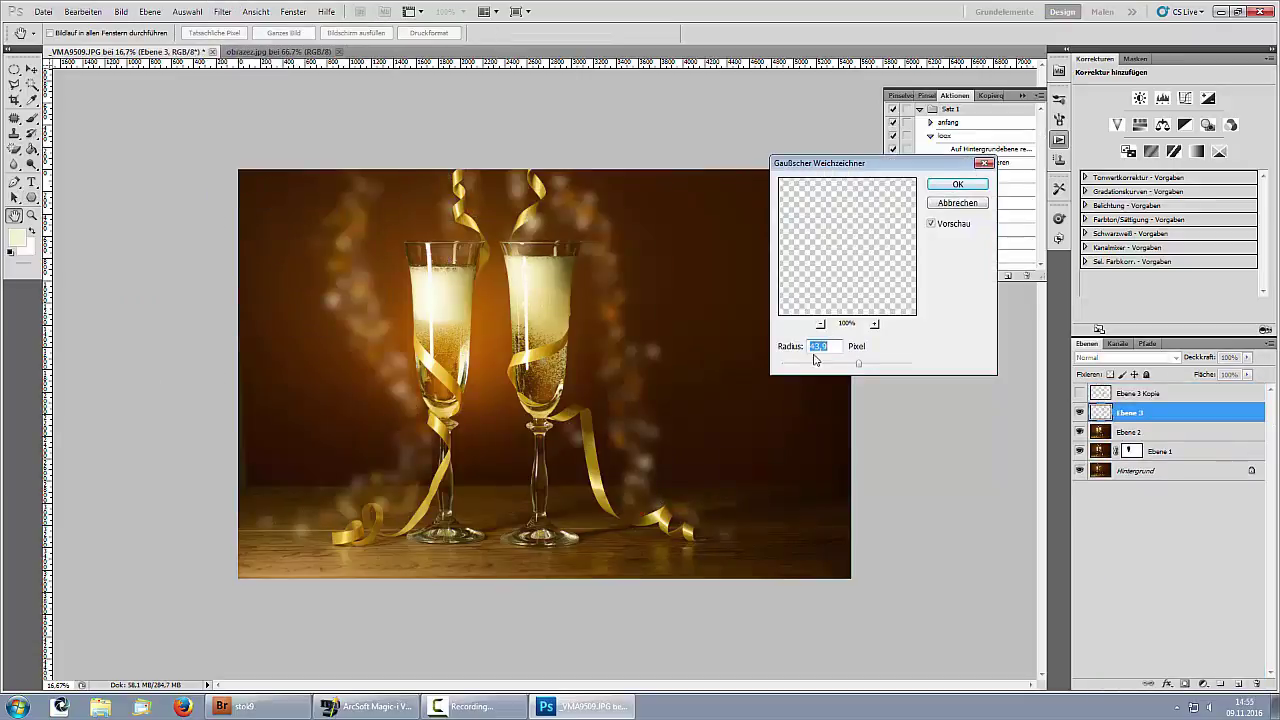
{"action": "left_click_drag", "start_coordinate": [817, 363], "coordinate": [831, 368]}
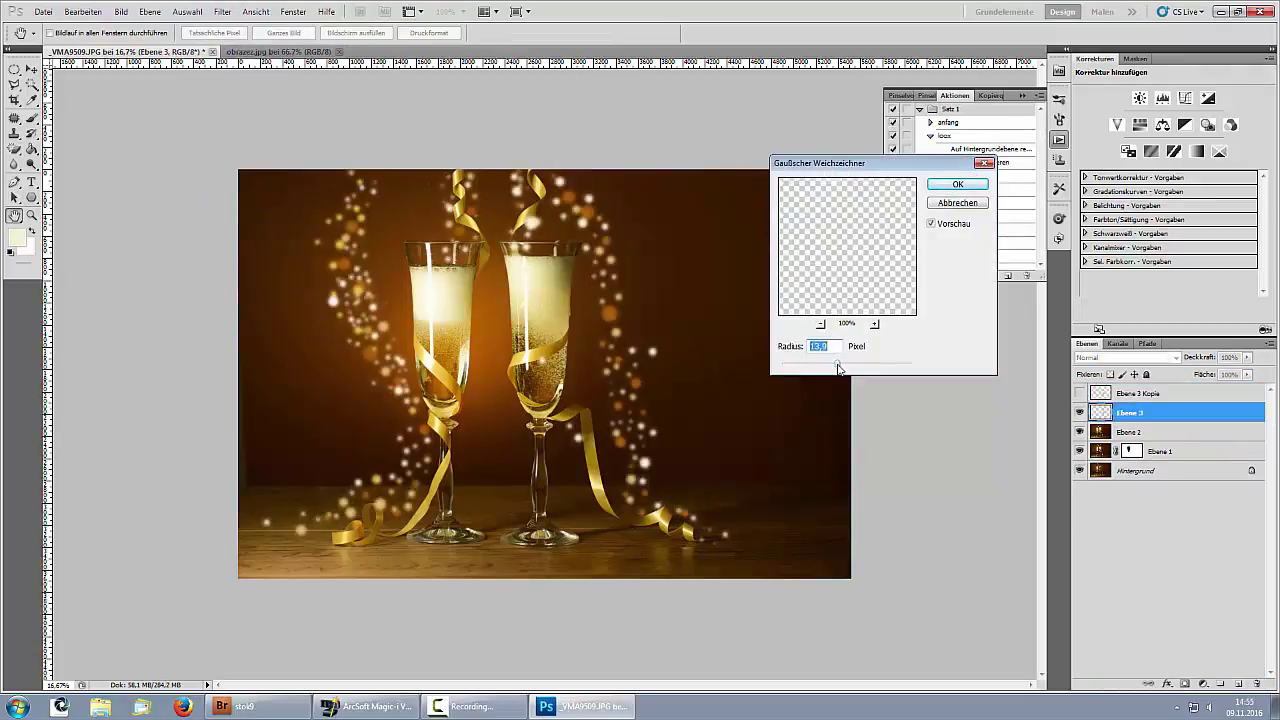
{"action": "left_click", "coordinate": [957, 184]}
{"action": "left_click_drag", "start_coordinate": [1196, 358], "coordinate": [1185, 358]}
Show the sharp hexagon copy and move it slightly up and to the right of the blurred hexagons.
{"action": "left_click", "coordinate": [1079, 393]}
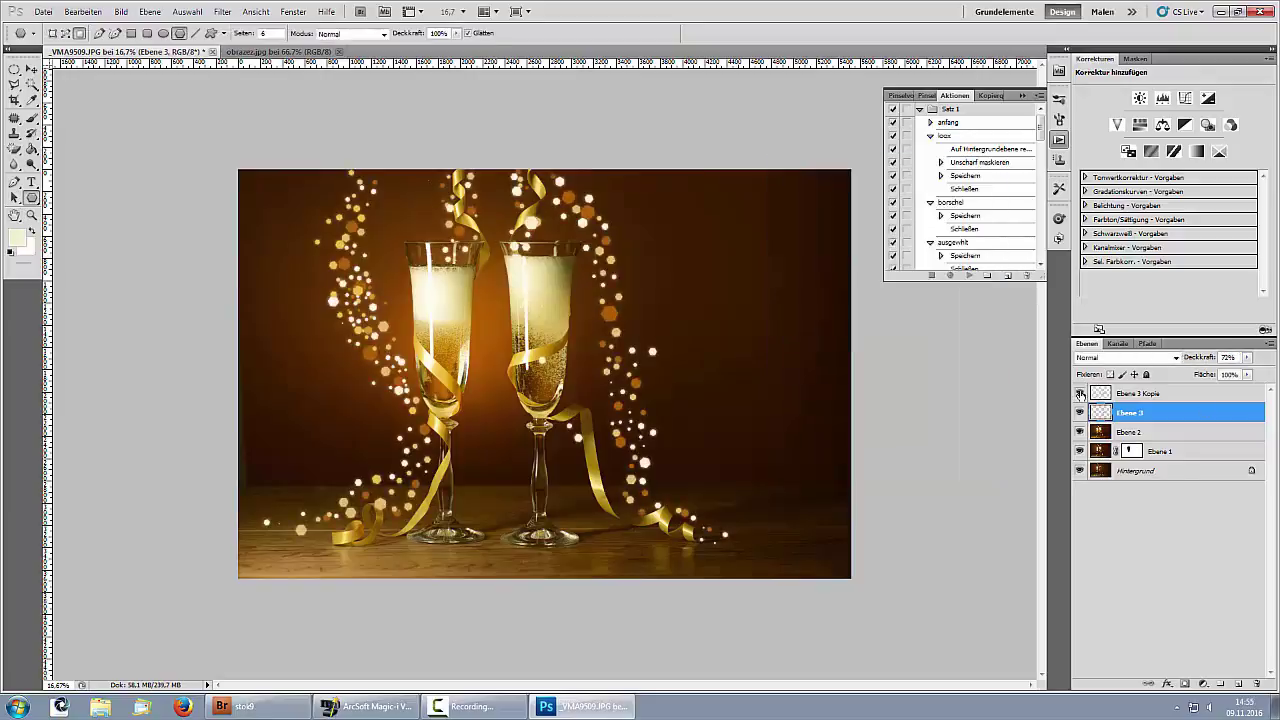
{"action": "left_click", "coordinate": [1152, 397]}
{"action": "left_click", "coordinate": [30, 71]}
{"action": "left_click_drag", "start_coordinate": [607, 318], "coordinate": [611, 306]}
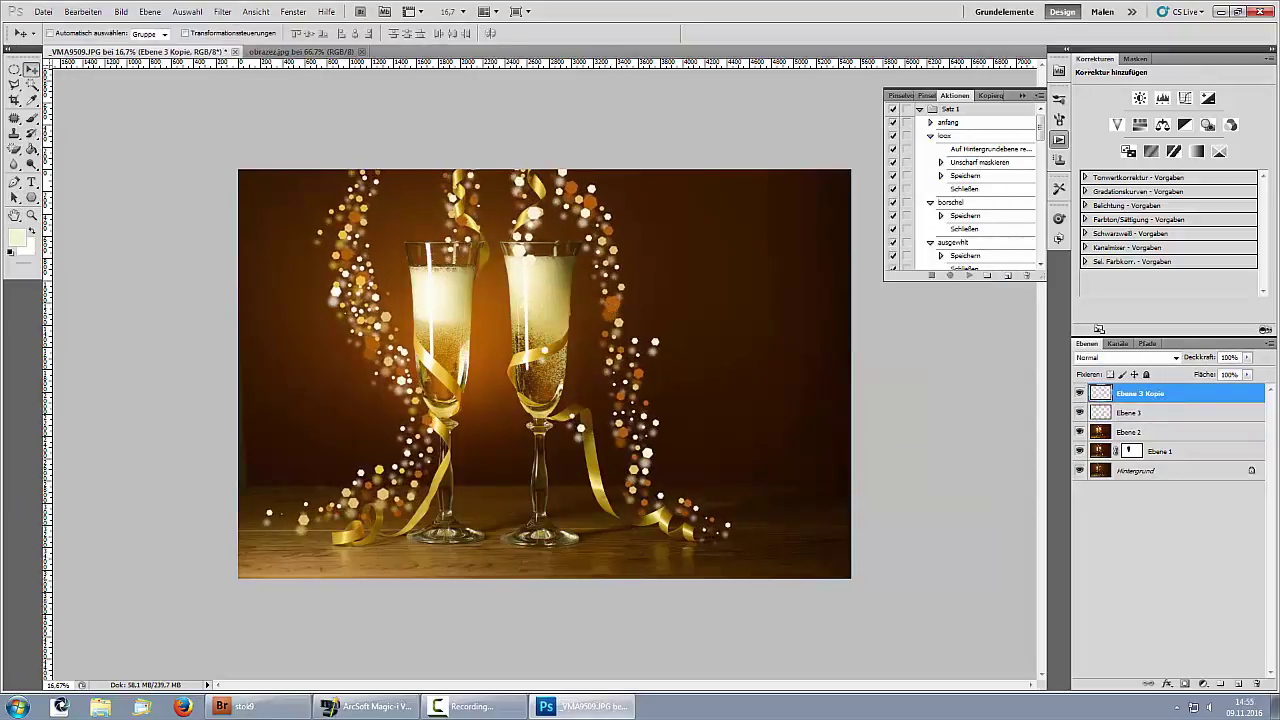
{"action": "key", "text": "ctrl+z"}
{"action": "key", "text": "ctrl+z"}
{"action": "right_click", "coordinate": [606, 312]}
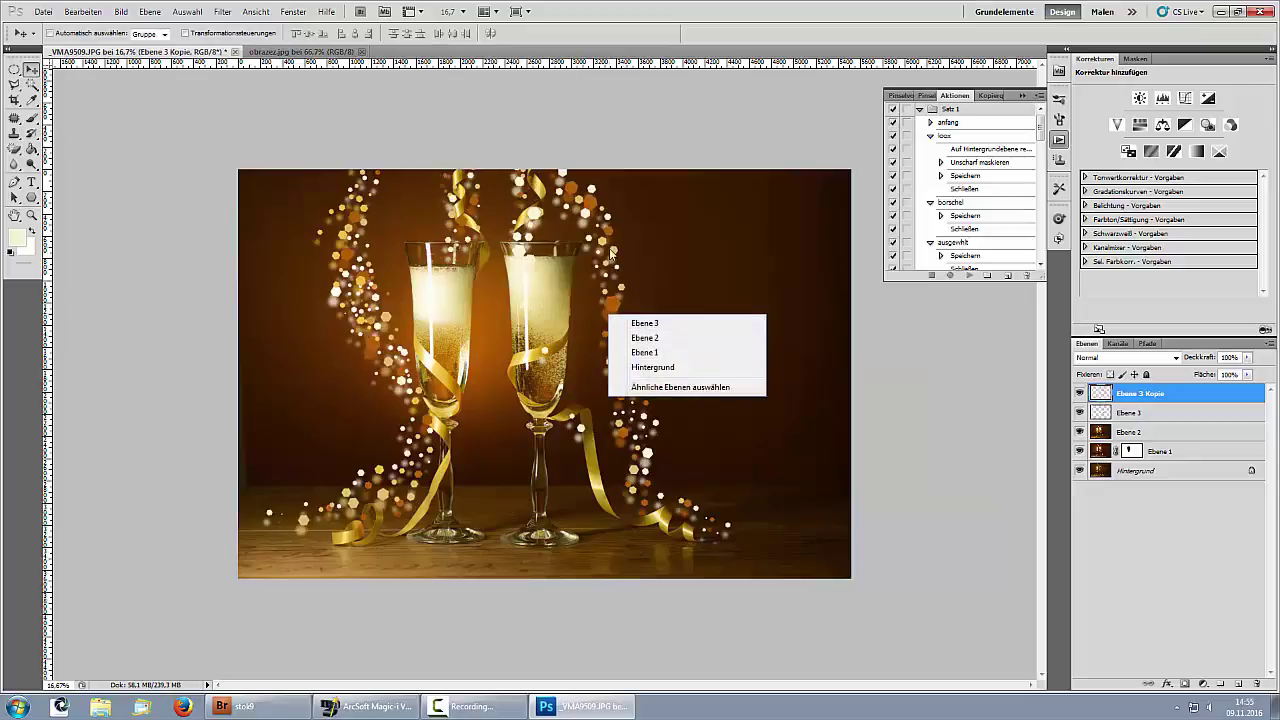
{"action": "left_click", "coordinate": [838, 378]}
Warp the hexagon copy by pulling its upper left corner down and outward and shifting its right part, and lower its opacity.
{"action": "key", "text": "ctrl+t"}
{"action": "right_click", "coordinate": [637, 298]}
{"action": "left_click", "coordinate": [672, 406]}
{"action": "left_click_drag", "start_coordinate": [267, 160], "coordinate": [241, 215]}
{"action": "left_click_drag", "start_coordinate": [637, 427], "coordinate": [628, 438]}
{"action": "left_click_drag", "start_coordinate": [650, 335], "coordinate": [662, 343]}
{"action": "key", "text": "Return"}
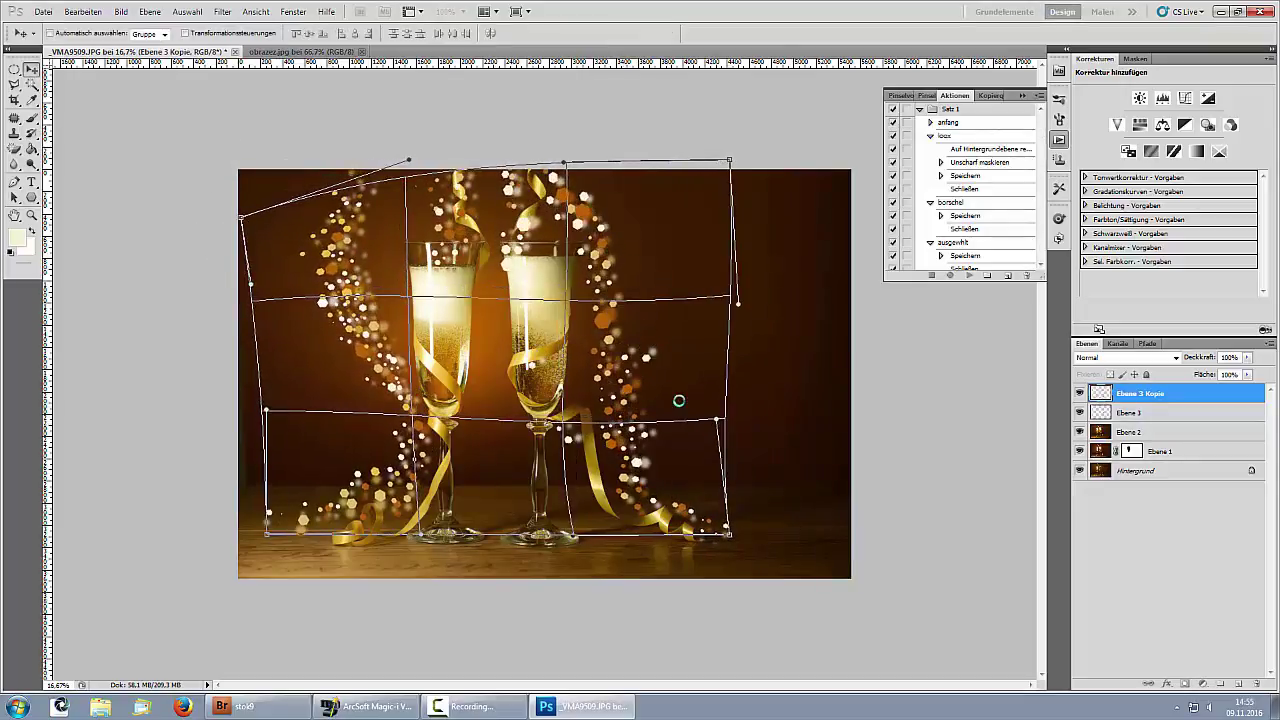
{"action": "left_click_drag", "start_coordinate": [1198, 358], "coordinate": [1176, 359]}
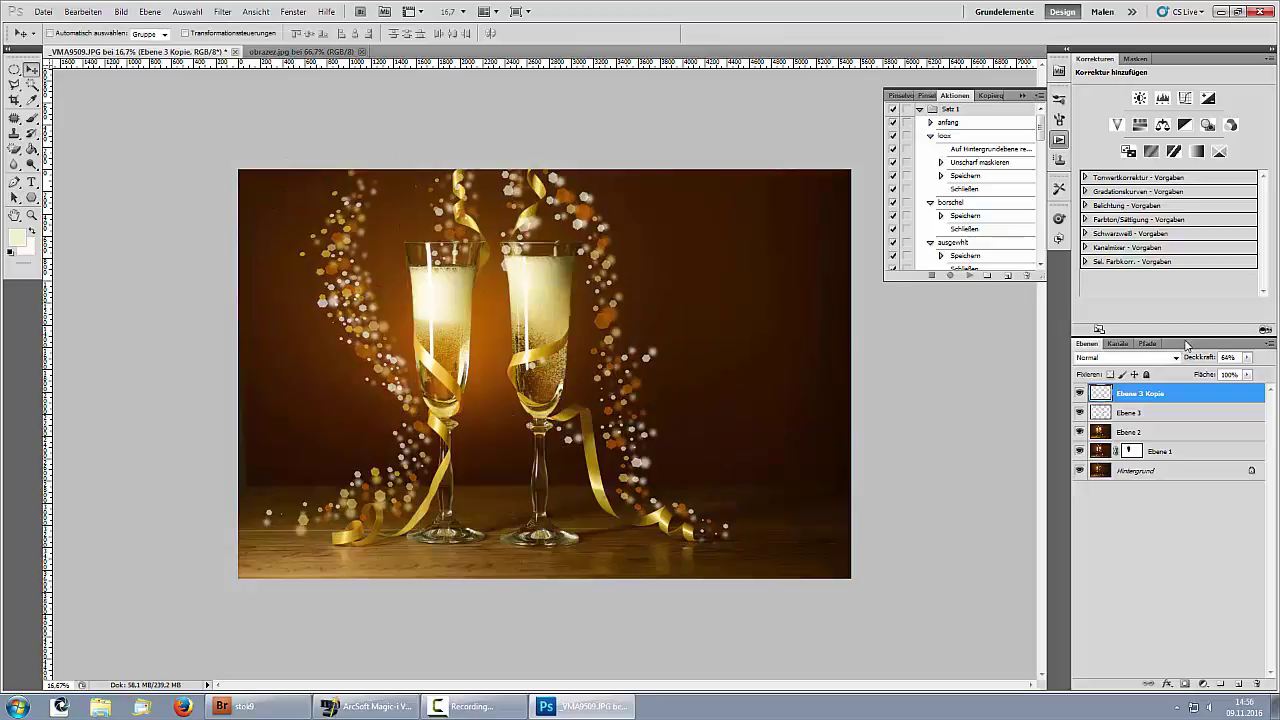
Compare with the reference image, add a new top layer and scatter small pale hexagons around both glasses on it.
{"action": "key", "text": "ctrl+minus"}
{"action": "left_click", "coordinate": [300, 52]}
{"action": "left_click", "coordinate": [183, 52]}
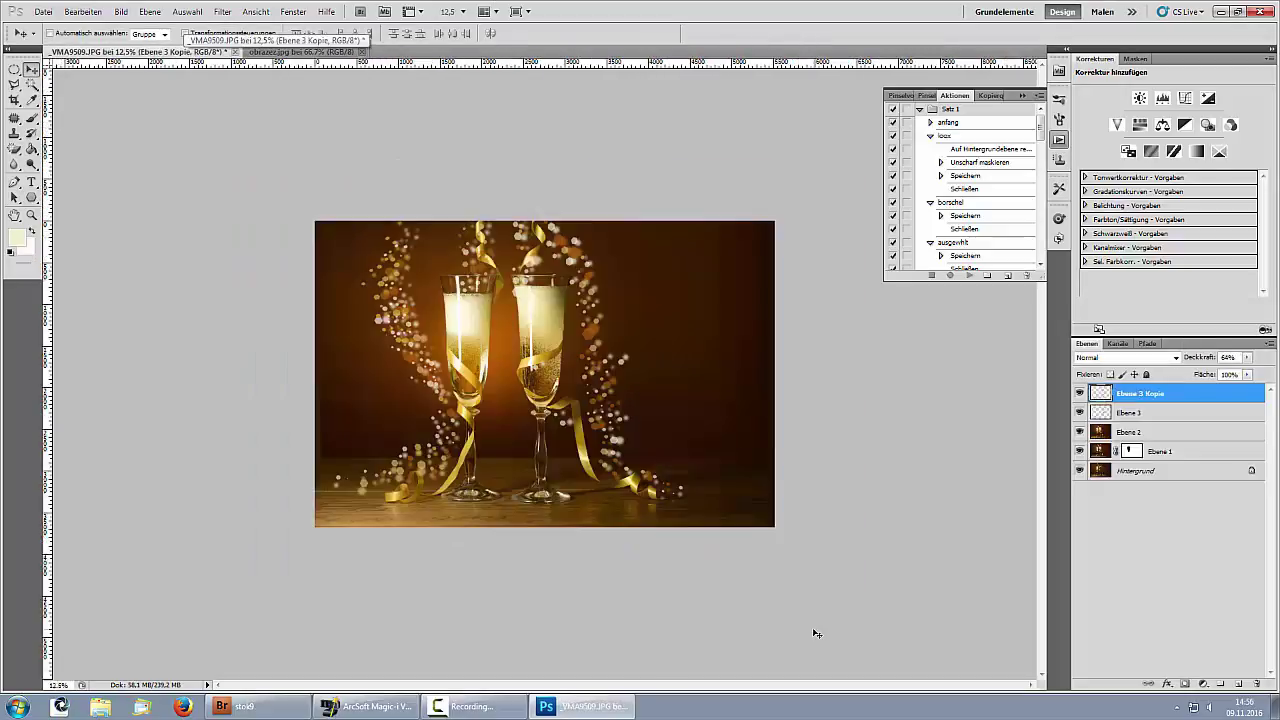
{"action": "left_click", "coordinate": [1239, 684]}
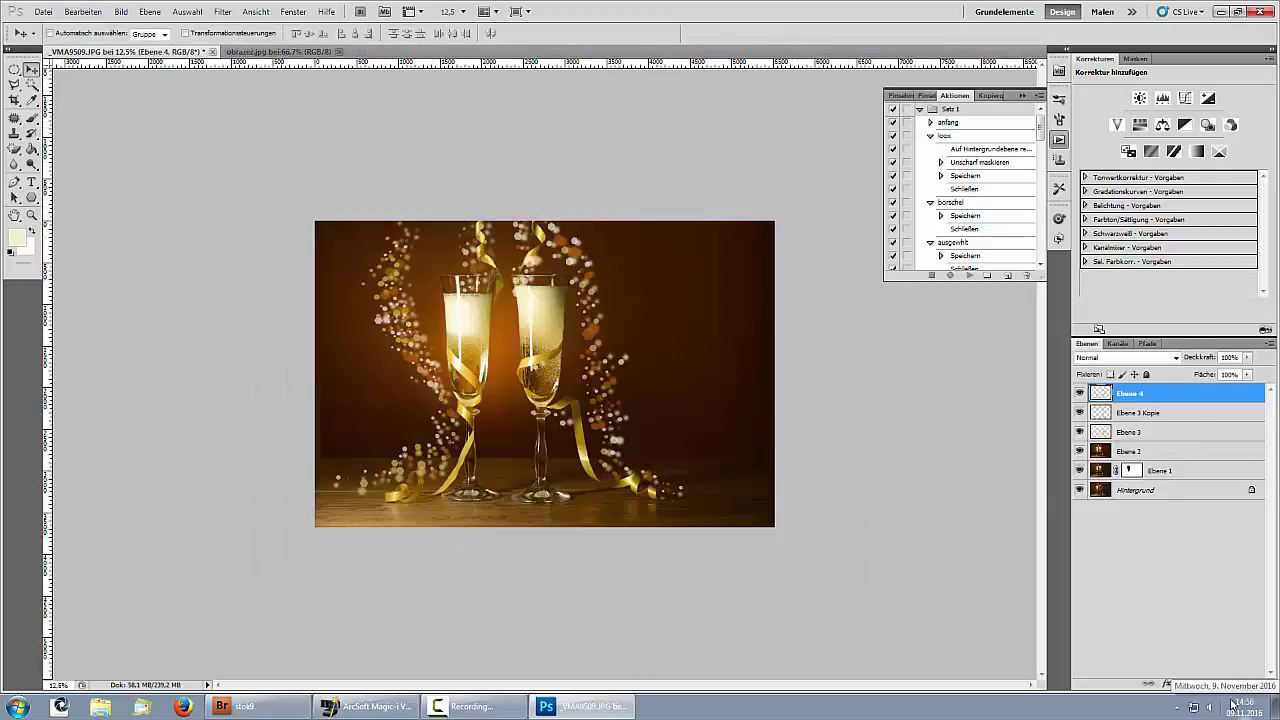
{"action": "key", "text": "ctrl+plus"}
{"action": "left_click", "coordinate": [31, 197]}
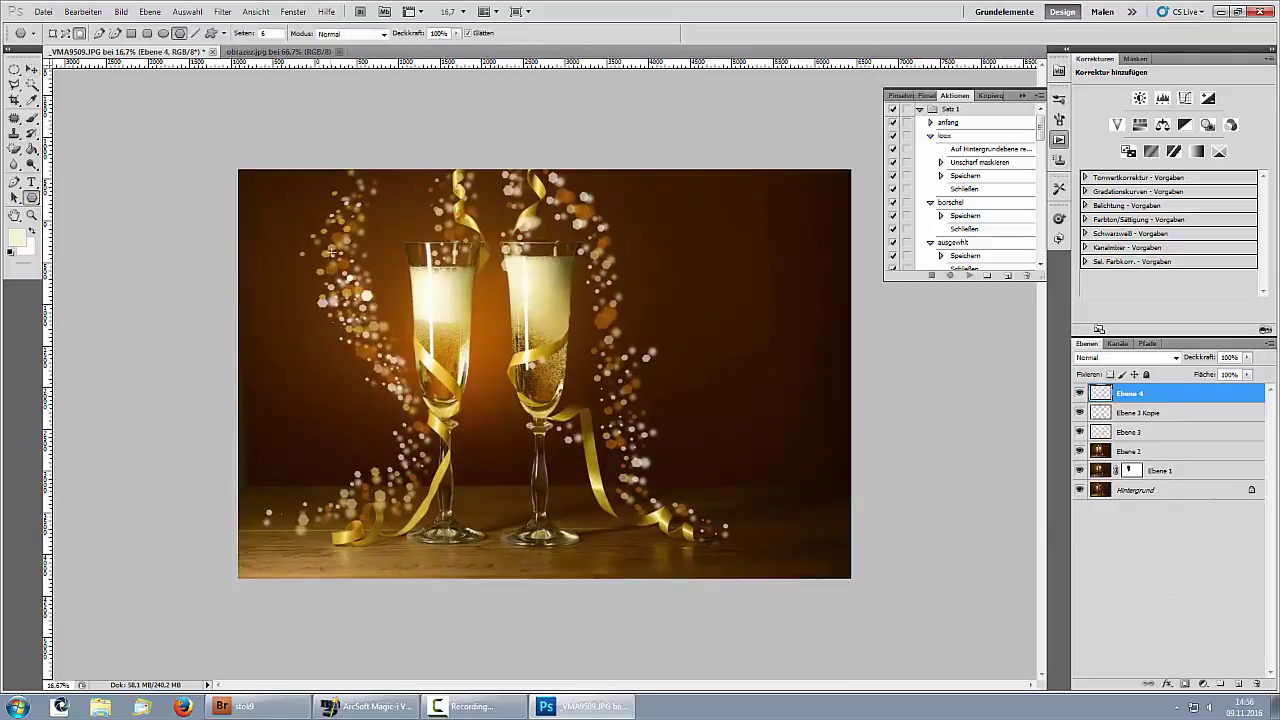
{"action": "left_click_drag", "start_coordinate": [359, 328], "coordinate": [365, 334]}
{"action": "left_click_drag", "start_coordinate": [403, 357], "coordinate": [409, 364]}
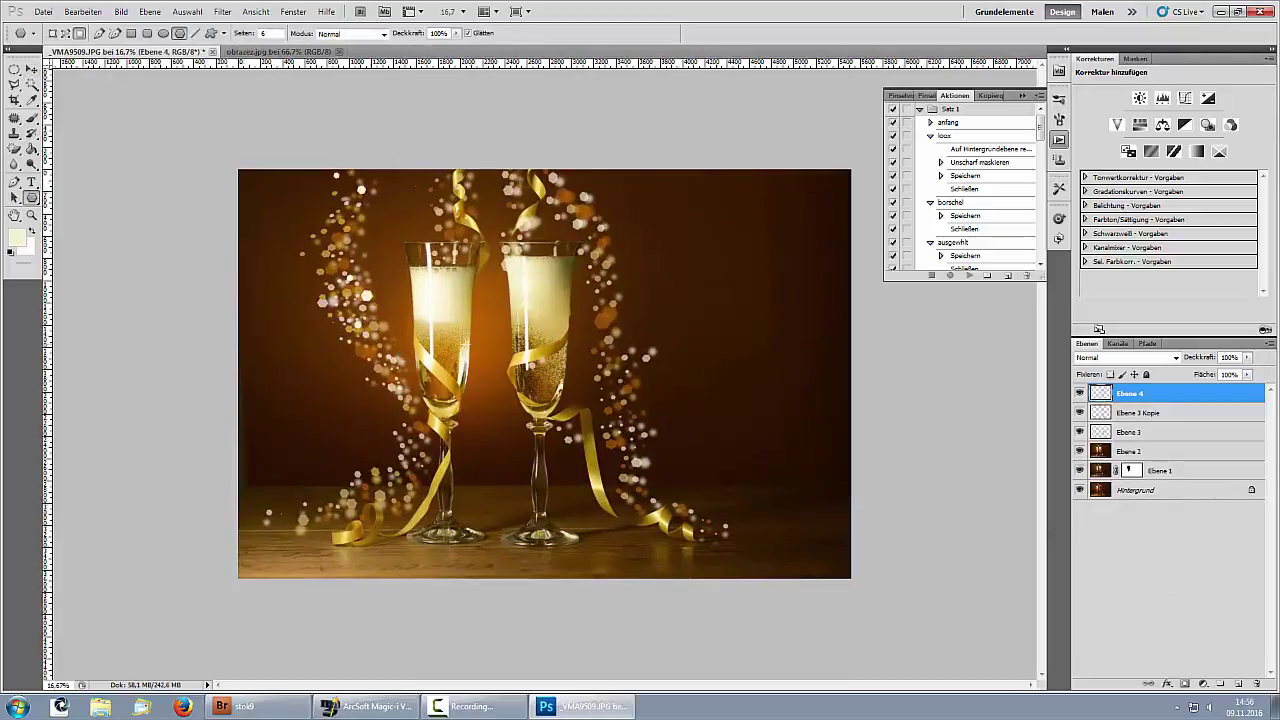
{"action": "left_click_drag", "start_coordinate": [388, 494], "coordinate": [342, 516]}
{"action": "left_click_drag", "start_coordinate": [379, 186], "coordinate": [383, 190]}
{"action": "left_click_drag", "start_coordinate": [515, 246], "coordinate": [520, 250]}
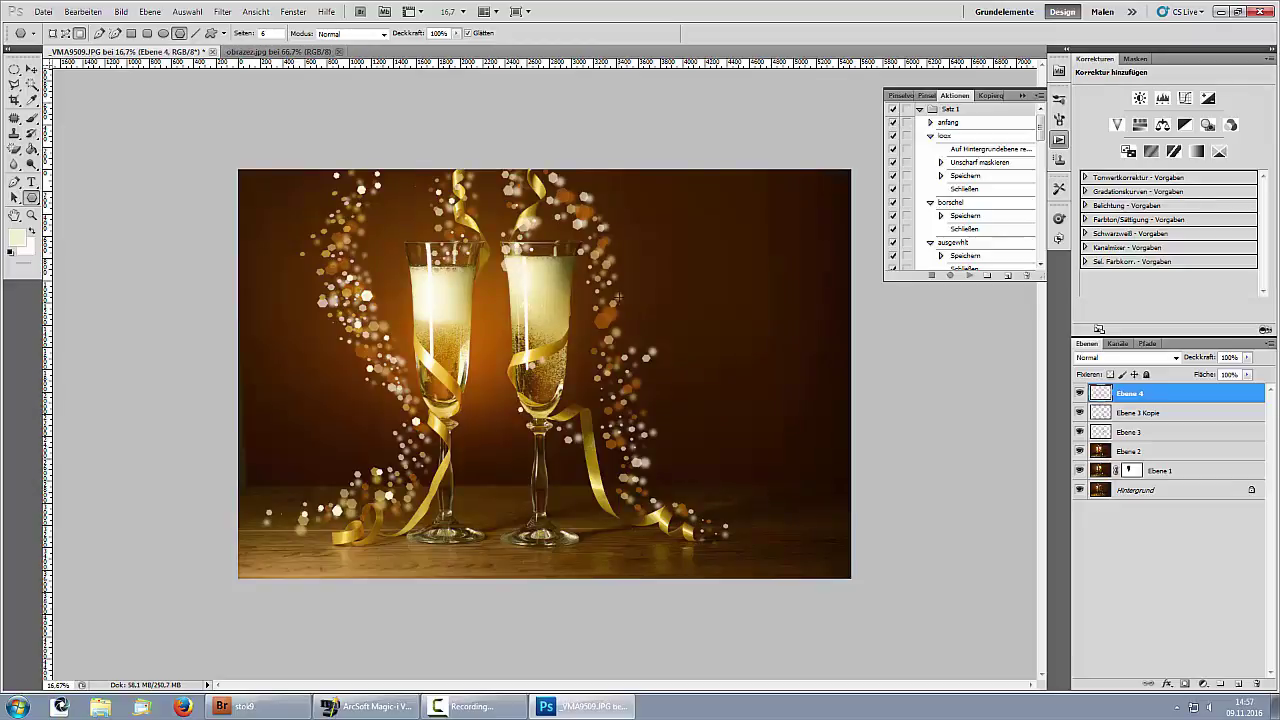
{"action": "left_click_drag", "start_coordinate": [614, 264], "coordinate": [618, 268]}
{"action": "left_click", "coordinate": [570, 183]}
Check the reference image obrazez.jpg and delete the sharp hexagon copy and the newest hexagon layer above the blurred one.
{"action": "left_click", "coordinate": [268, 52]}
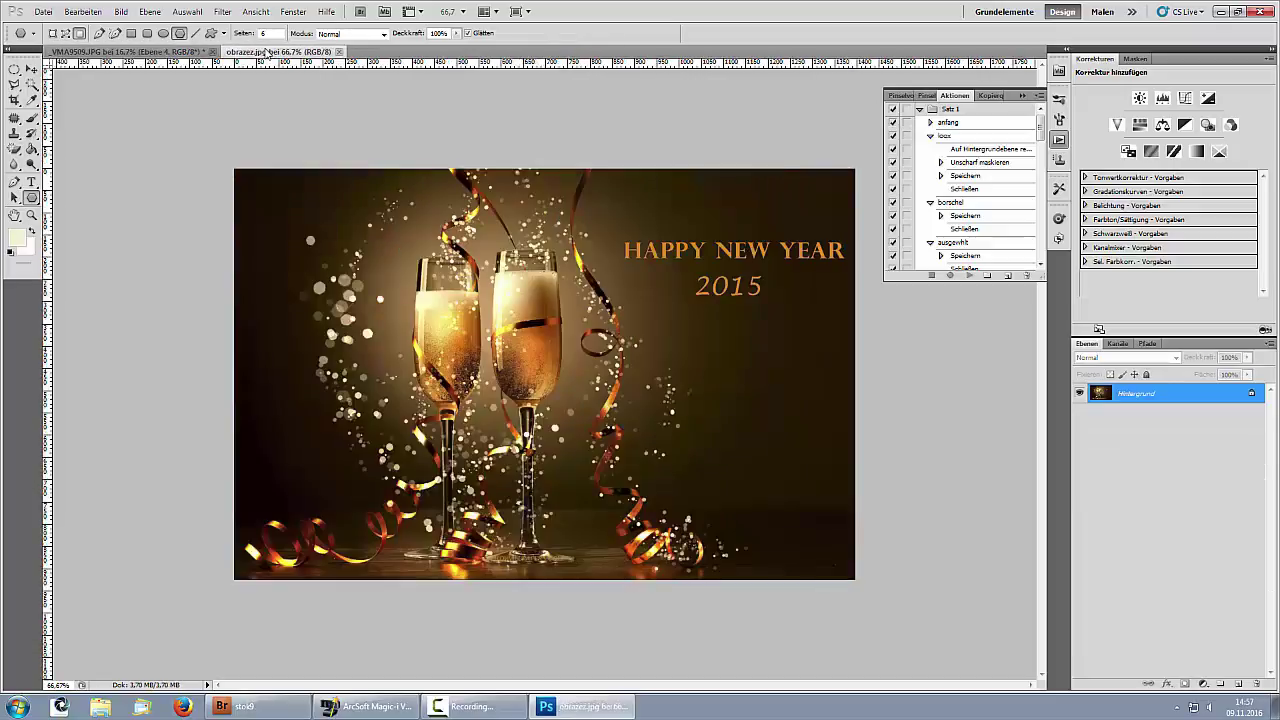
{"action": "left_click", "coordinate": [130, 51]}
{"action": "left_click_drag", "start_coordinate": [1156, 434], "coordinate": [1251, 679]}
{"action": "left_click", "coordinate": [1079, 393]}
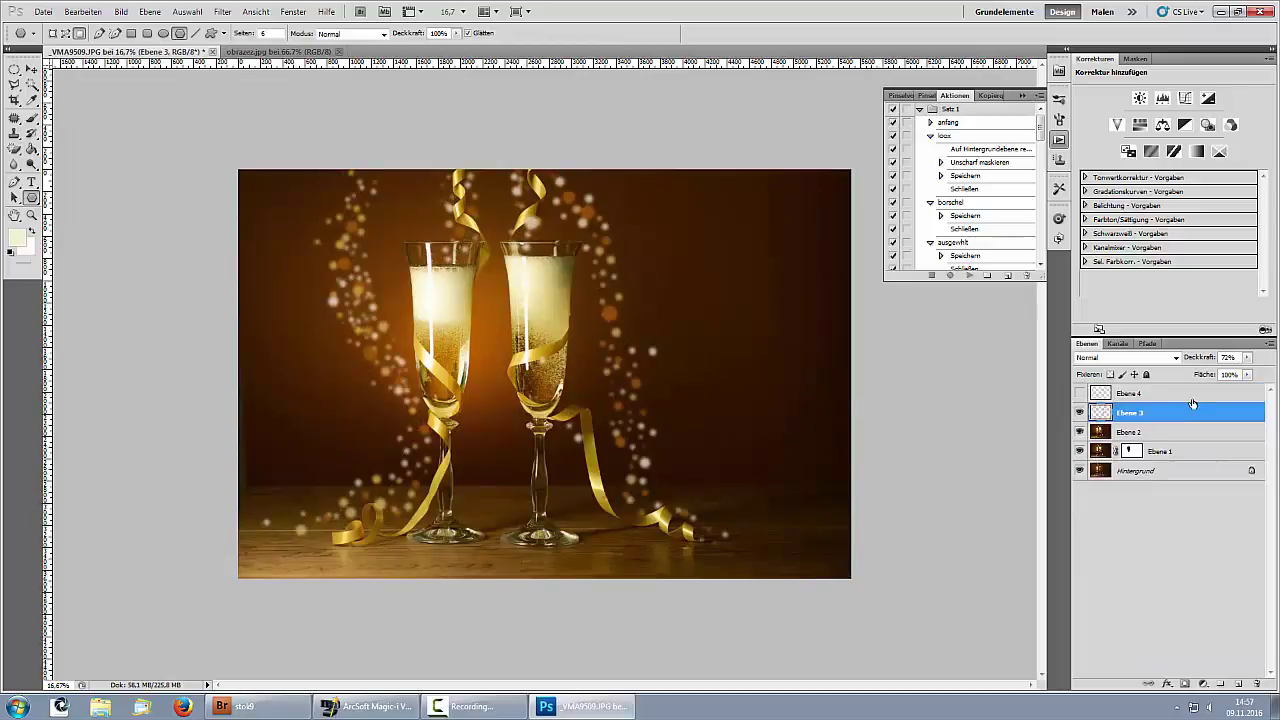
{"action": "left_click_drag", "start_coordinate": [1192, 403], "coordinate": [1256, 683]}
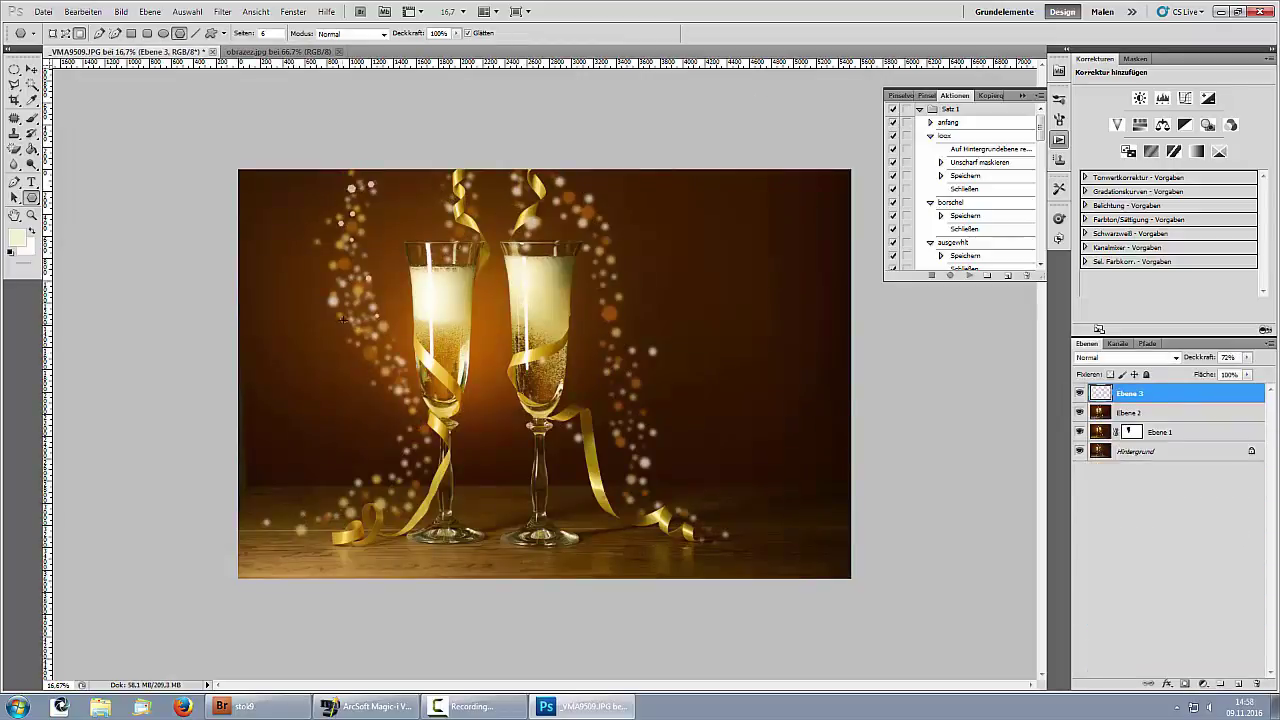
Draw sharp pale hexagons of varying size directly on the blurred hexagon layer, along the trail beside the left glass.
{"action": "left_click_drag", "start_coordinate": [336, 288], "coordinate": [336, 292]}
{"action": "left_click_drag", "start_coordinate": [334, 251], "coordinate": [385, 282]}
{"action": "left_click_drag", "start_coordinate": [392, 310], "coordinate": [392, 316]}
{"action": "left_click_drag", "start_coordinate": [391, 507], "coordinate": [392, 512]}
{"action": "left_click_drag", "start_coordinate": [404, 484], "coordinate": [405, 479]}
{"action": "left_click_drag", "start_coordinate": [346, 516], "coordinate": [348, 524]}
Draw more pale hexagons down the trail beside the right glass and add orange-brown ones in a colour sampled from the image.
{"action": "left_click_drag", "start_coordinate": [601, 214], "coordinate": [606, 219]}
{"action": "left_click_drag", "start_coordinate": [613, 274], "coordinate": [618, 279]}
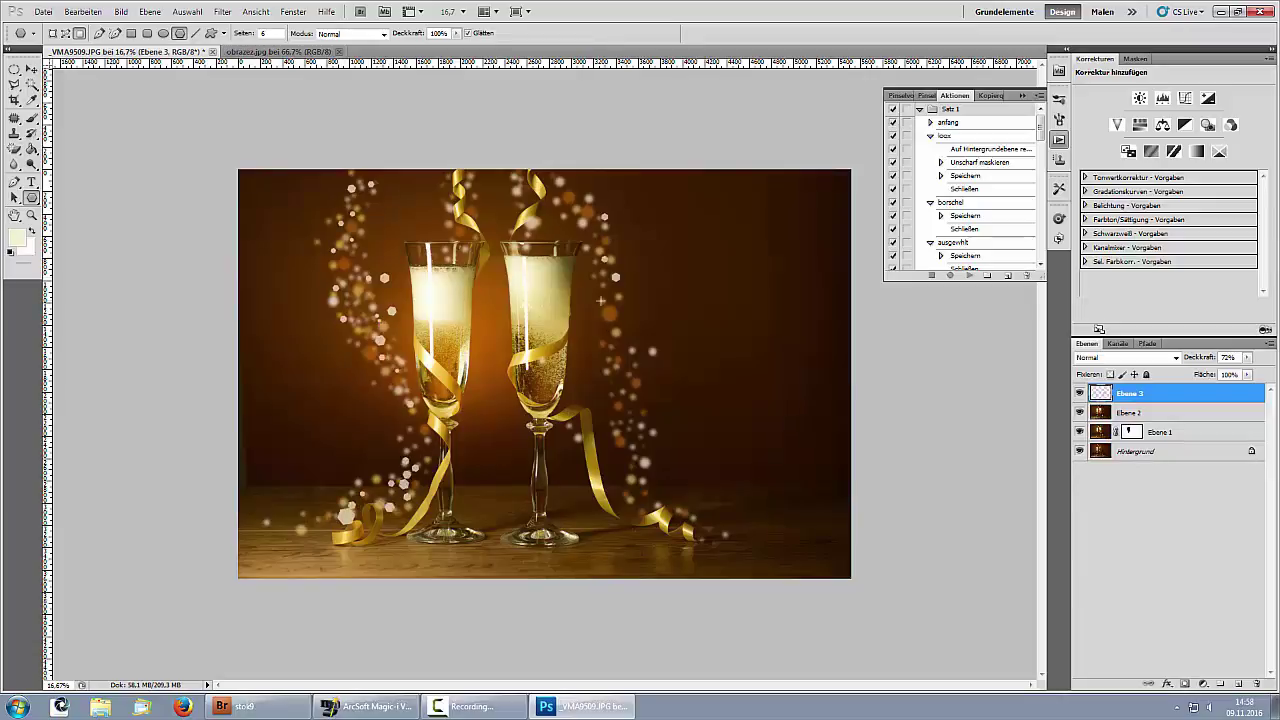
{"action": "left_click_drag", "start_coordinate": [622, 326], "coordinate": [627, 331]}
{"action": "left_click_drag", "start_coordinate": [632, 356], "coordinate": [637, 361]}
{"action": "left_click_drag", "start_coordinate": [636, 373], "coordinate": [641, 401]}
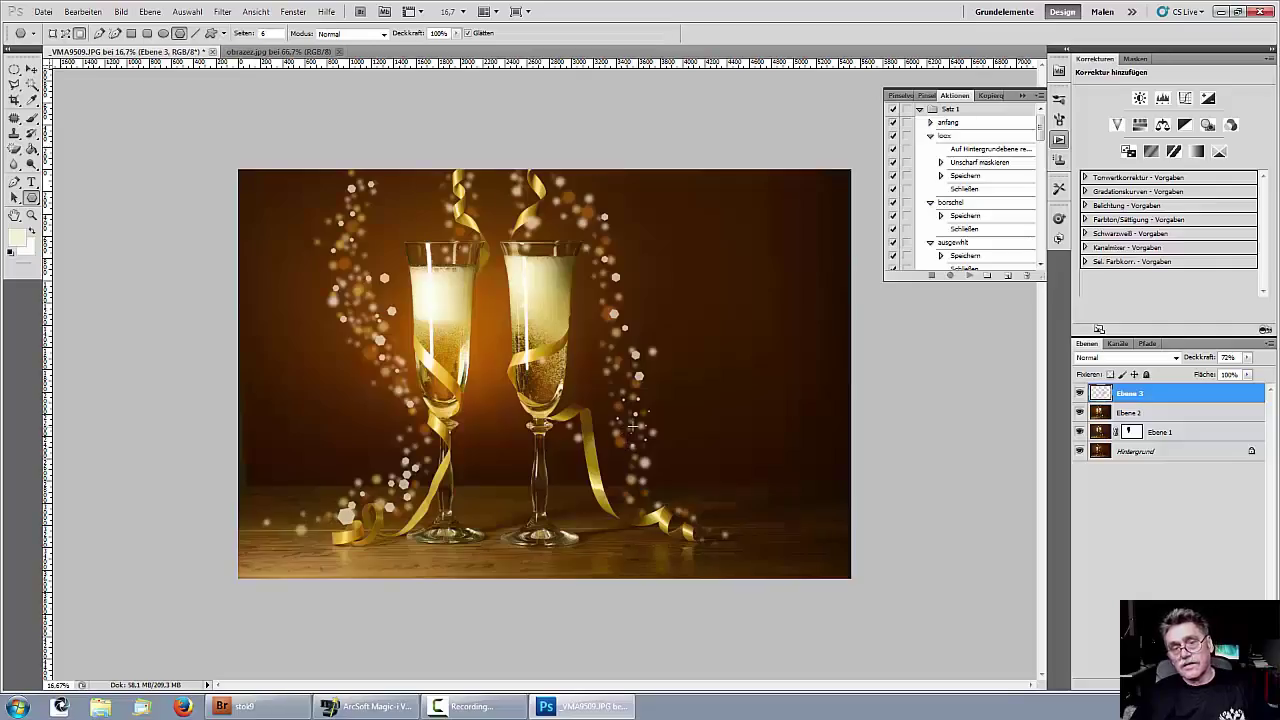
{"action": "left_click_drag", "start_coordinate": [633, 425], "coordinate": [638, 430]}
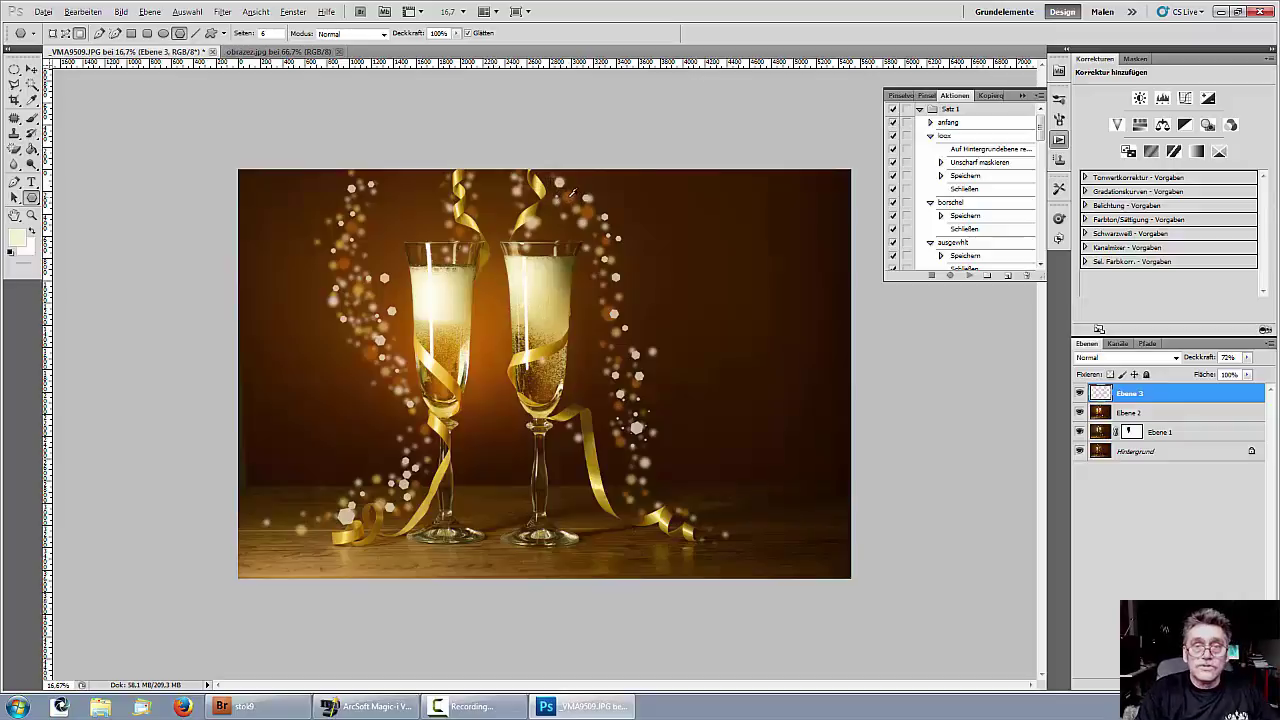
{"action": "left_click", "coordinate": [569, 196], "text": "alt"}
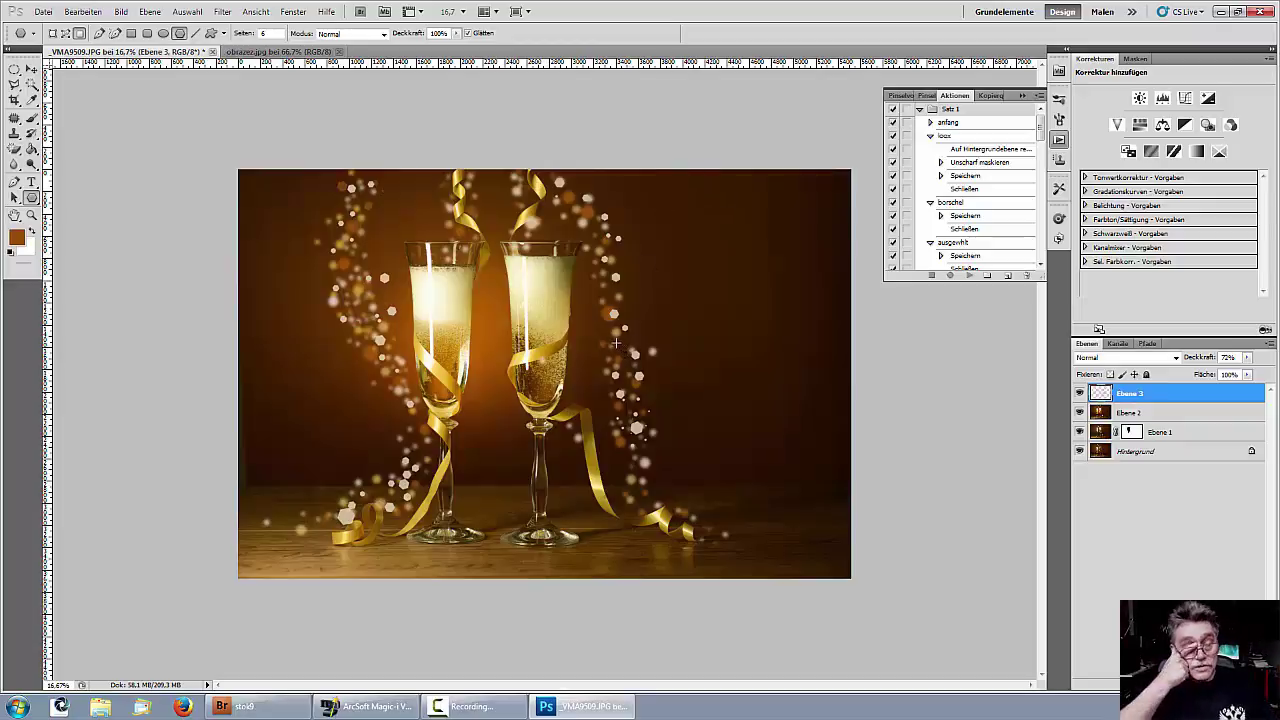
Switch to the Custom Shape tool and choose the solid hexagon as its shape.
{"action": "left_click", "coordinate": [33, 118]}
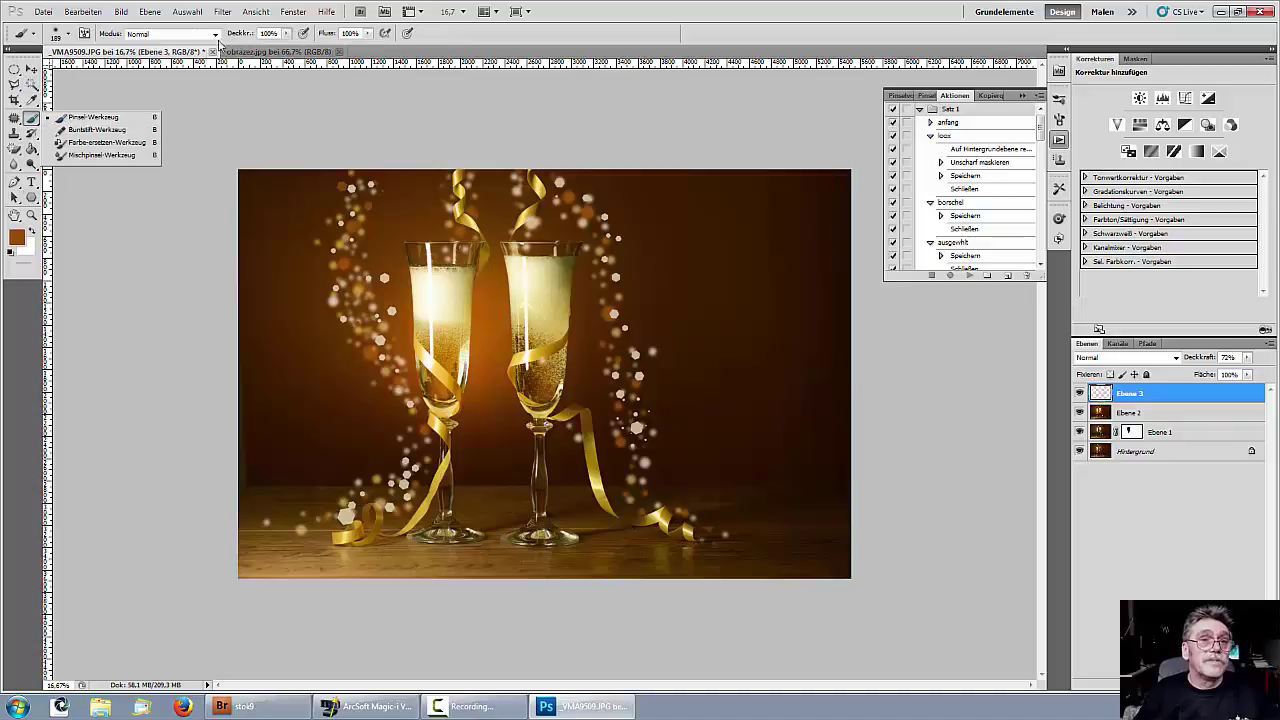
{"action": "left_click_drag", "start_coordinate": [29, 198], "coordinate": [34, 199]}
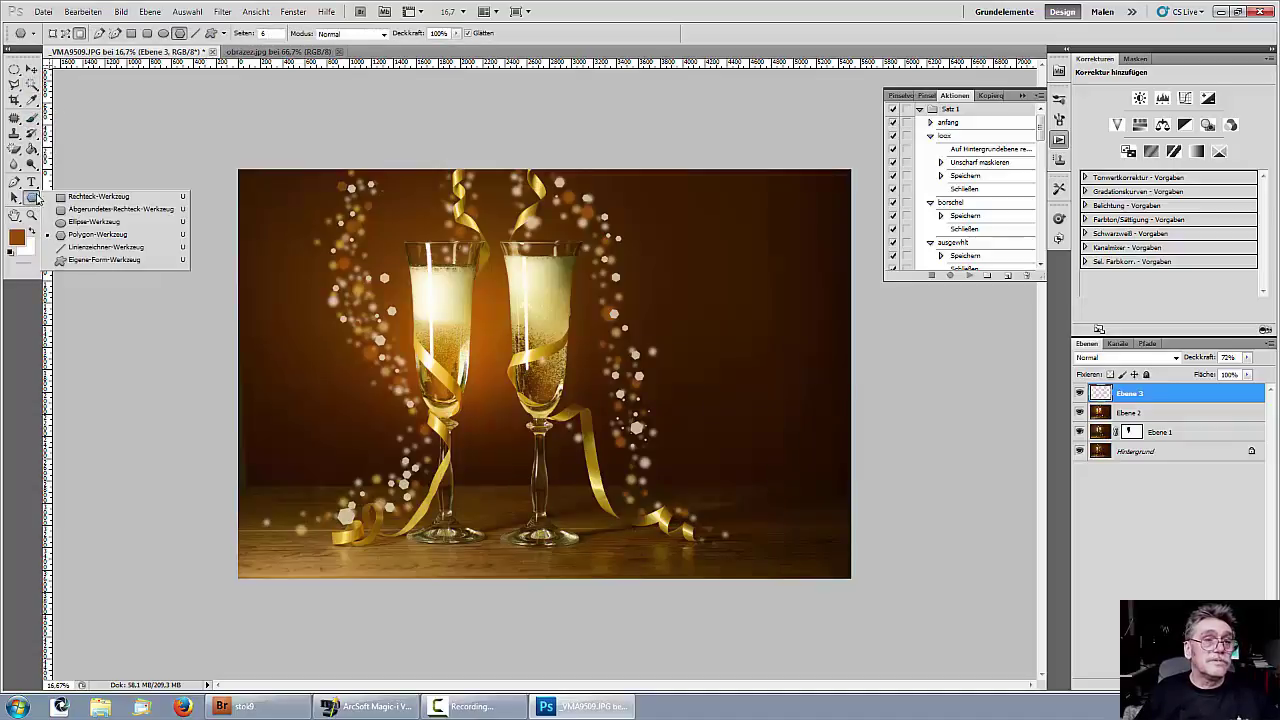
{"action": "left_click_drag", "start_coordinate": [75, 260], "coordinate": [75, 260]}
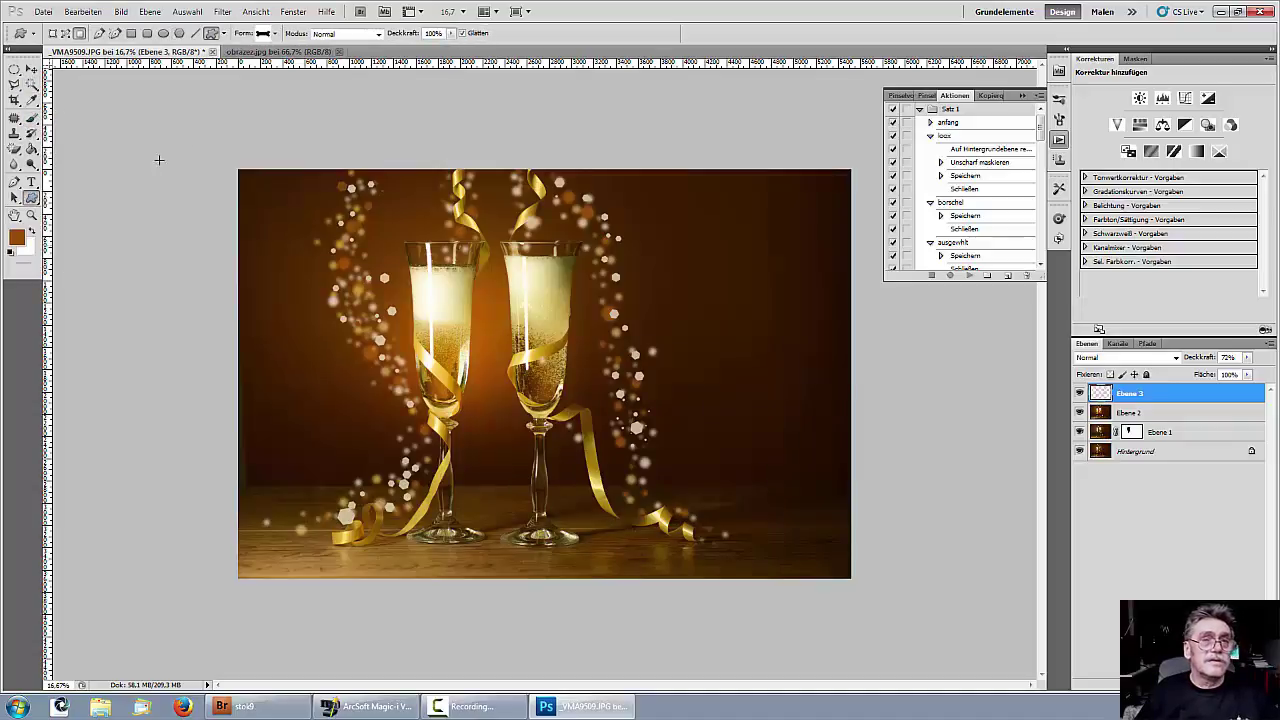
{"action": "left_click", "coordinate": [275, 33]}
{"action": "left_click", "coordinate": [321, 133]}
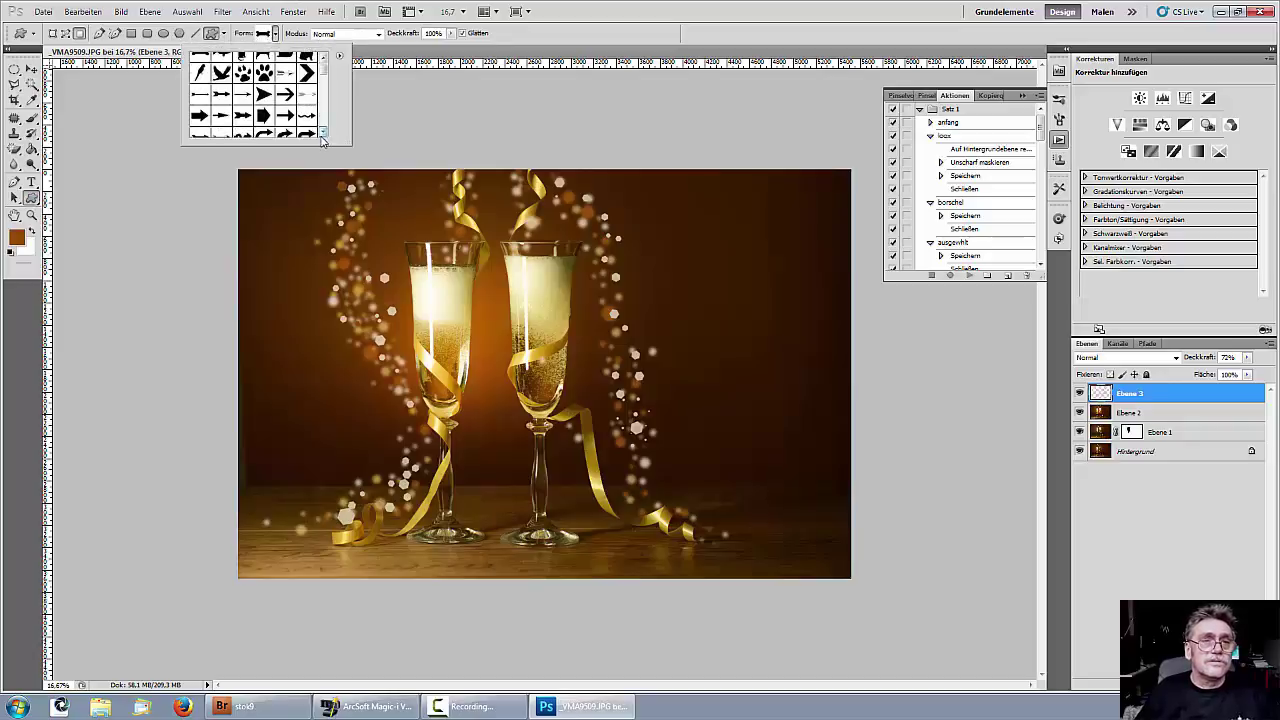
{"action": "left_click", "coordinate": [321, 133]}
{"action": "left_click", "coordinate": [321, 133]}
{"action": "left_click", "coordinate": [321, 133]}
{"action": "left_click", "coordinate": [321, 133]}
{"action": "left_click", "coordinate": [321, 133]}
{"action": "left_click", "coordinate": [321, 133]}
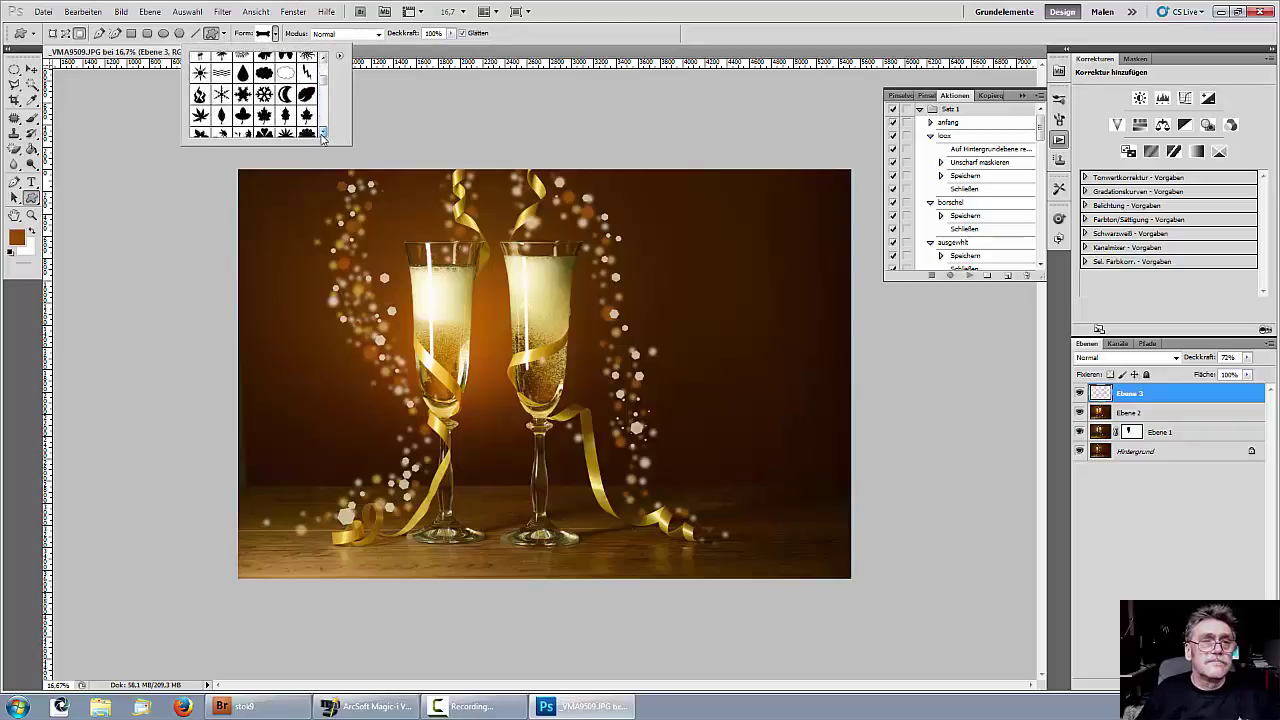
{"action": "left_click", "coordinate": [321, 133]}
{"action": "left_click", "coordinate": [321, 133]}
{"action": "left_click", "coordinate": [321, 133]}
{"action": "left_click", "coordinate": [321, 133]}
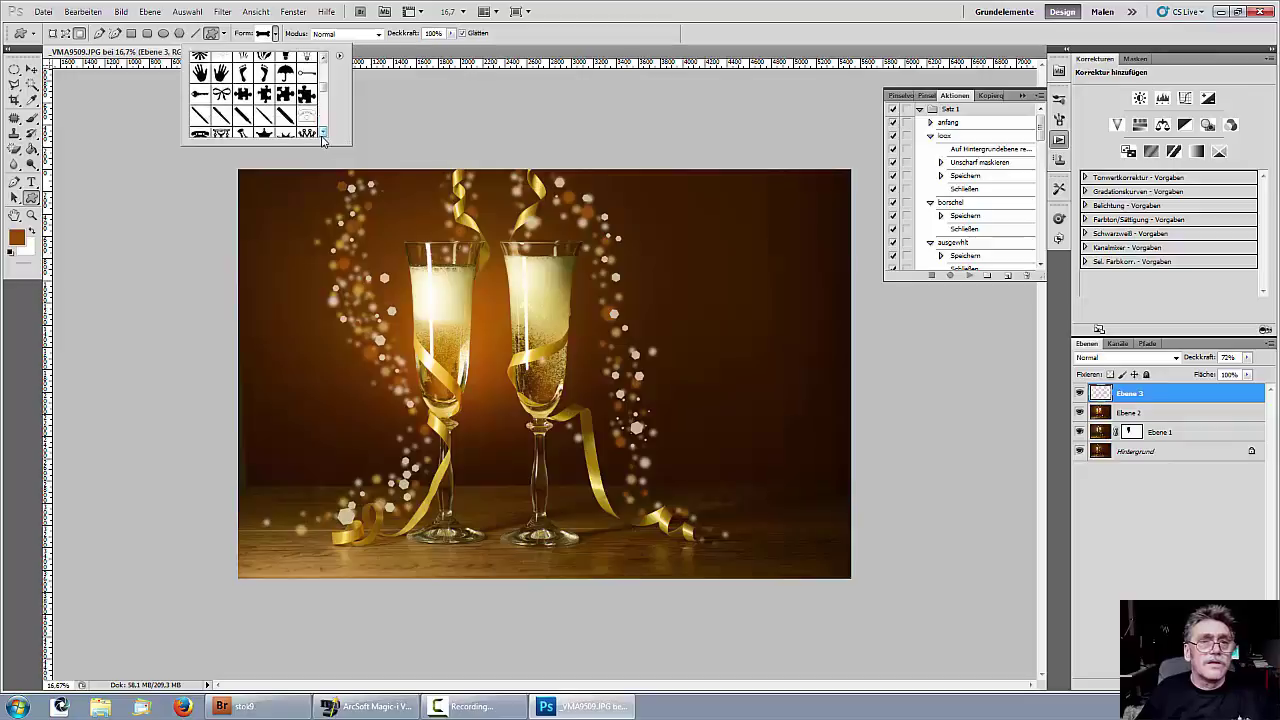
{"action": "left_click", "coordinate": [321, 133]}
{"action": "left_click", "coordinate": [321, 133]}
{"action": "left_click", "coordinate": [321, 133]}
{"action": "left_click", "coordinate": [321, 133]}
{"action": "left_click", "coordinate": [321, 133]}
{"action": "left_click", "coordinate": [321, 133]}
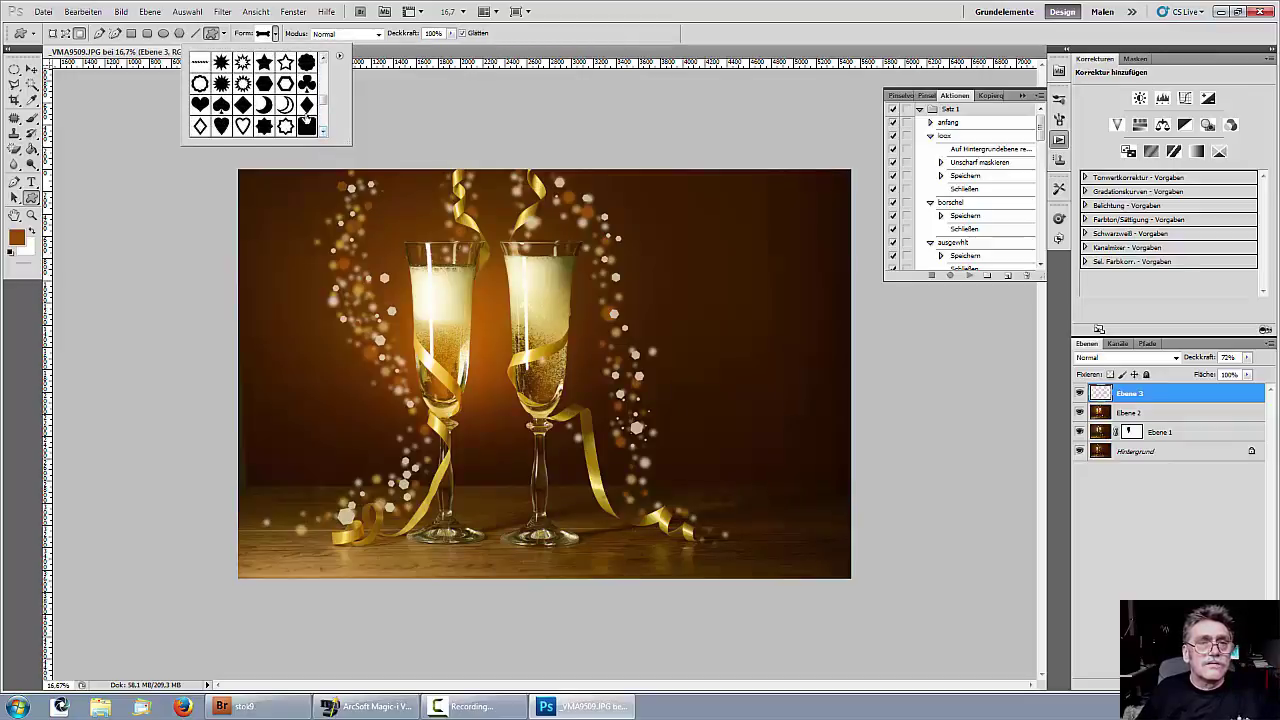
{"action": "left_click", "coordinate": [323, 132]}
{"action": "left_click", "coordinate": [323, 132]}
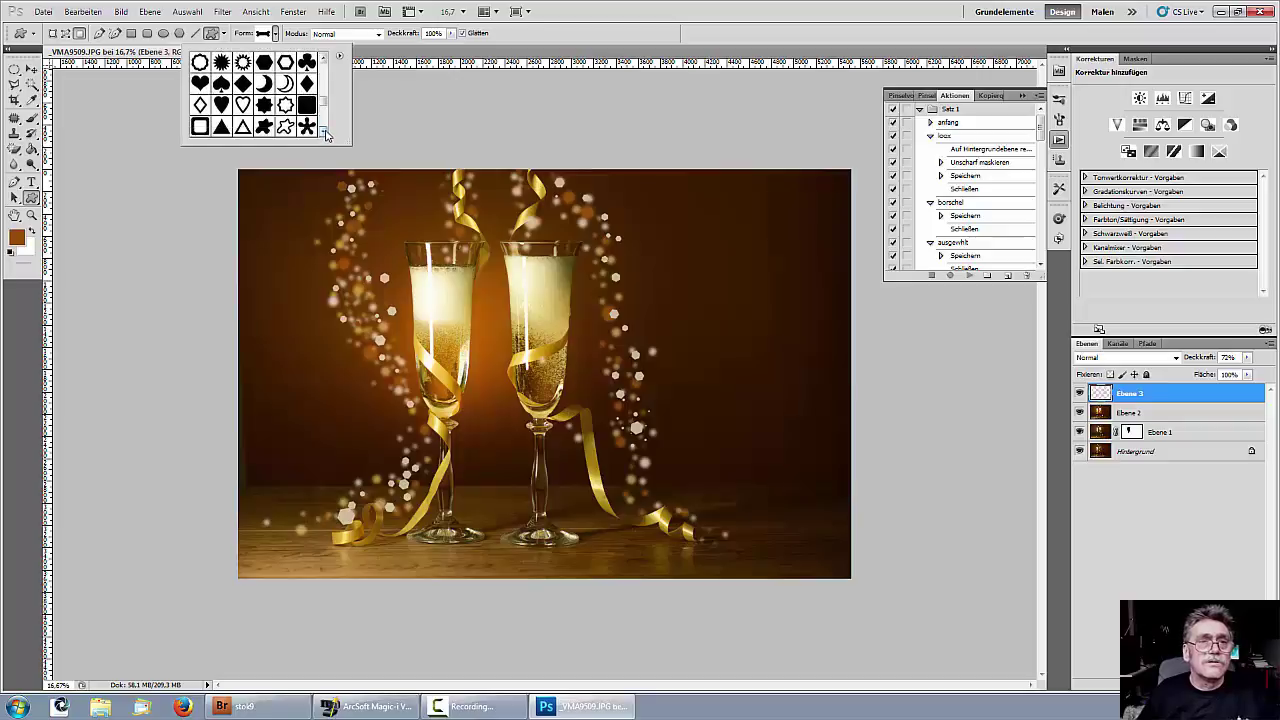
{"action": "left_click", "coordinate": [323, 132]}
{"action": "left_click", "coordinate": [323, 132]}
{"action": "left_click", "coordinate": [323, 132]}
{"action": "left_click", "coordinate": [323, 133]}
{"action": "left_click", "coordinate": [323, 133]}
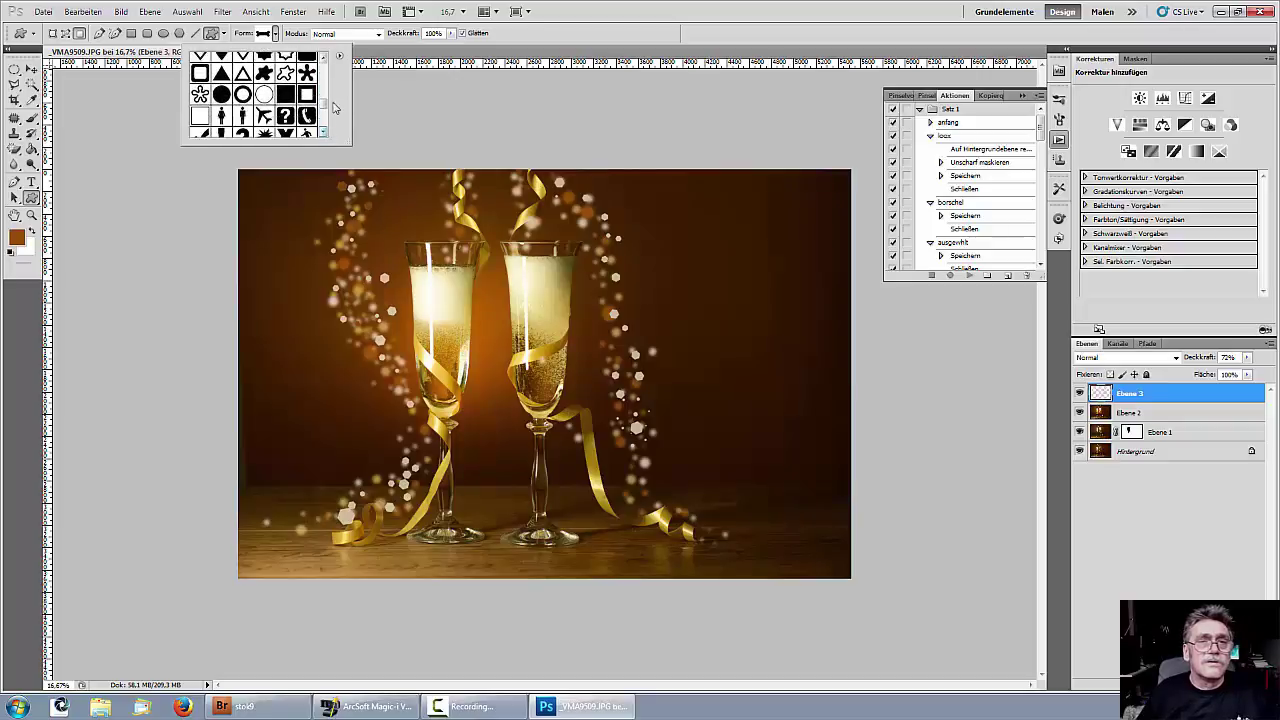
{"action": "left_click", "coordinate": [324, 100]}
{"action": "left_click", "coordinate": [324, 100]}
{"action": "left_click", "coordinate": [324, 100]}
{"action": "left_click", "coordinate": [324, 100]}
{"action": "left_click", "coordinate": [324, 100]}
{"action": "left_click", "coordinate": [324, 100]}
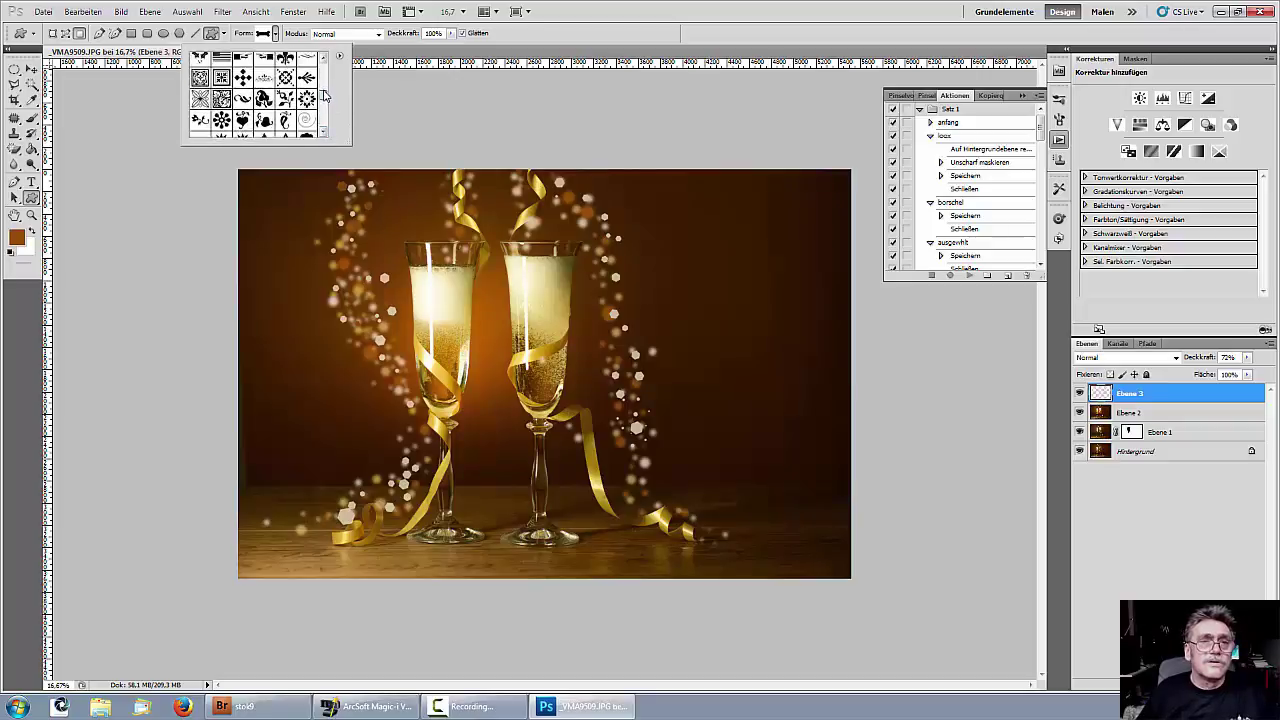
{"action": "left_click", "coordinate": [324, 100]}
{"action": "left_click", "coordinate": [324, 100]}
{"action": "left_click", "coordinate": [324, 100]}
{"action": "left_click", "coordinate": [264, 81]}
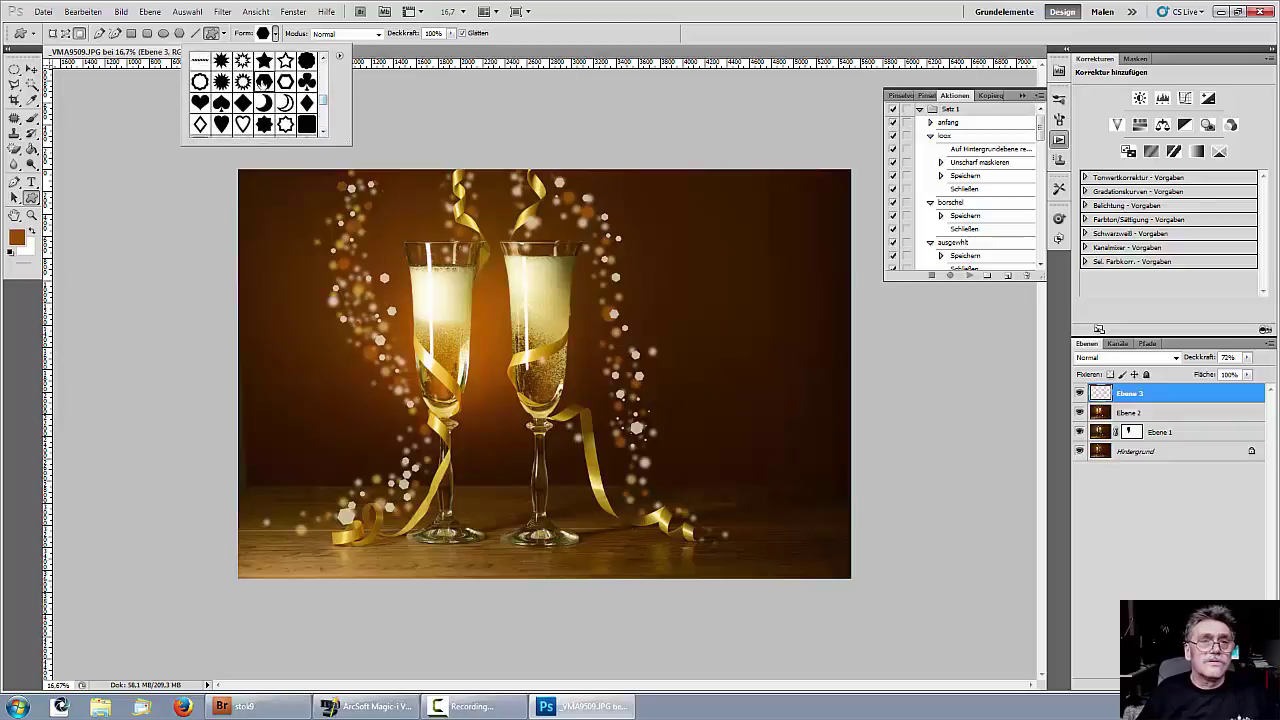
{"action": "left_click", "coordinate": [585, 331]}
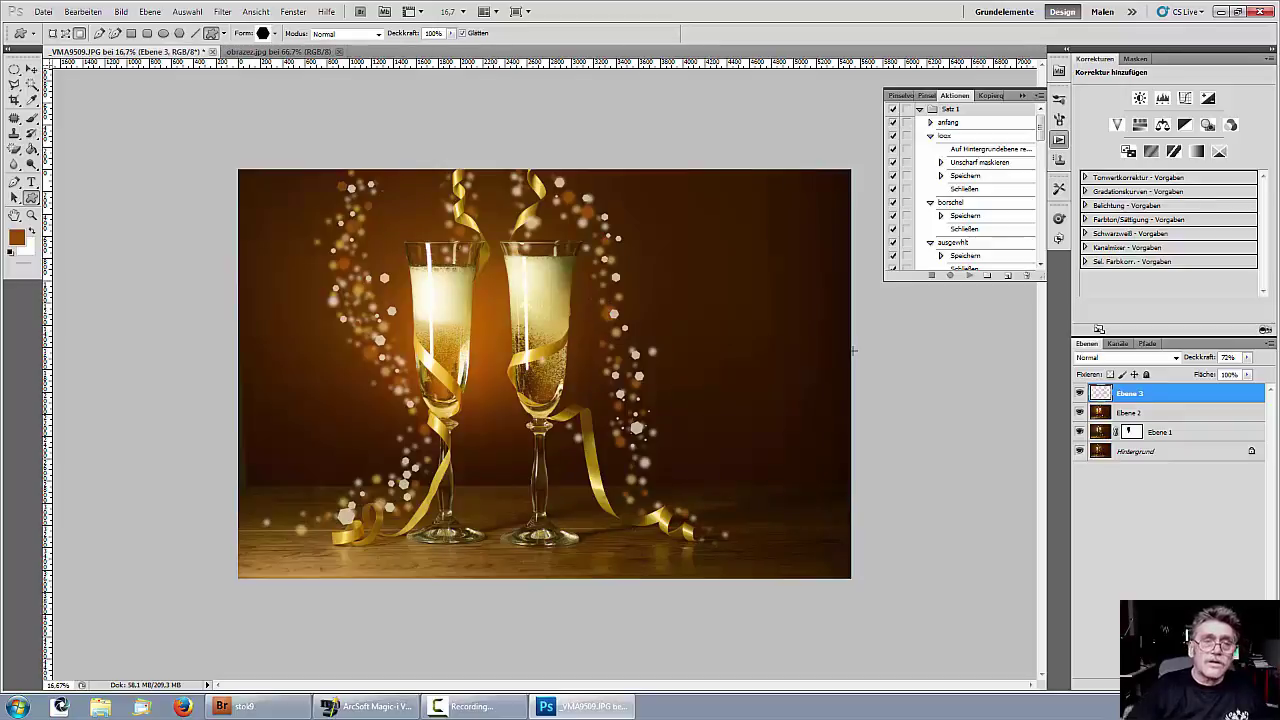
Switch to the Brush tool with a soft 14 px tip and make white the foreground colour.
{"action": "left_click", "coordinate": [31, 117]}
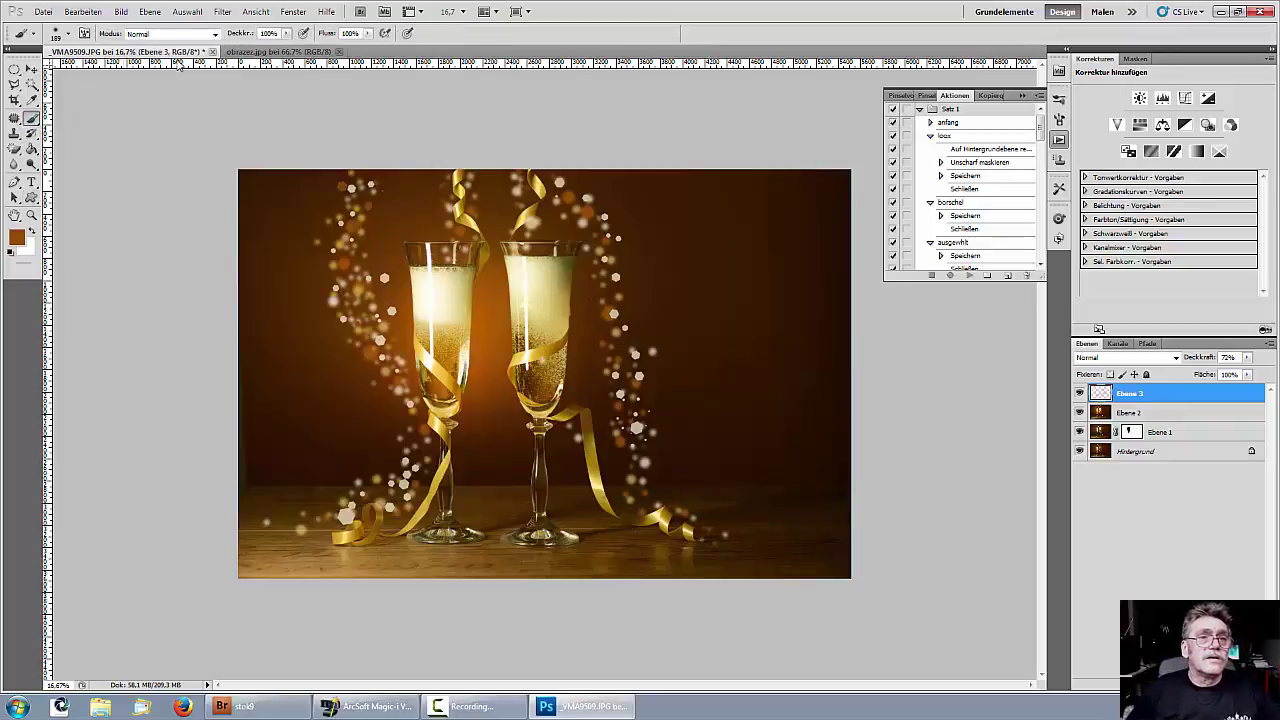
{"action": "right_click", "coordinate": [627, 231]}
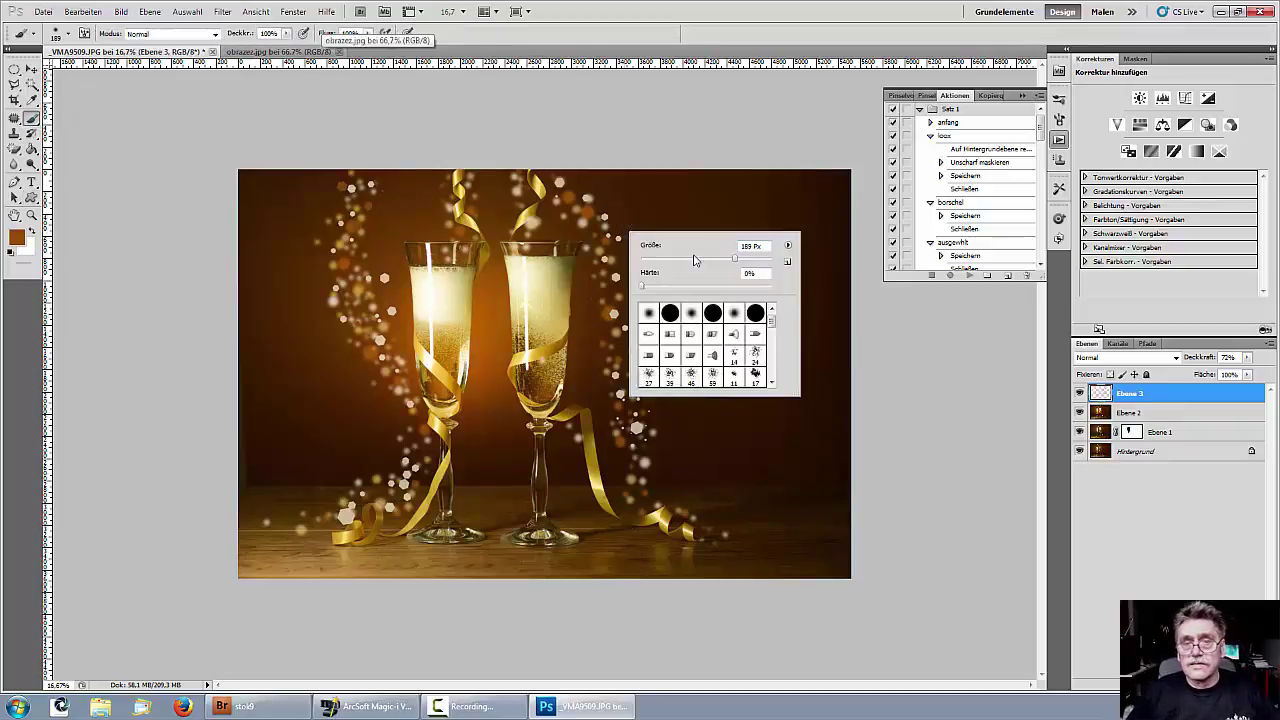
{"action": "left_click_drag", "start_coordinate": [731, 261], "coordinate": [655, 262]}
{"action": "left_click", "coordinate": [620, 267]}
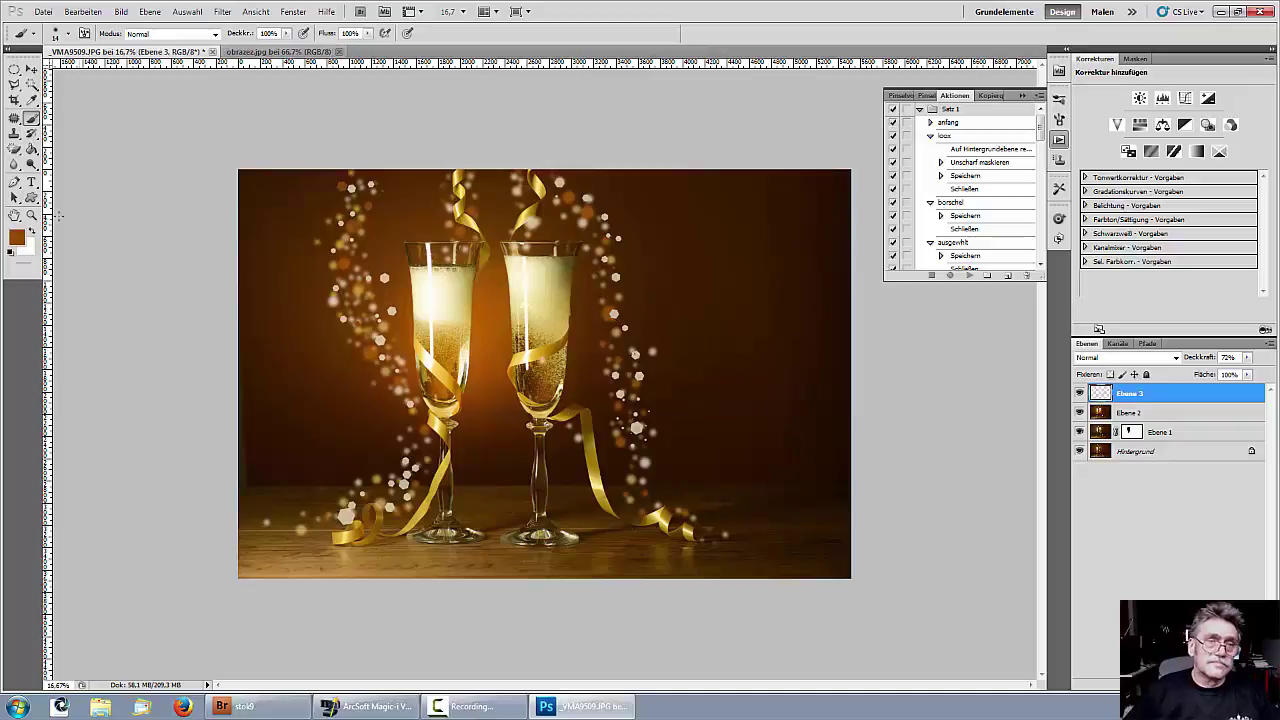
{"action": "left_click", "coordinate": [30, 231]}
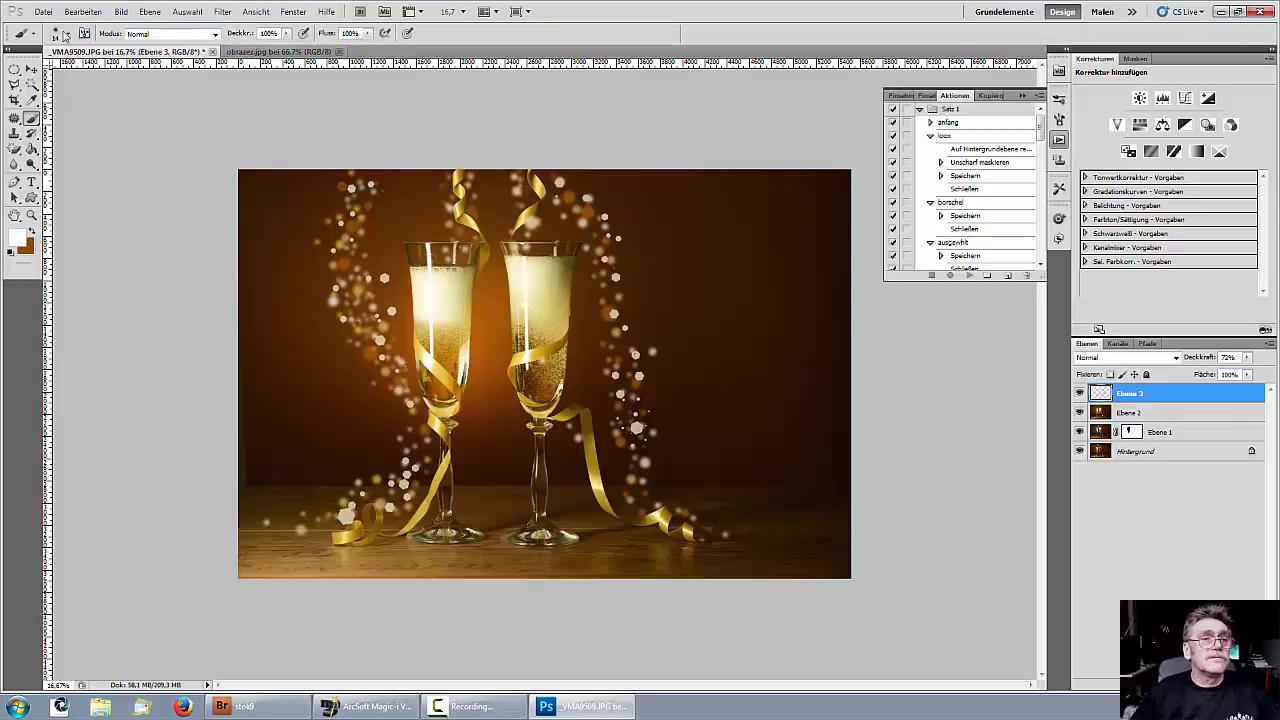
Enlarge the soft brush to 20 px and on to 32 px, and return to the Custom Shape tool.
{"action": "right_click", "coordinate": [447, 239]}
{"action": "left_click_drag", "start_coordinate": [463, 267], "coordinate": [470, 267]}
{"action": "key", "text": "Return"}
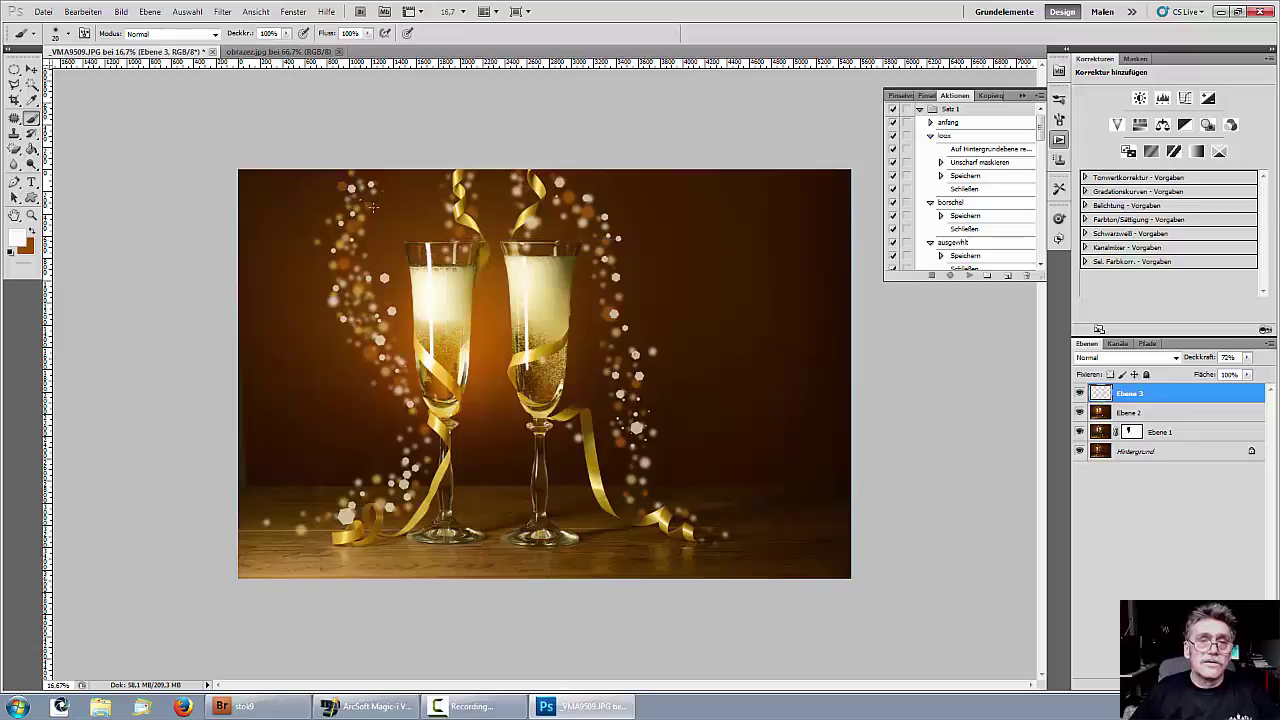
{"action": "right_click", "coordinate": [437, 198]}
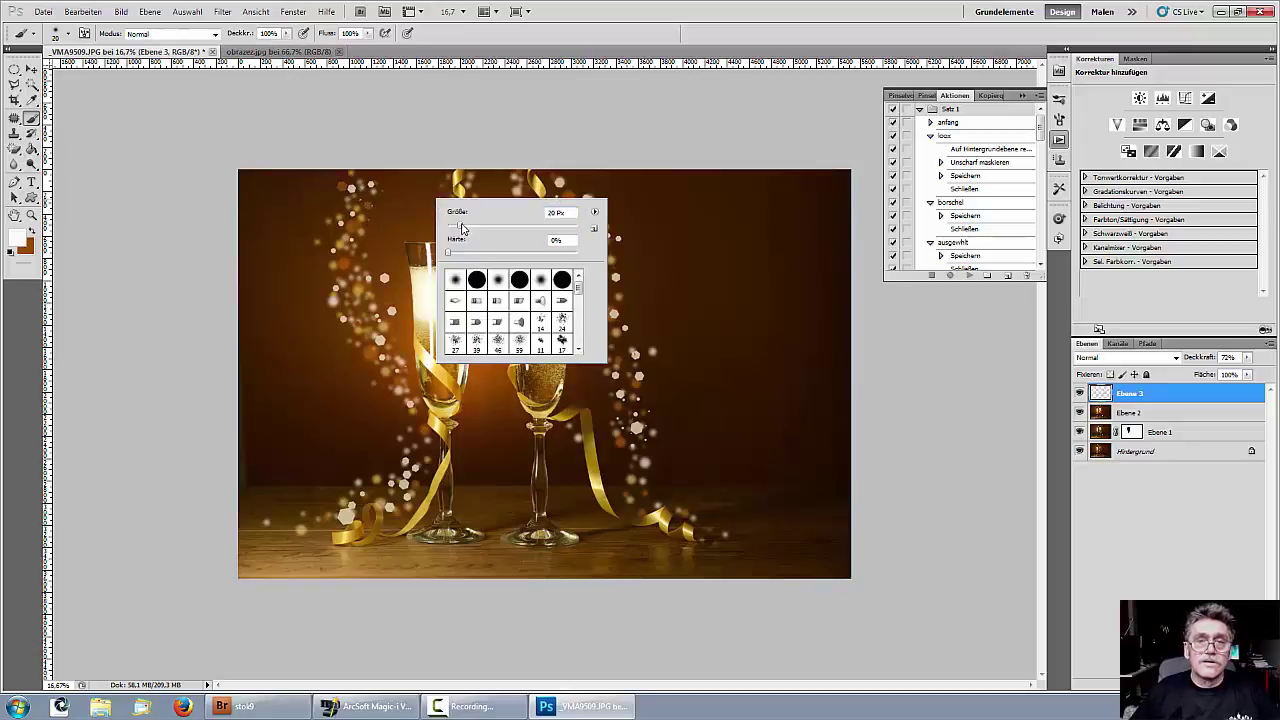
{"action": "left_click_drag", "start_coordinate": [462, 226], "coordinate": [467, 226]}
{"action": "key", "text": "Return"}
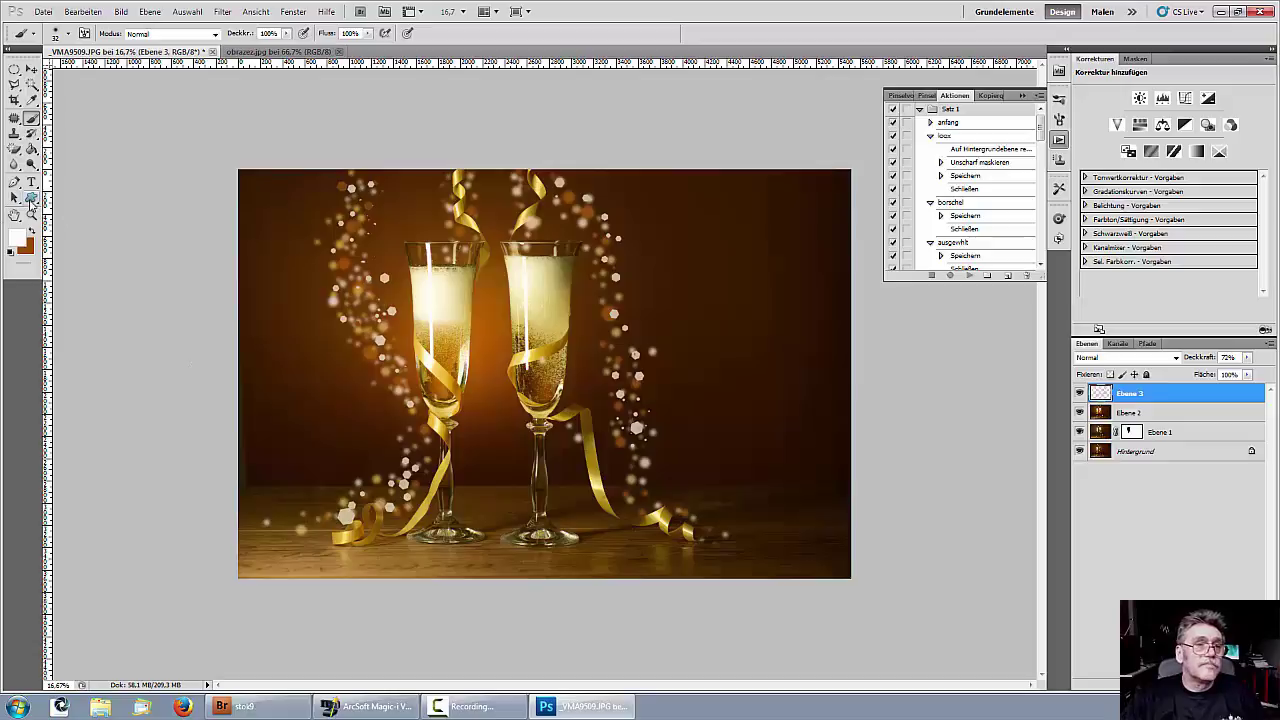
{"action": "left_click", "coordinate": [31, 197]}
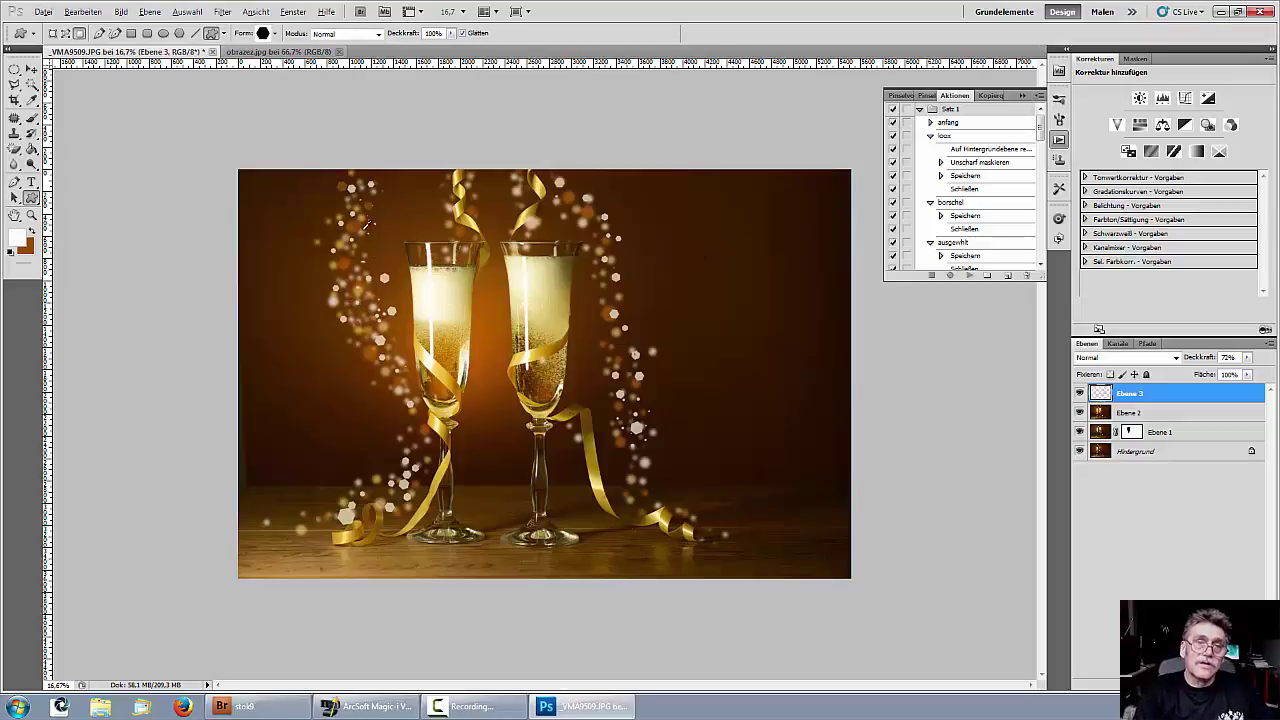
{"action": "key", "text": "alt"}
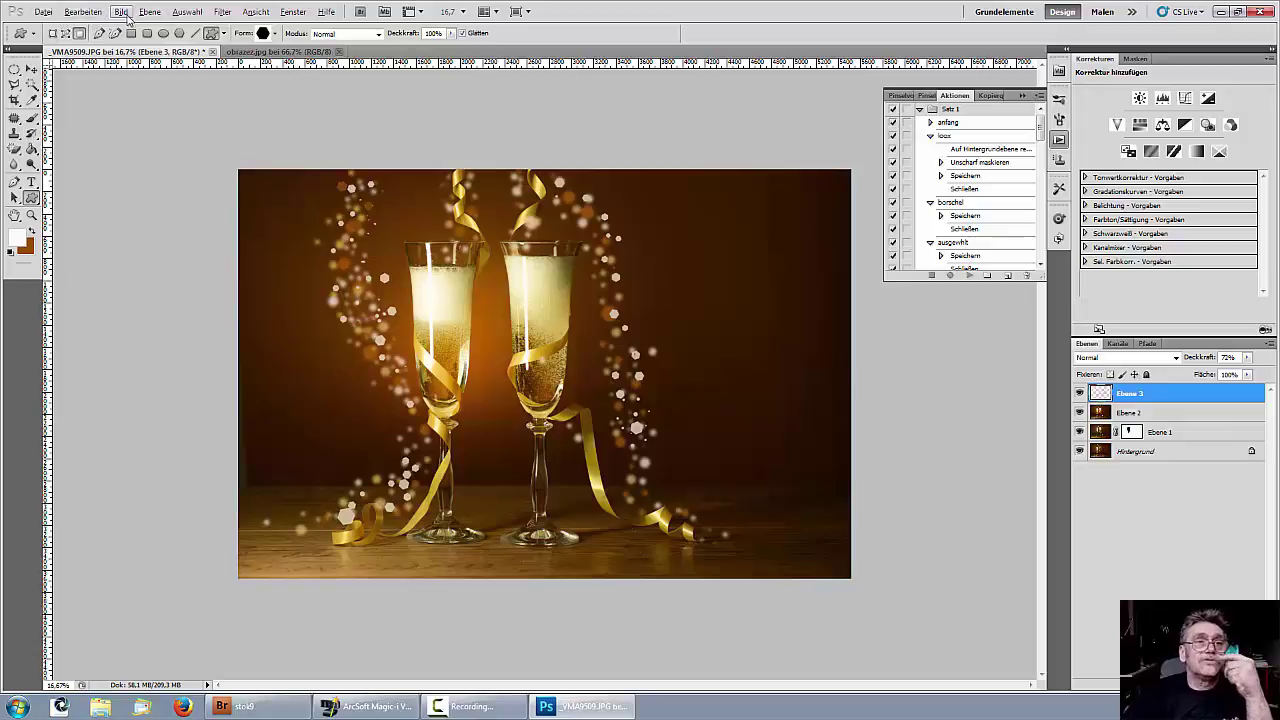
Open the star image stern from the Kunde folder on drive DATEN (D:).
{"action": "left_click", "coordinate": [43, 12]}
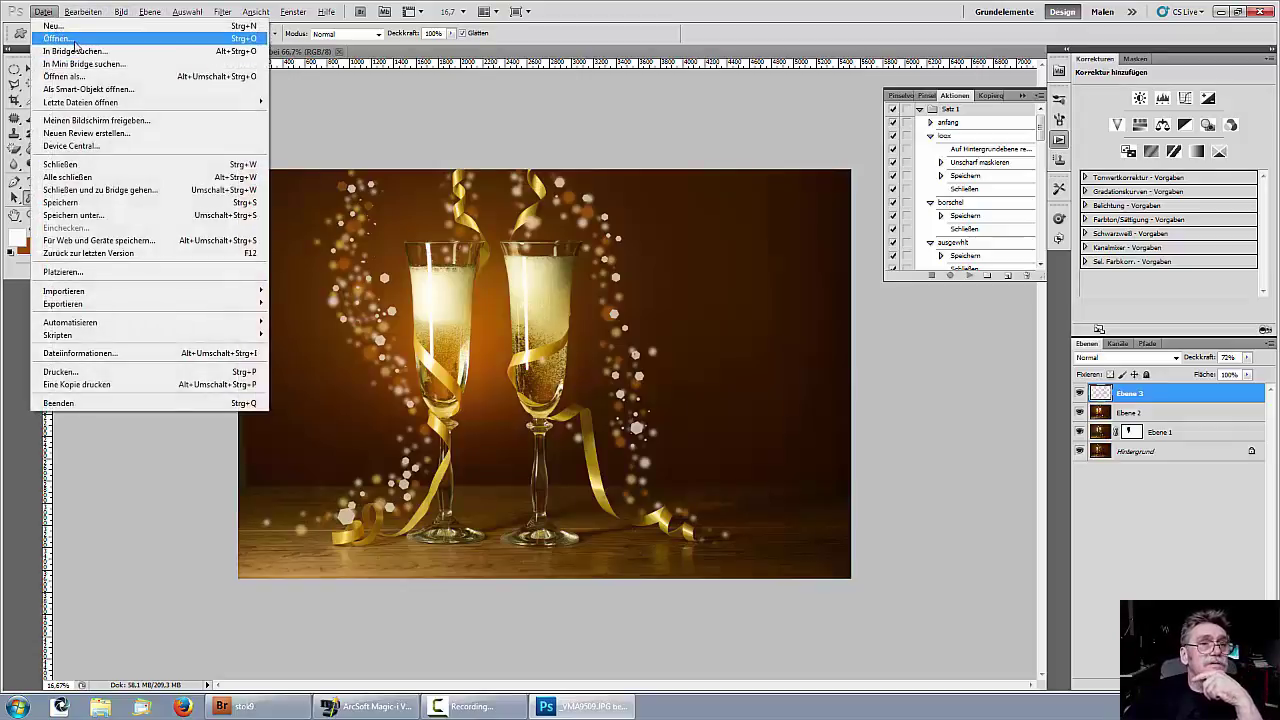
{"action": "left_click", "coordinate": [73, 39]}
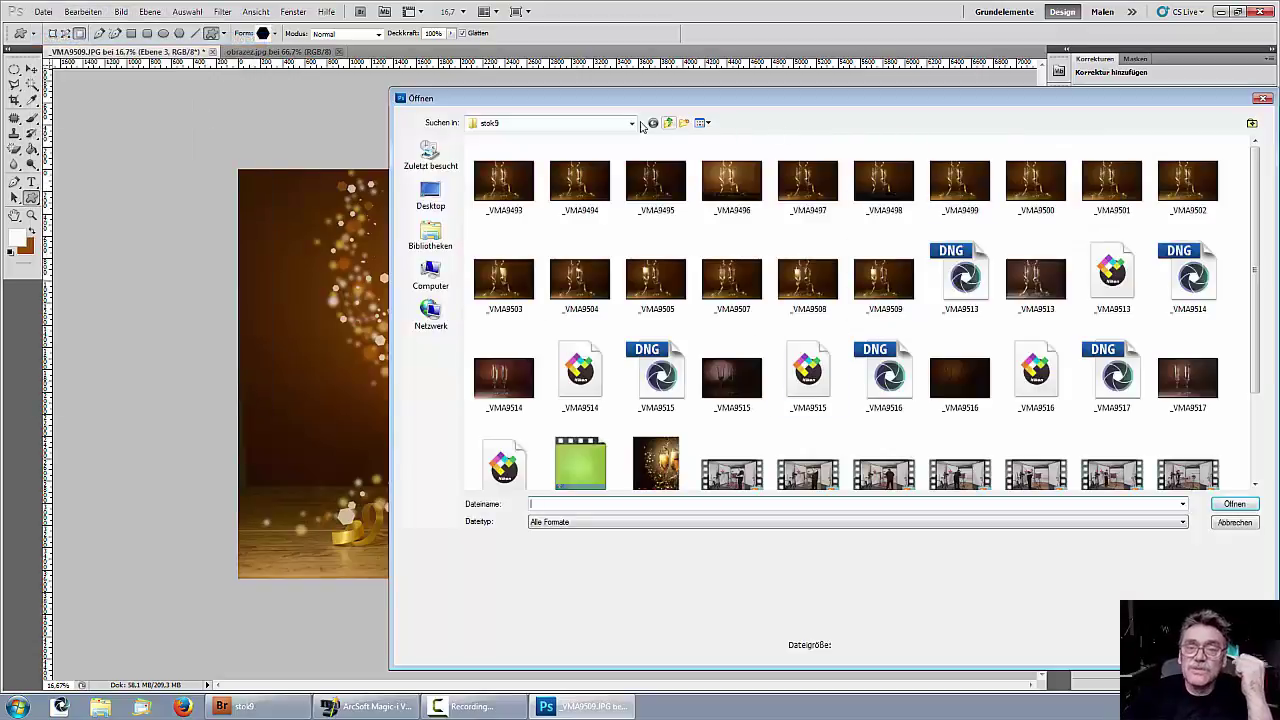
{"action": "left_click", "coordinate": [667, 125]}
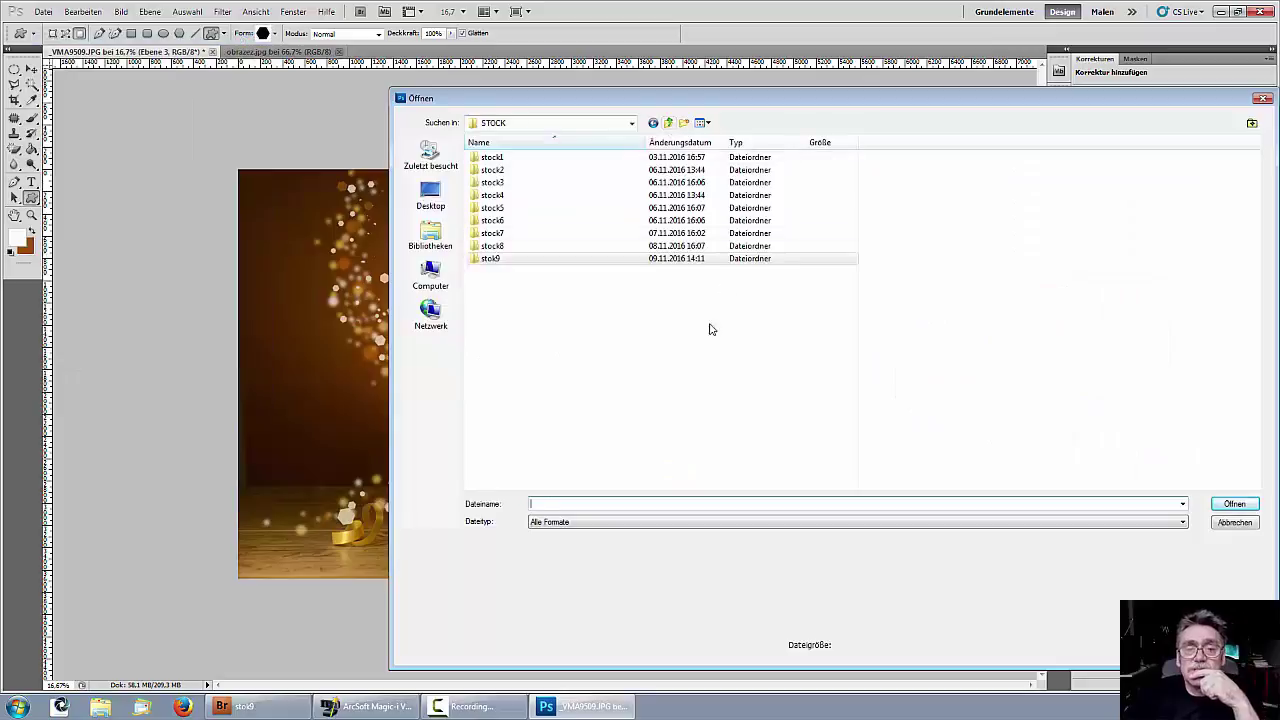
{"action": "left_click", "coordinate": [667, 125]}
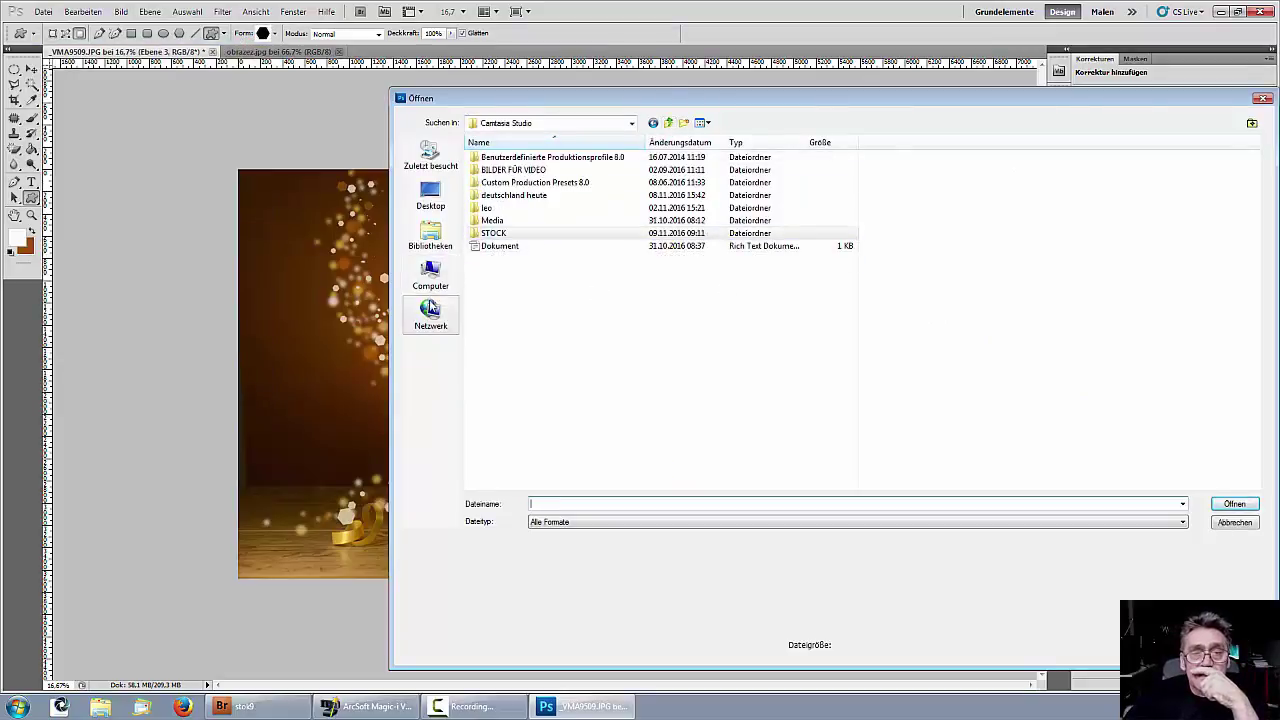
{"action": "left_click", "coordinate": [434, 280]}
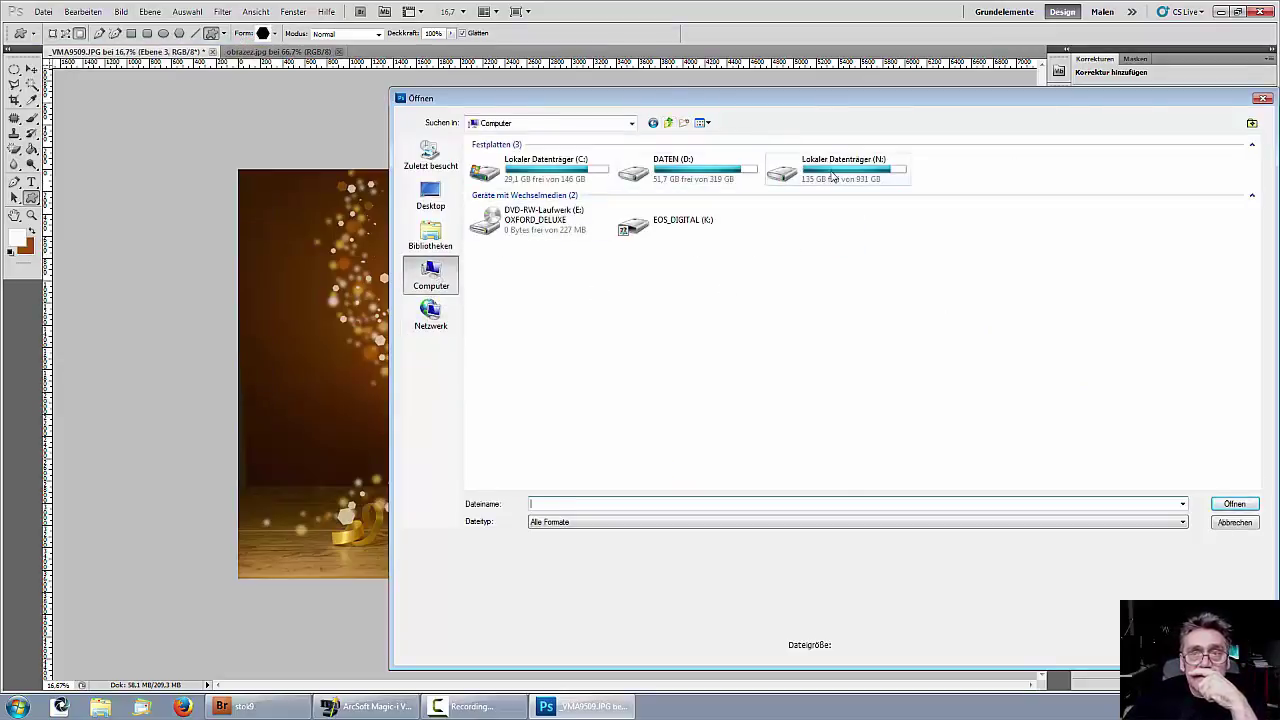
{"action": "double_click", "coordinate": [783, 172]}
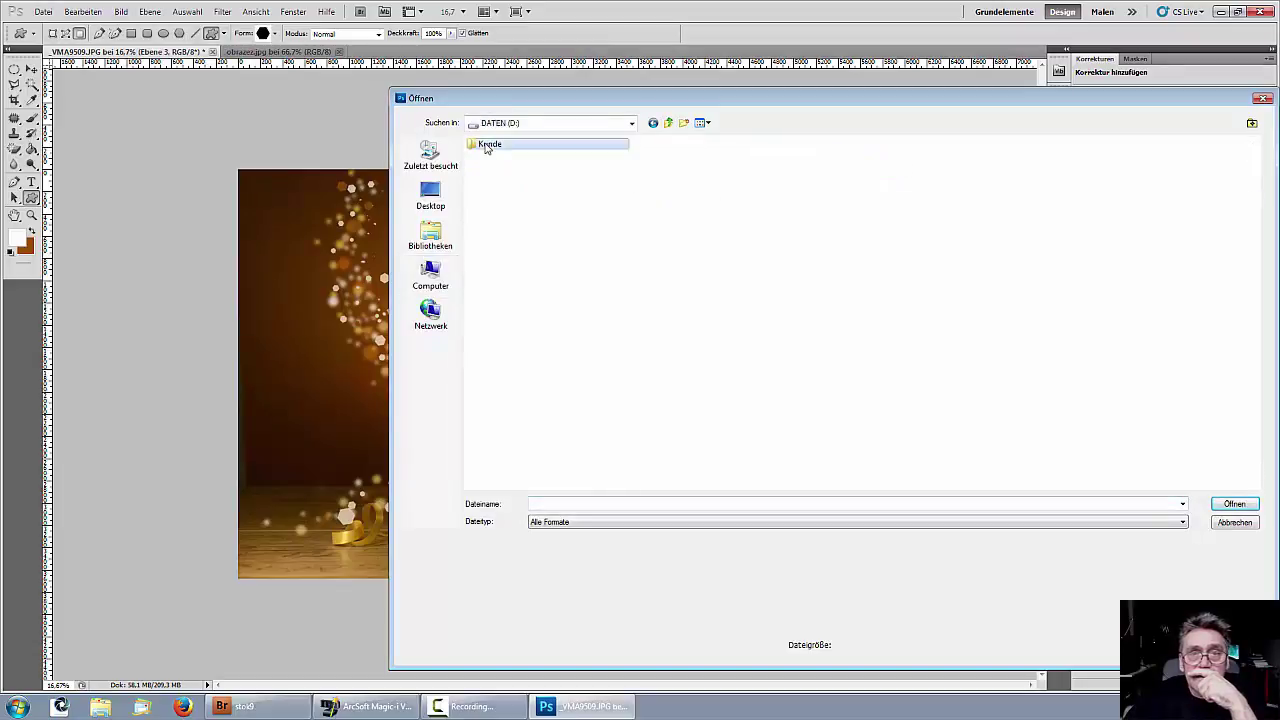
{"action": "double_click", "coordinate": [488, 155]}
{"action": "scroll", "coordinate": [494, 462], "scroll_direction": "down", "scroll_amount": 2}
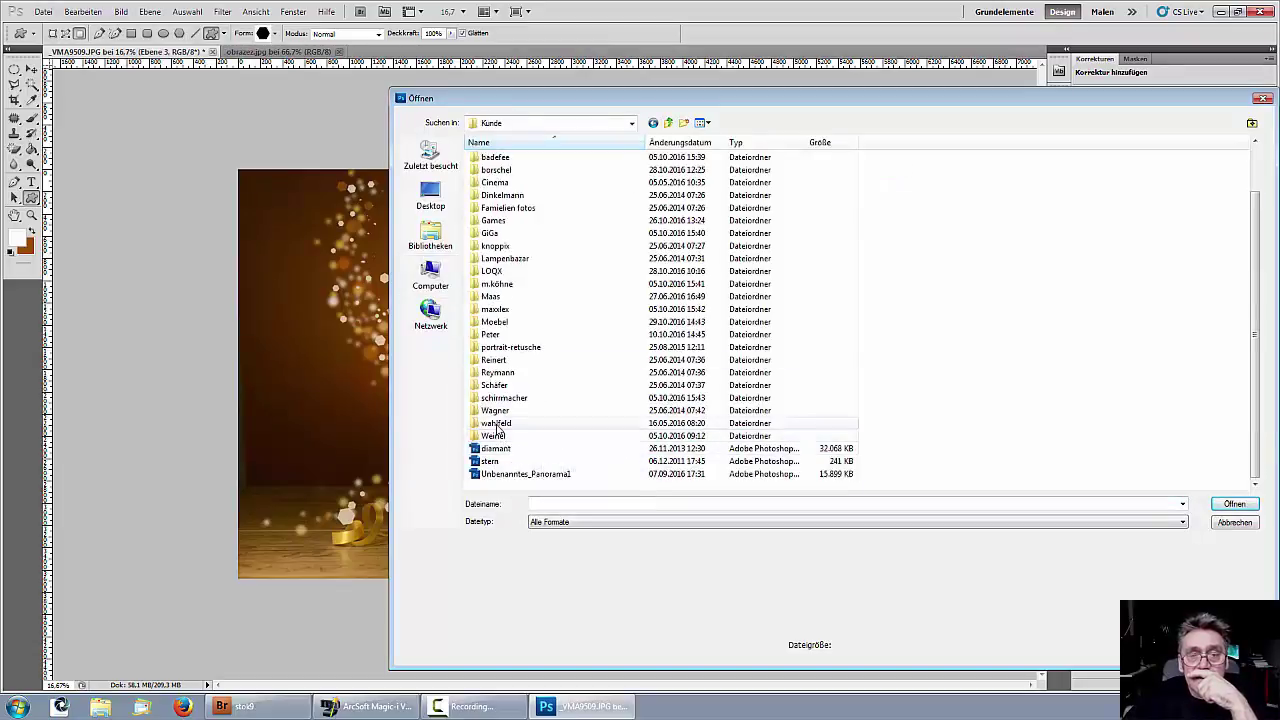
{"action": "left_click", "coordinate": [489, 461]}
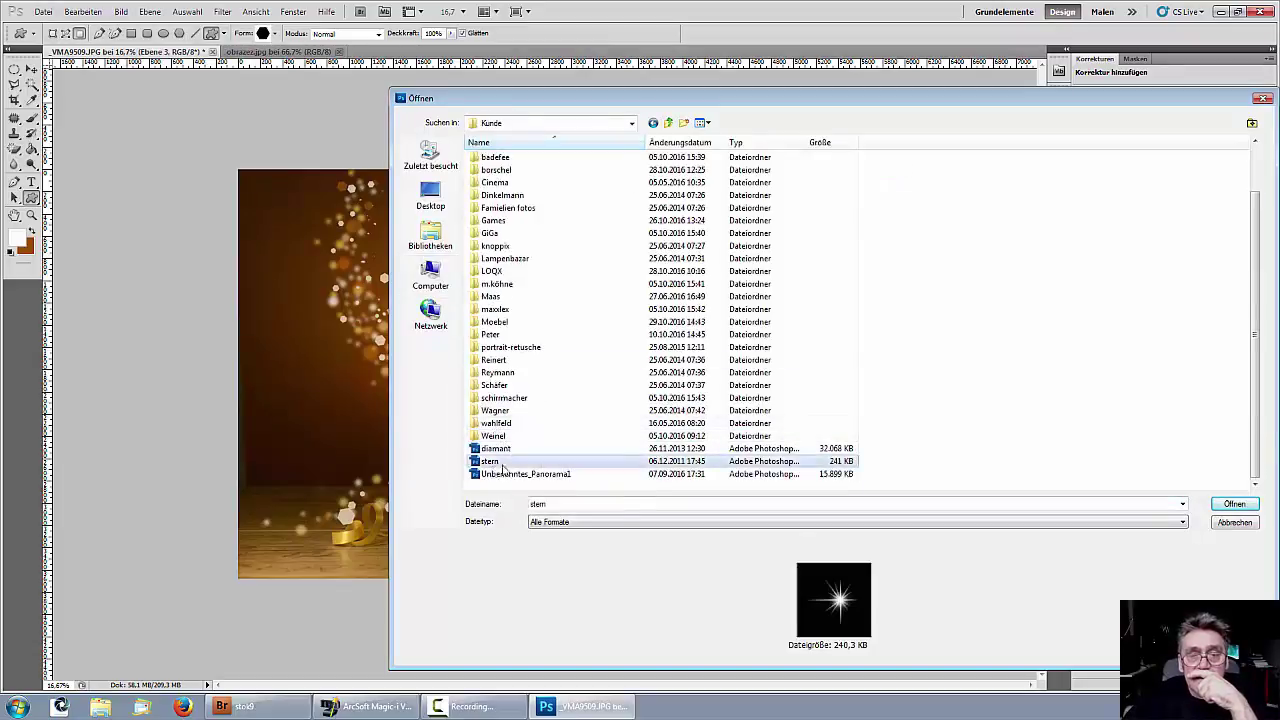
{"action": "left_click", "coordinate": [1236, 507]}
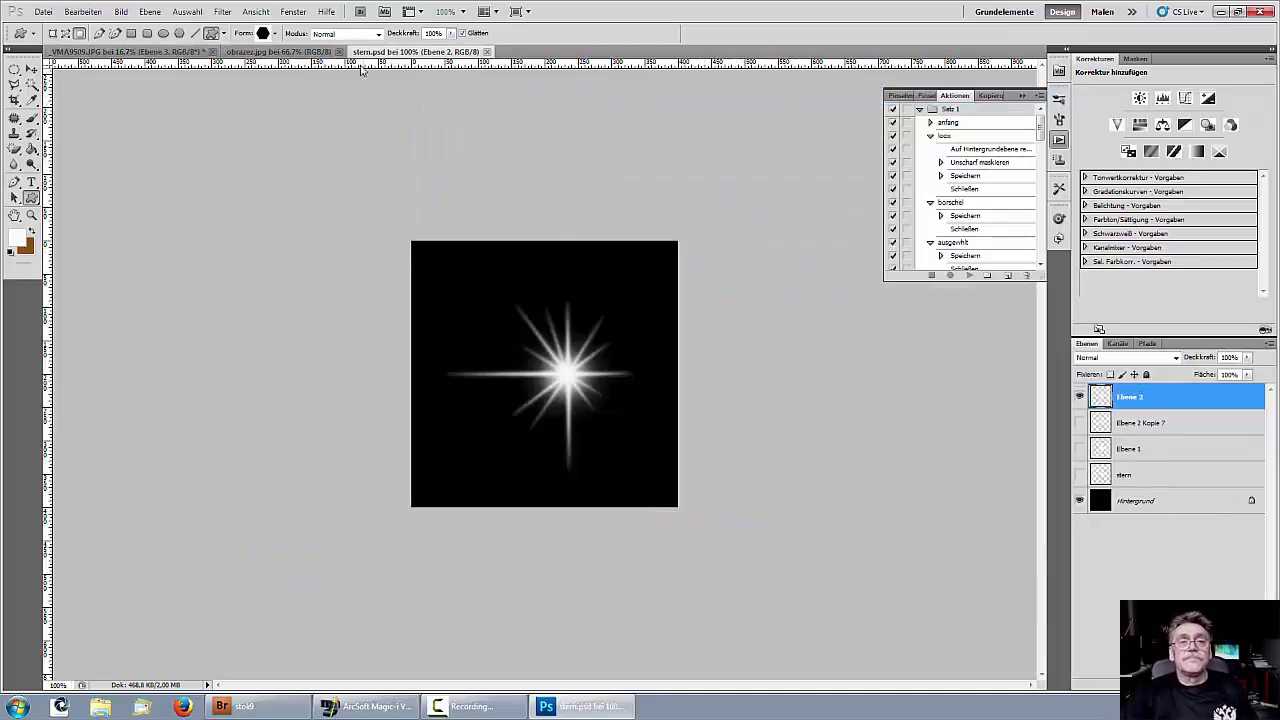
Float the stern.psd document, copy its star into the glasses photo with the Move tool, and minimize the star document.
{"action": "left_click_drag", "start_coordinate": [389, 54], "coordinate": [390, 197]}
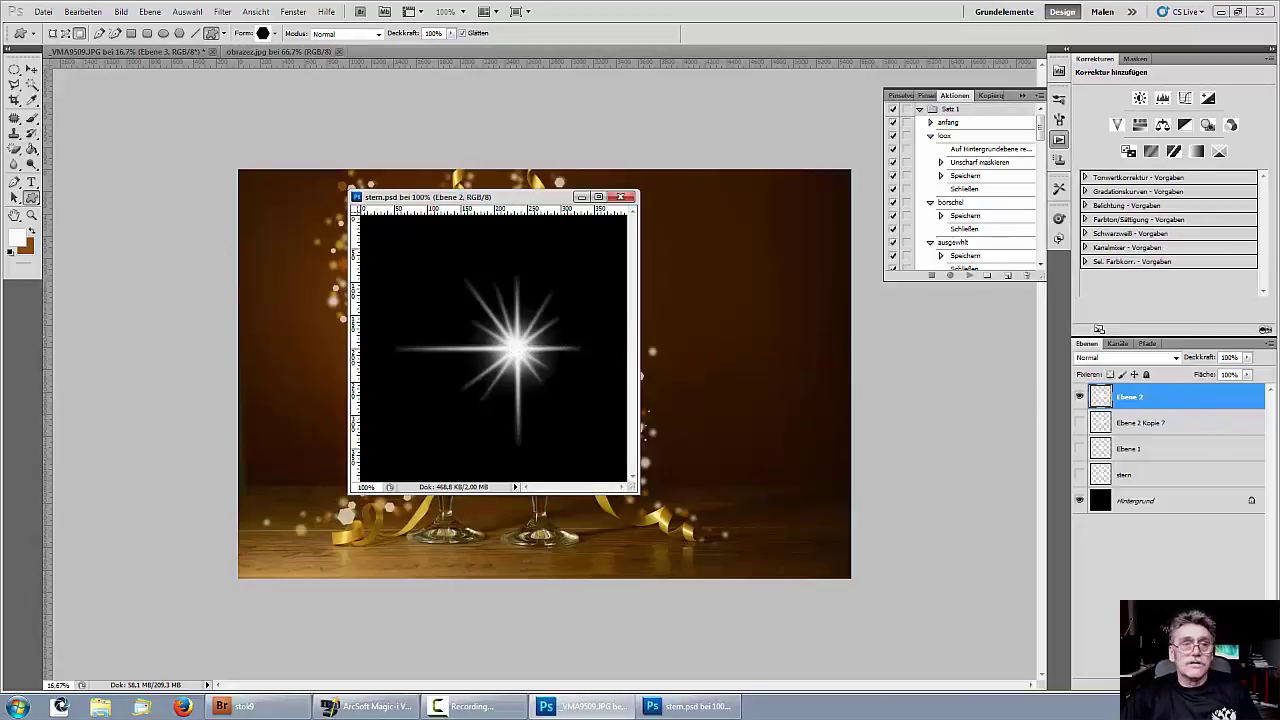
{"action": "left_click", "coordinate": [31, 69]}
{"action": "left_click_drag", "start_coordinate": [500, 344], "coordinate": [687, 352]}
{"action": "left_click", "coordinate": [591, 198]}
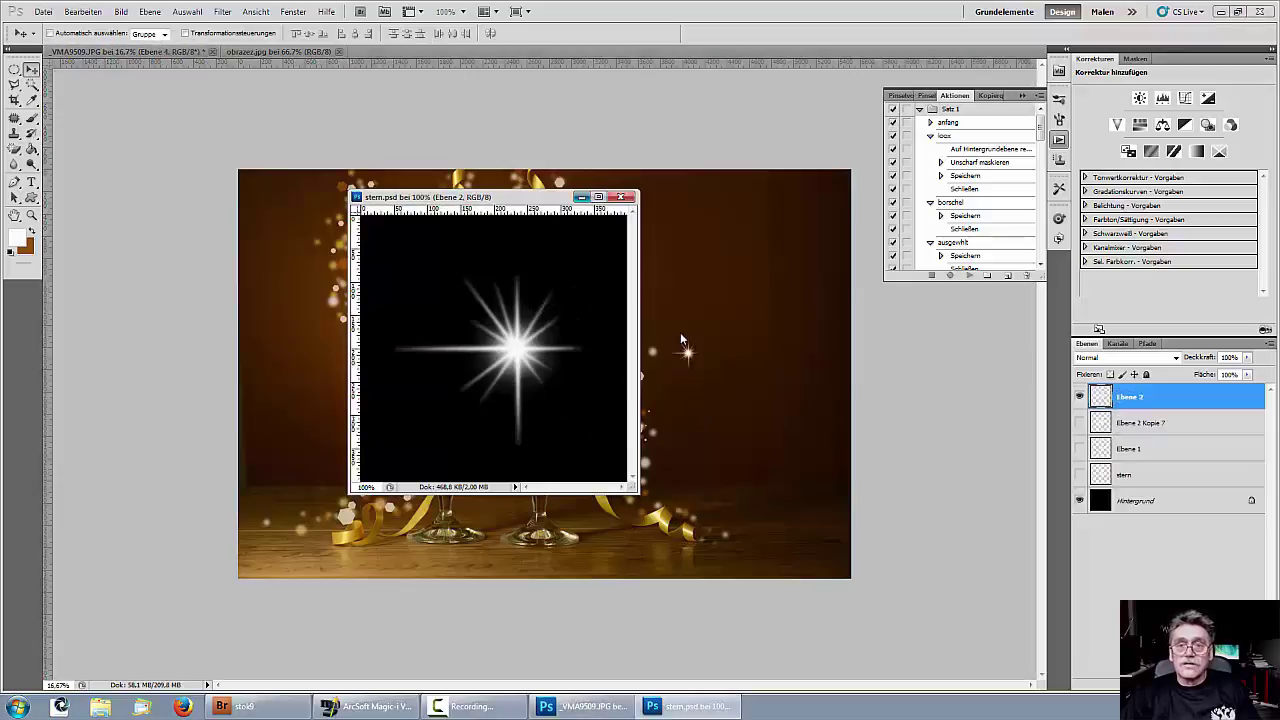
Duplicate the star onto the stem tops of the left and right glasses, and scale the right copy down proportionally.
{"action": "left_click_drag", "start_coordinate": [520, 255], "coordinate": [429, 415]}
{"action": "left_click_drag", "start_coordinate": [484, 464], "coordinate": [551, 428]}
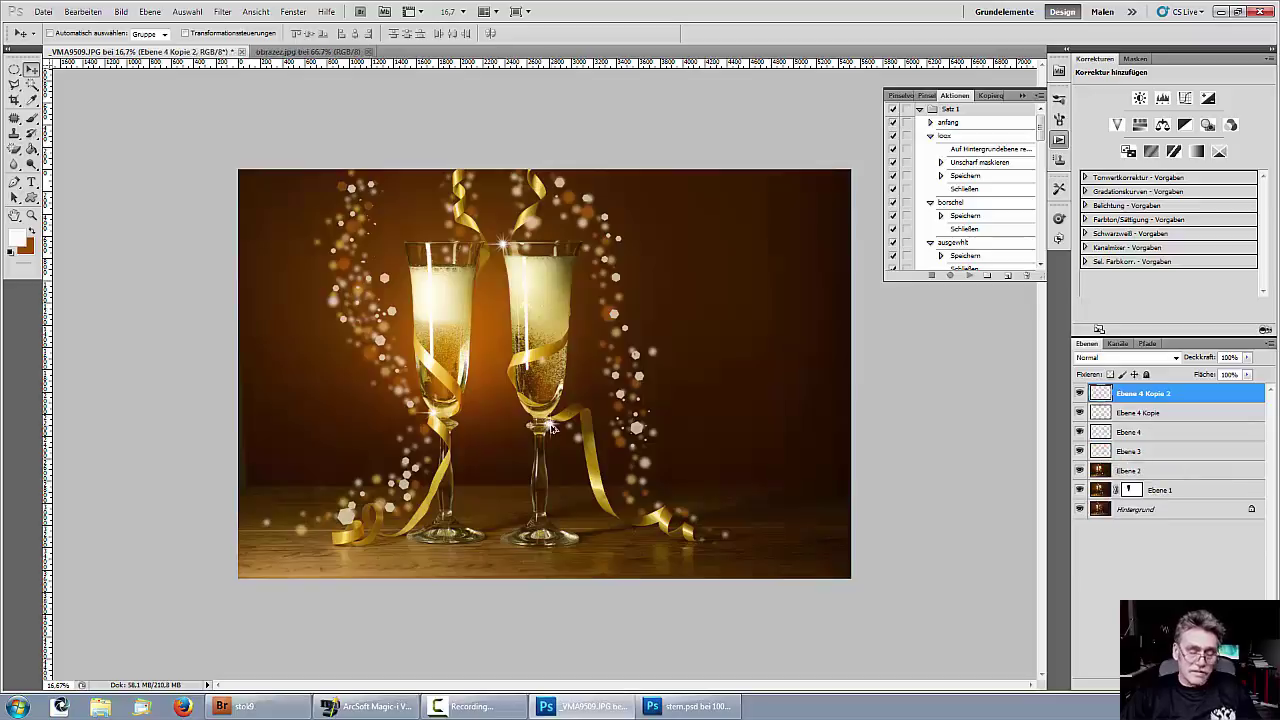
{"action": "key", "text": "ctrl+t"}
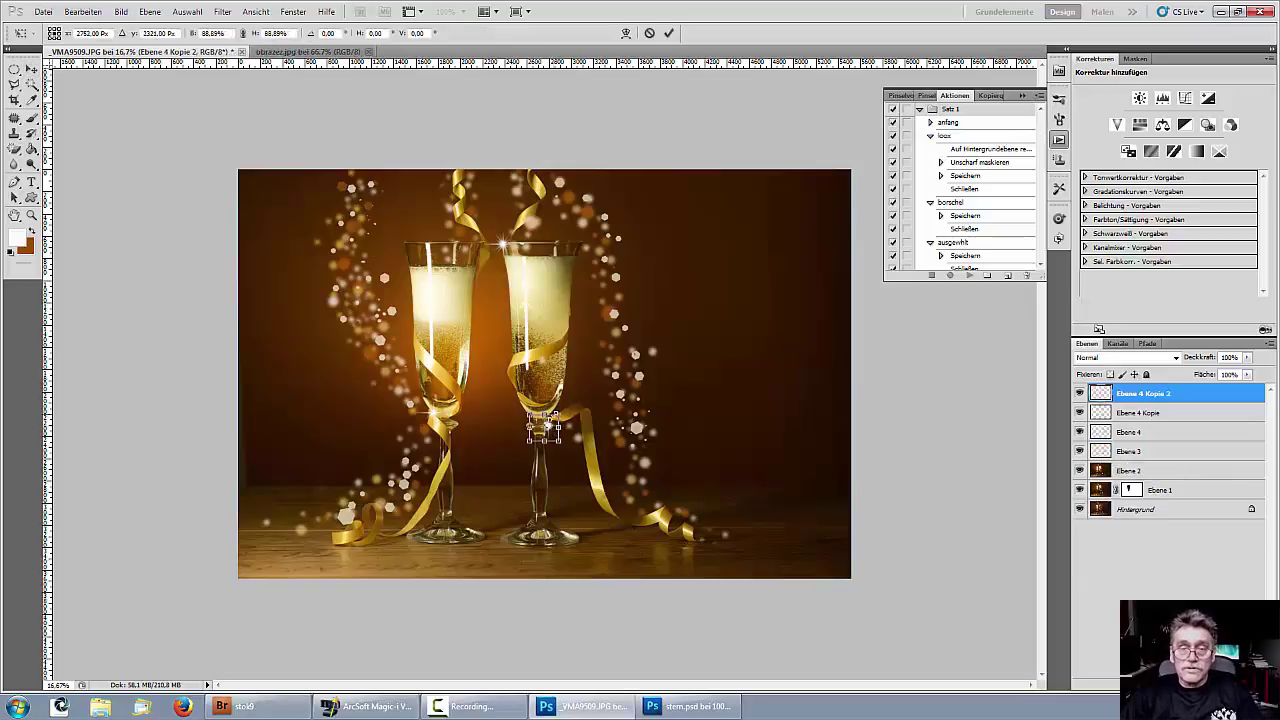
{"action": "key", "text": "Return"}
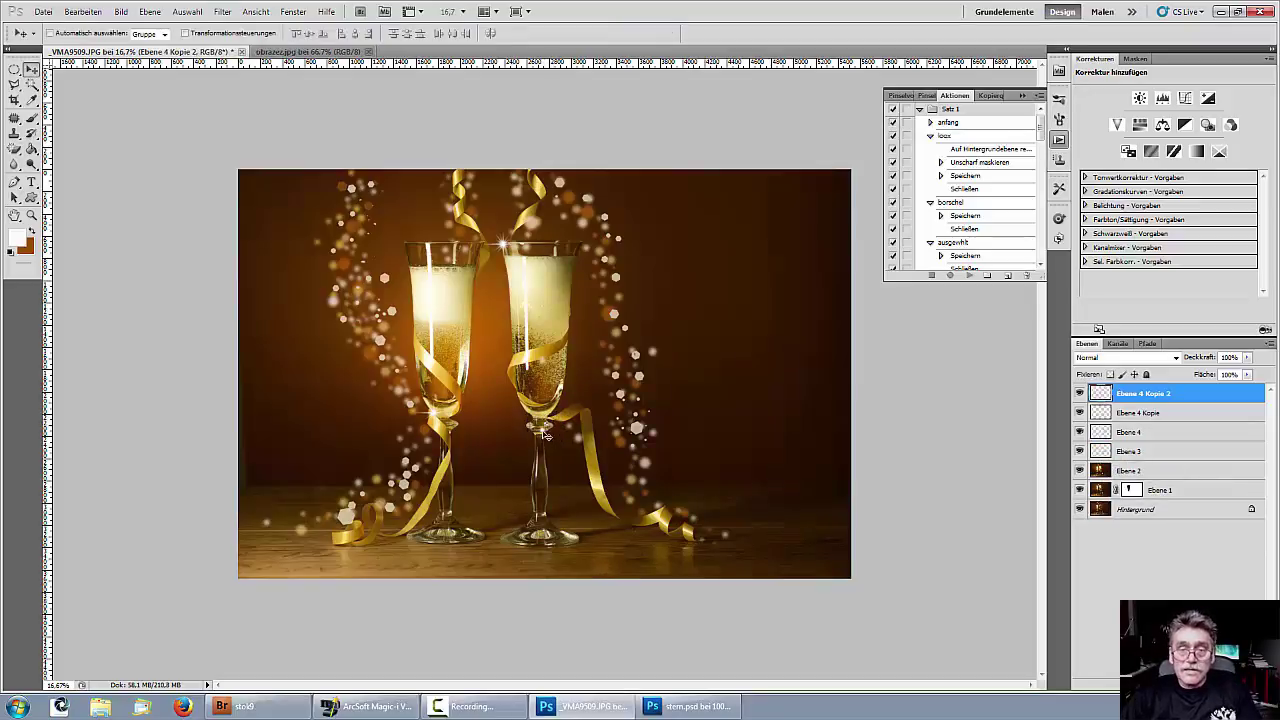
Scatter more star copies along the light trails around both glasses, undoing the accidental duplicate of the photo layer.
{"action": "left_click_drag", "start_coordinate": [540, 432], "coordinate": [636, 462]}
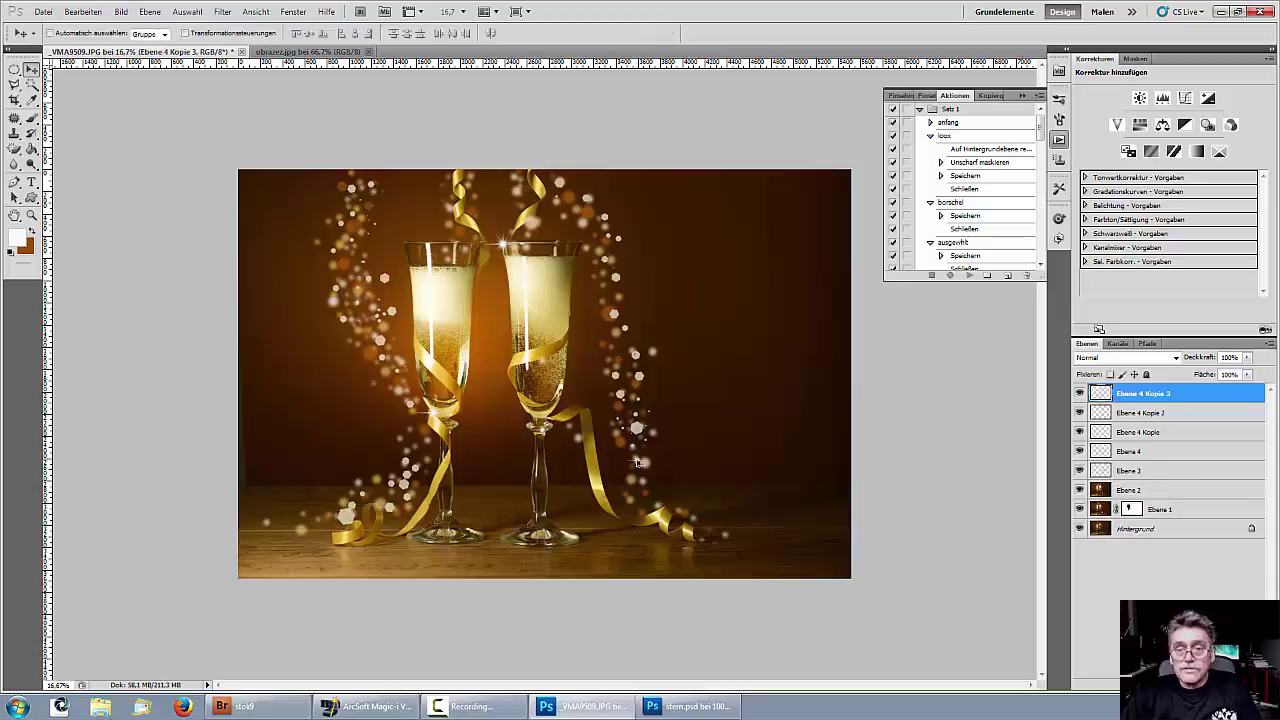
{"action": "left_click_drag", "start_coordinate": [635, 352], "coordinate": [606, 289]}
{"action": "left_click_drag", "start_coordinate": [618, 230], "coordinate": [317, 519]}
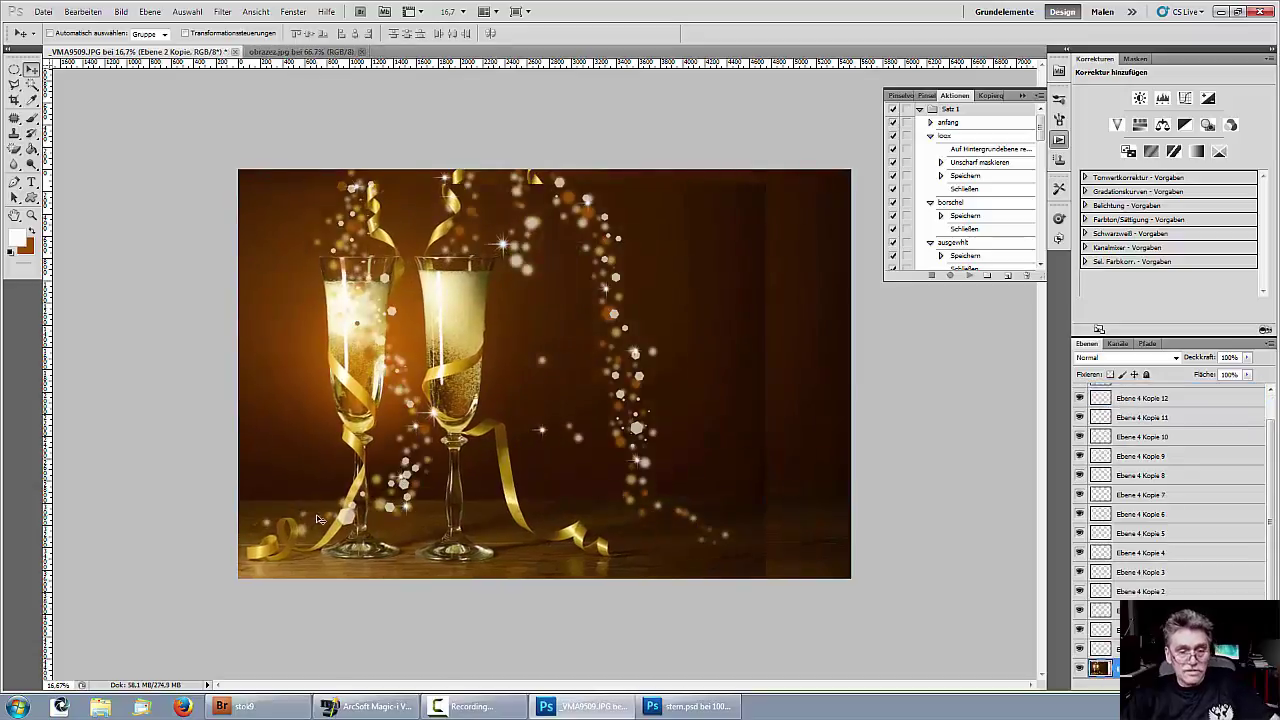
{"action": "key", "text": "ctrl+z"}
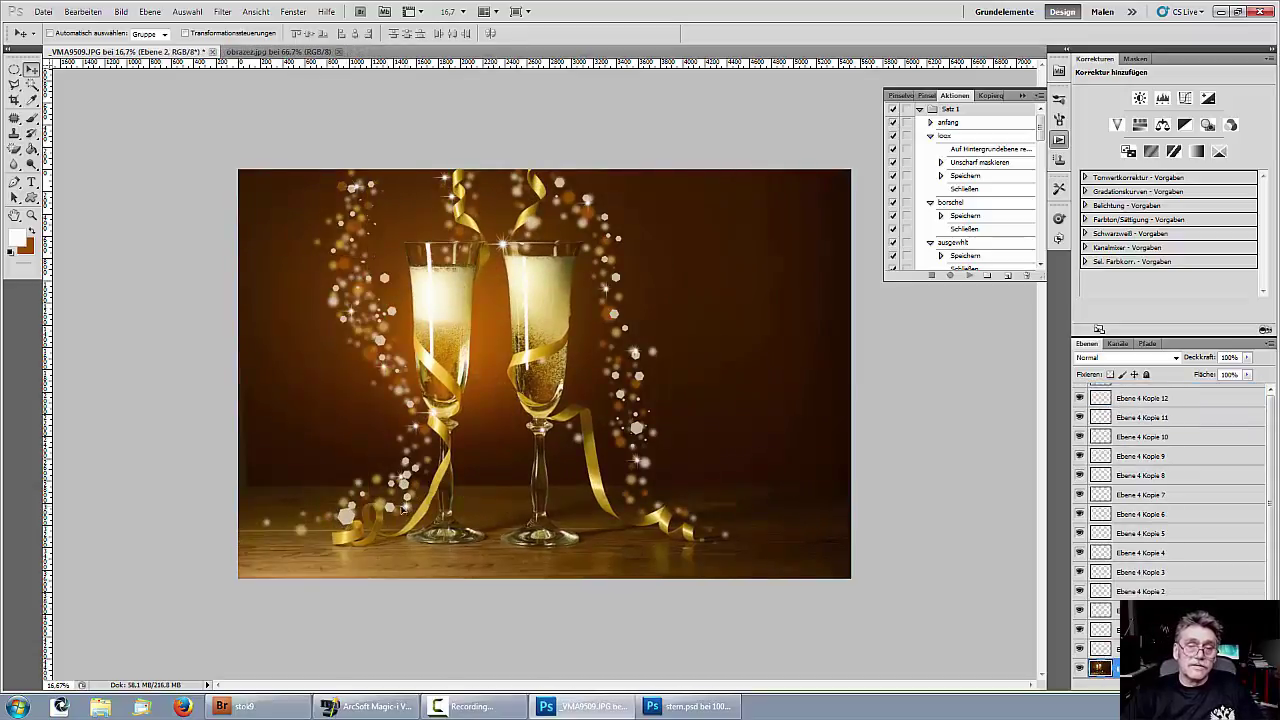
{"action": "left_click", "coordinate": [315, 525]}
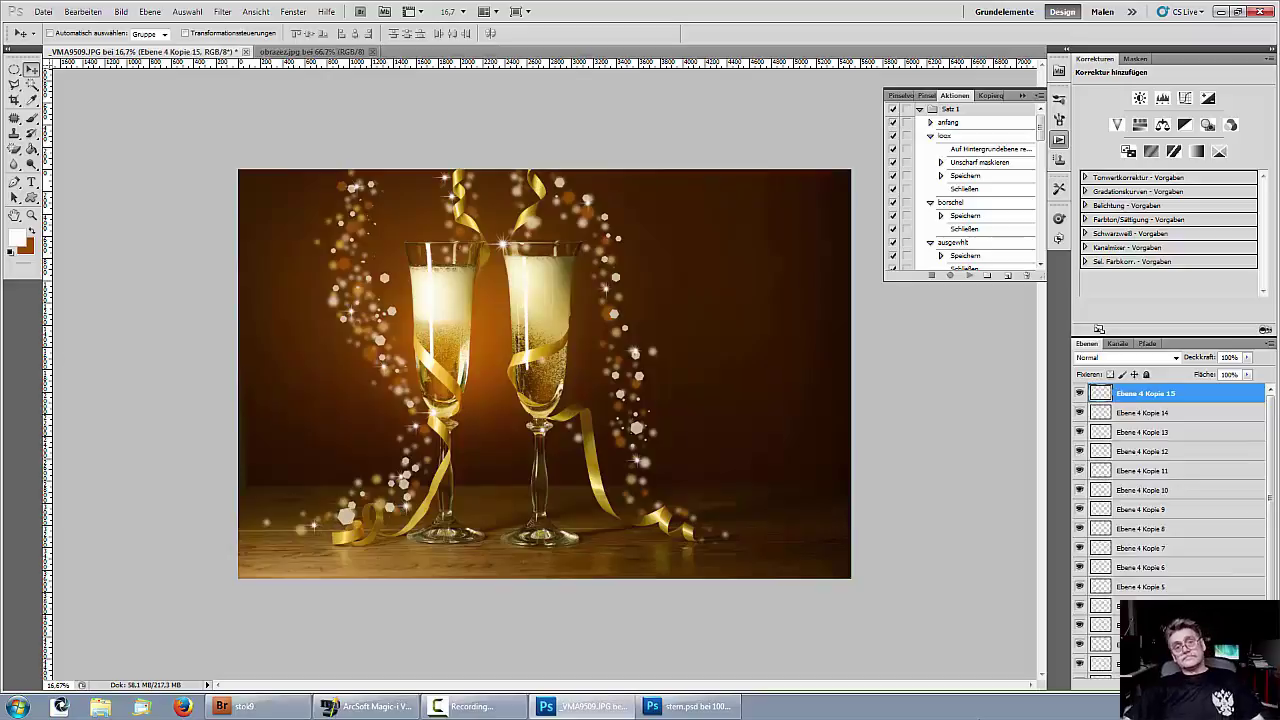
Check the whole composite at a reduced size and compare it with the reference image obrazez.jpg.
{"action": "key", "text": "ctrl+minus"}
{"action": "key", "text": "ctrl+minus"}
{"action": "key", "text": "ctrl+minus"}
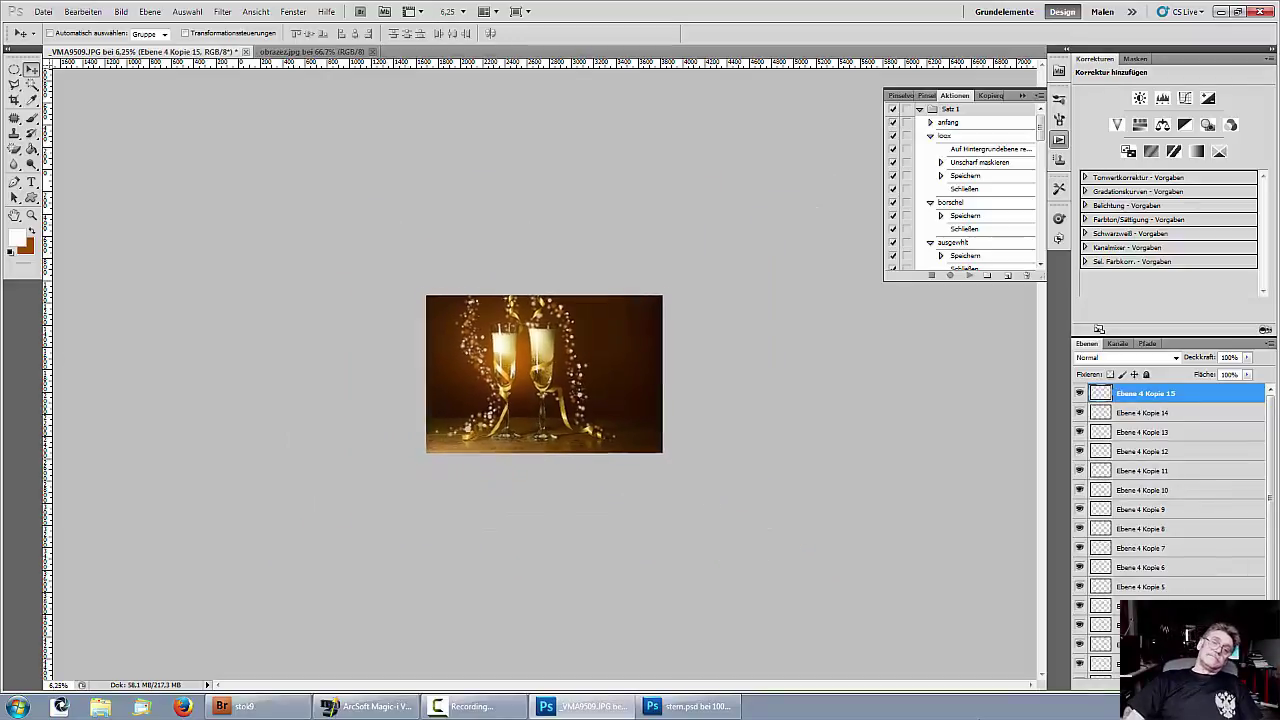
{"action": "key", "text": "ctrl+plus"}
{"action": "key", "text": "ctrl+plus"}
{"action": "key", "text": "ctrl+plus"}
{"action": "key", "text": "ctrl+plus"}
{"action": "key", "text": "ctrl+minus"}
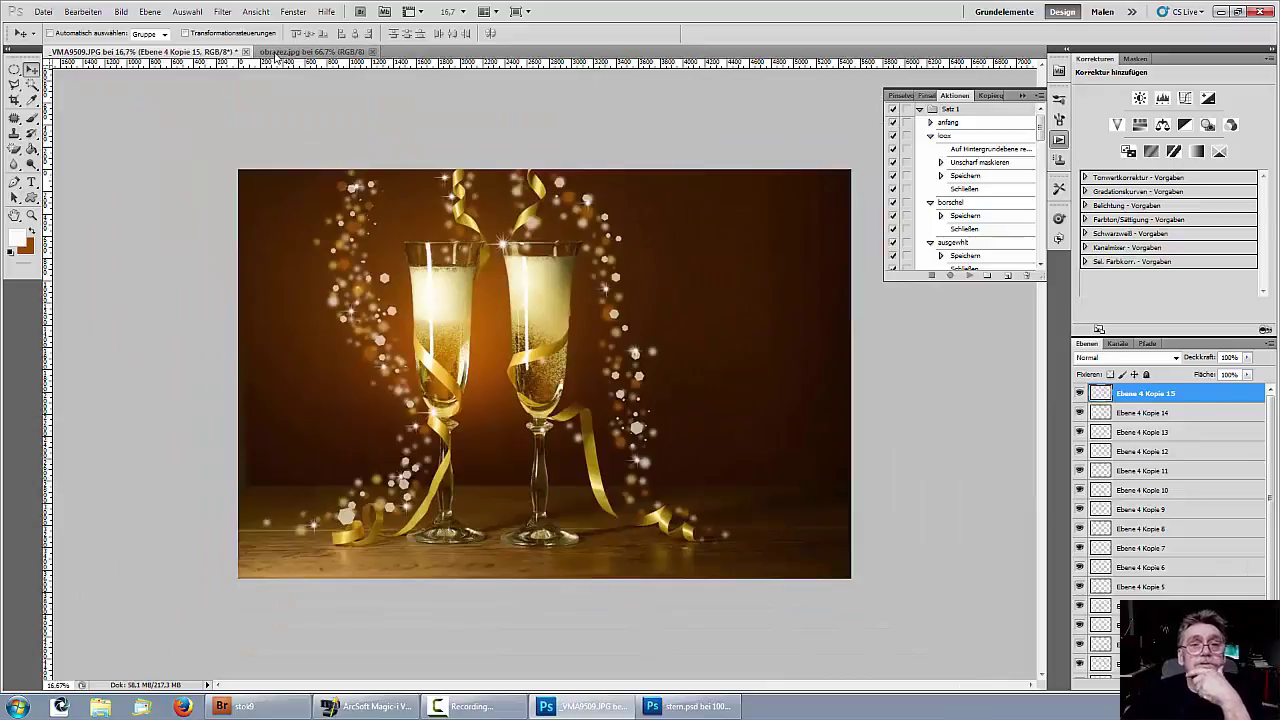
{"action": "left_click", "coordinate": [277, 52]}
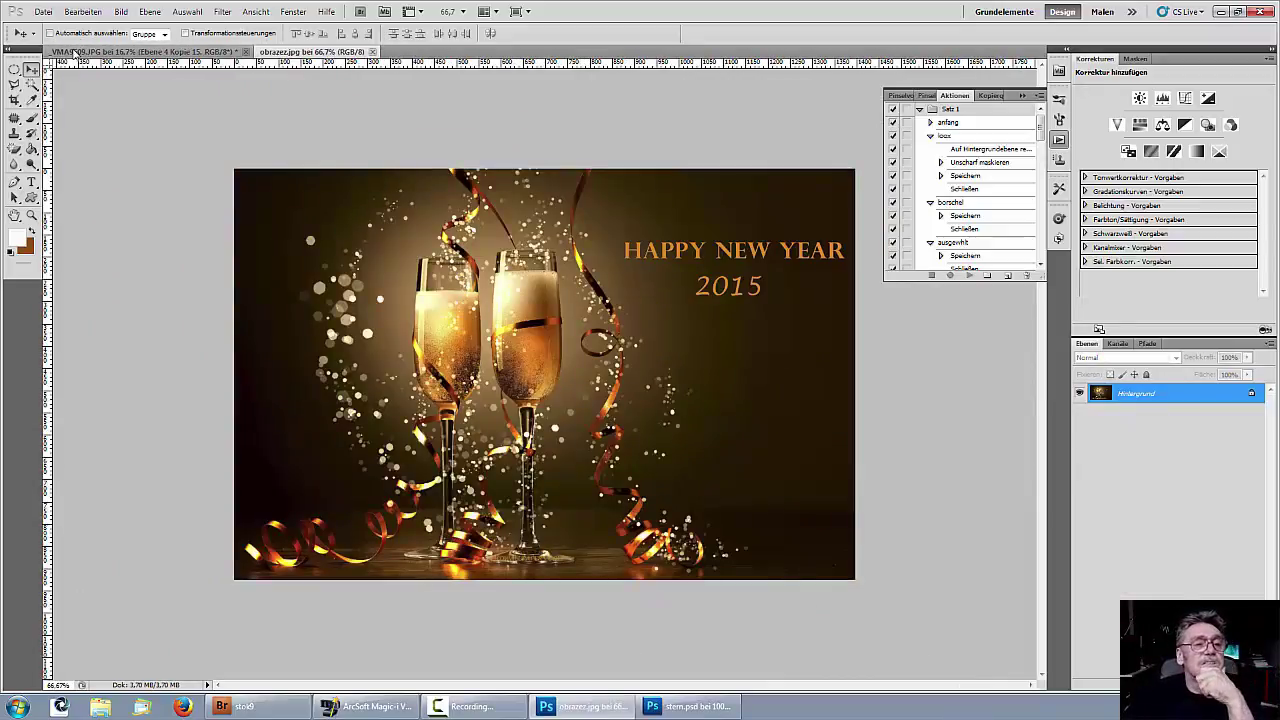
{"action": "left_click", "coordinate": [45, 12]}
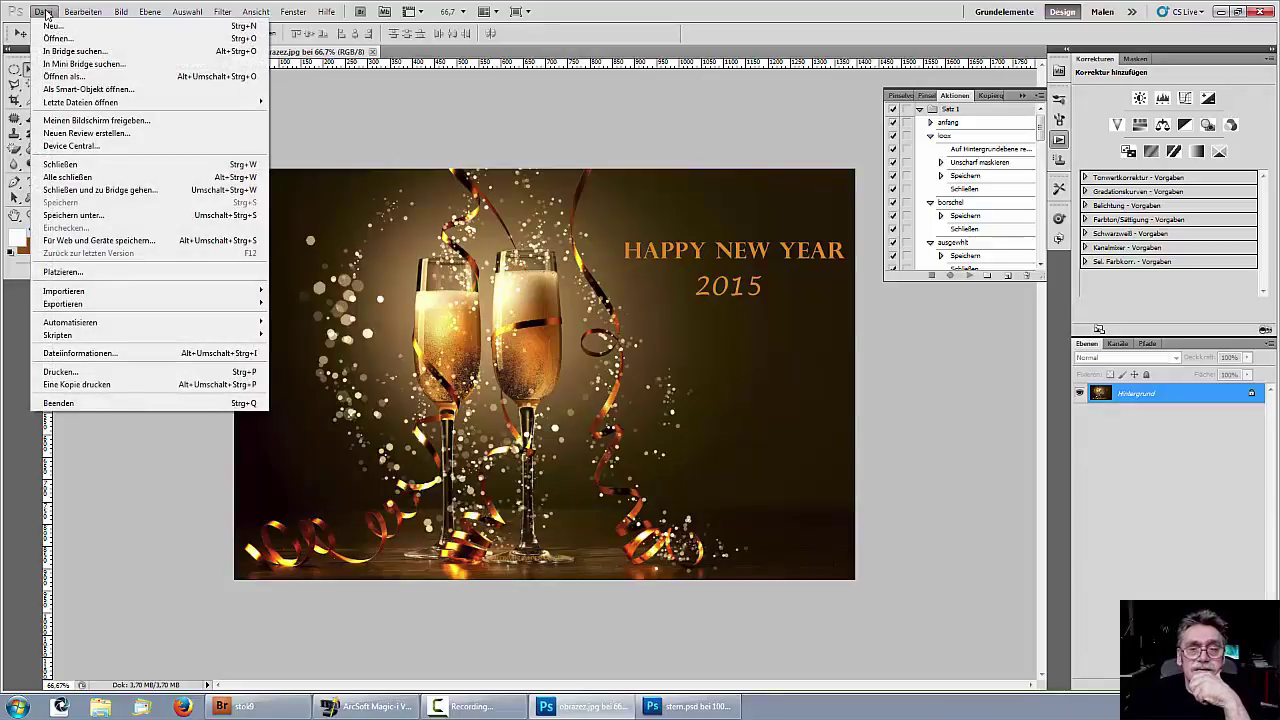
{"action": "left_click", "coordinate": [45, 12]}
{"action": "left_click", "coordinate": [220, 52]}
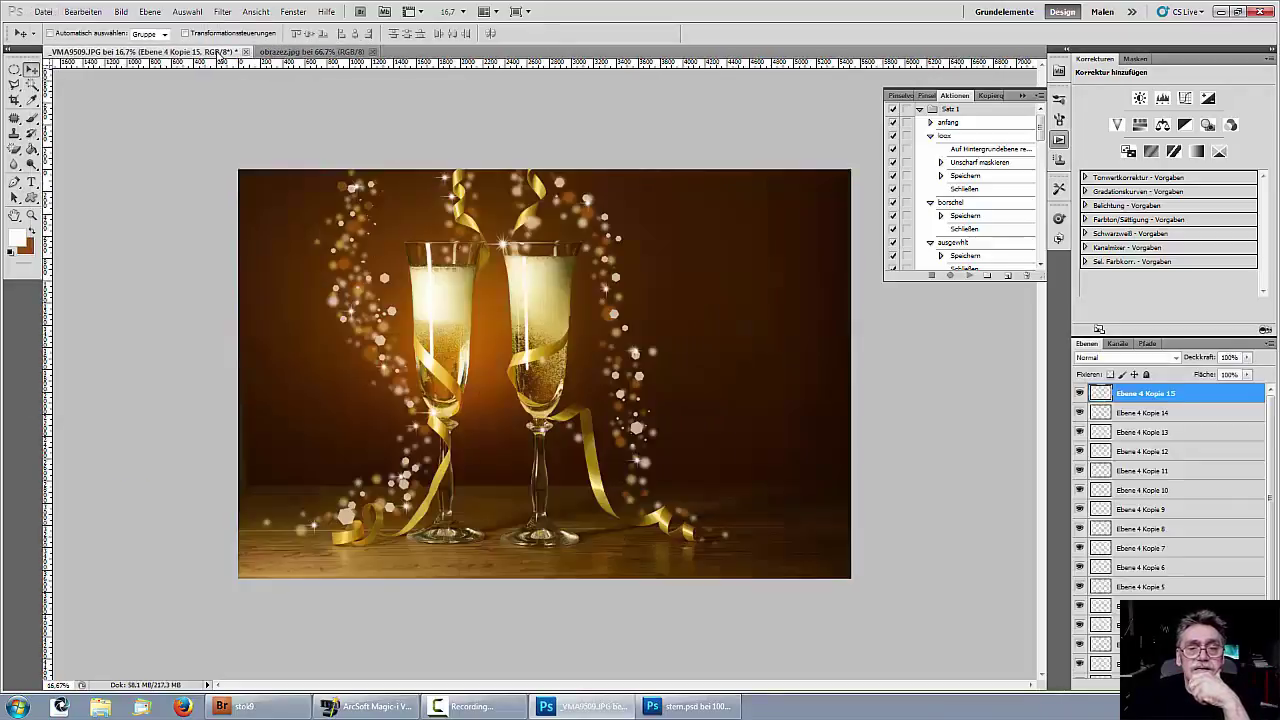
Add the horizontal headline text "HAPPY NEW YAHR" on the dark background beside the right glass.
{"action": "left_click", "coordinate": [31, 182]}
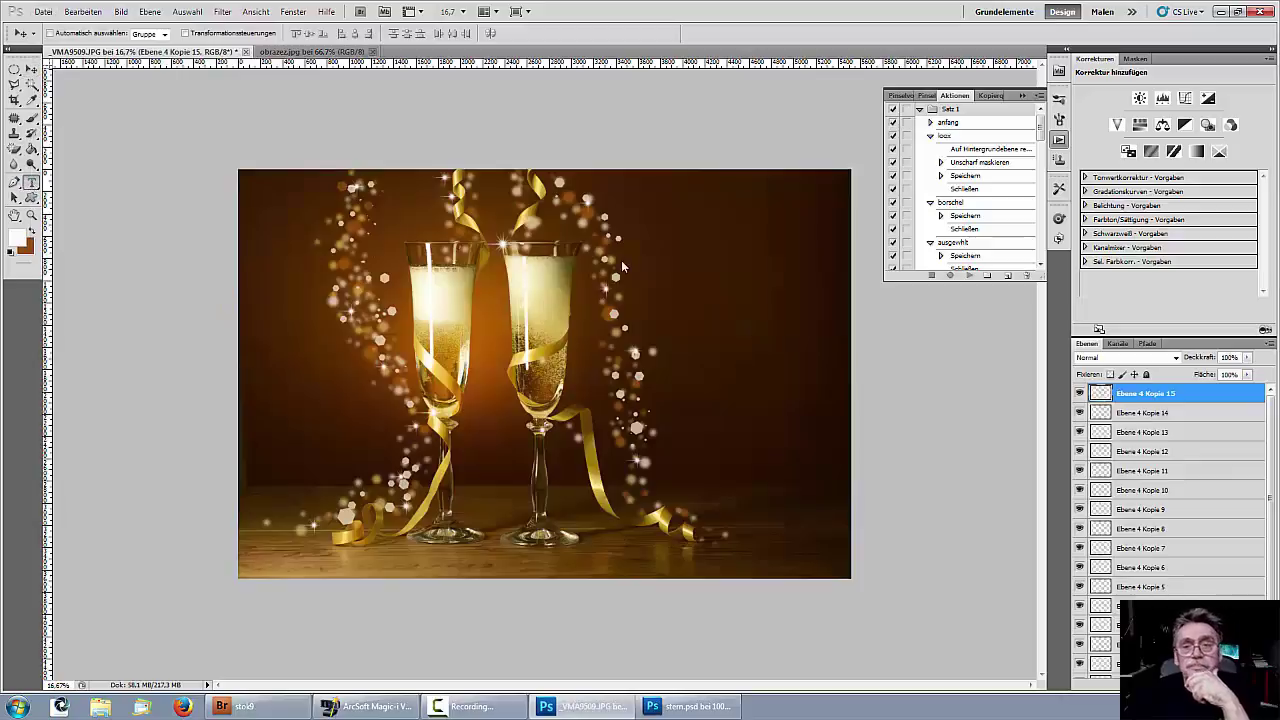
{"action": "left_click", "coordinate": [636, 256]}
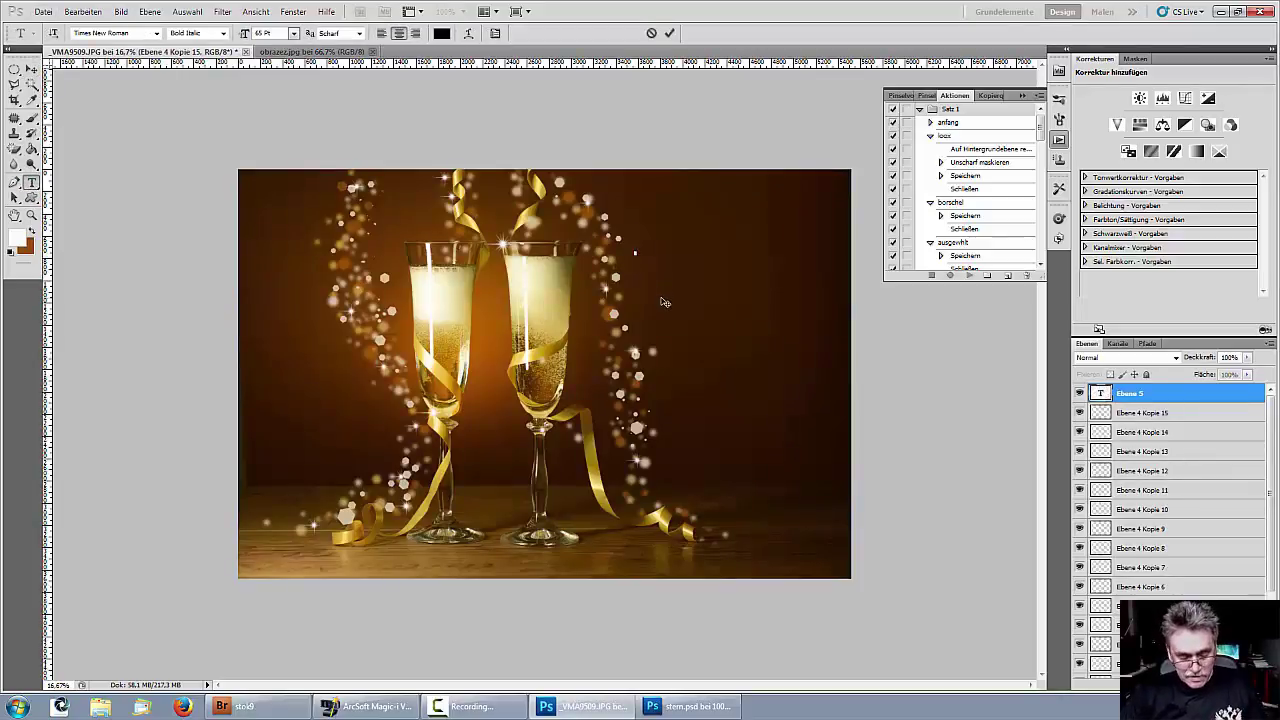
{"action": "type", "text": "HA"}
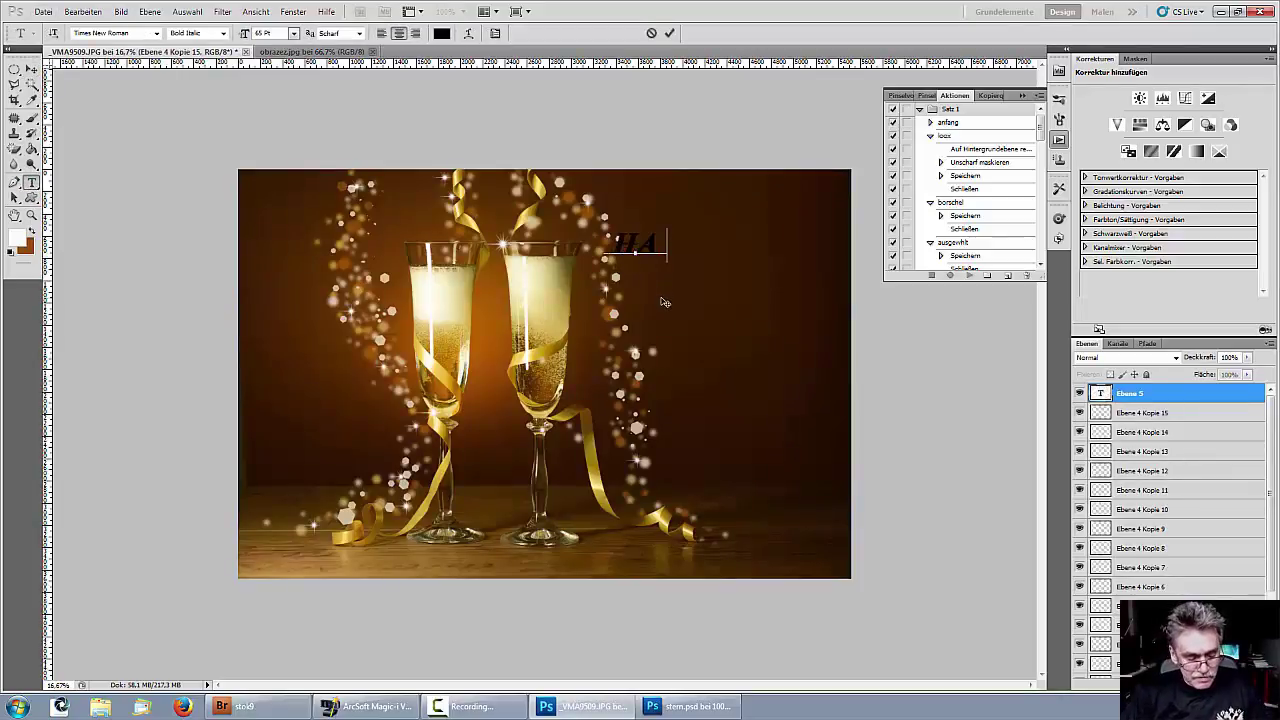
{"action": "type", "text": "PPI NE"}
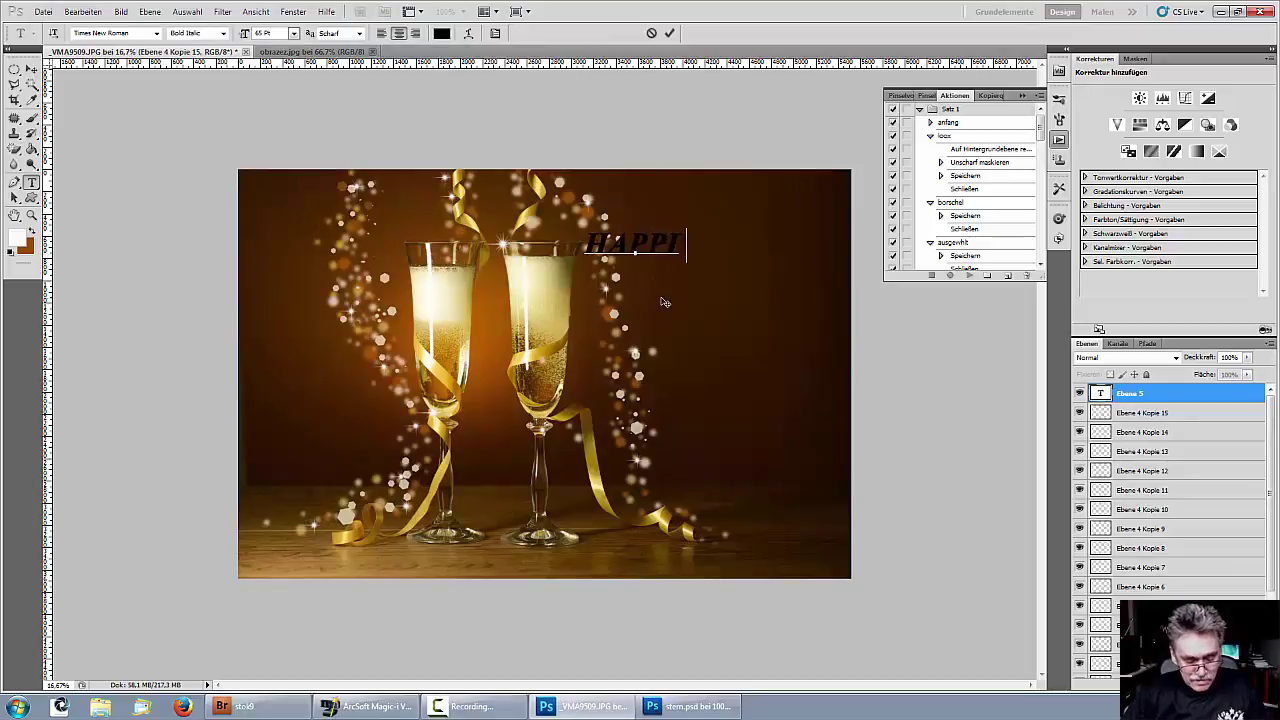
{"action": "type", "text": "U"}
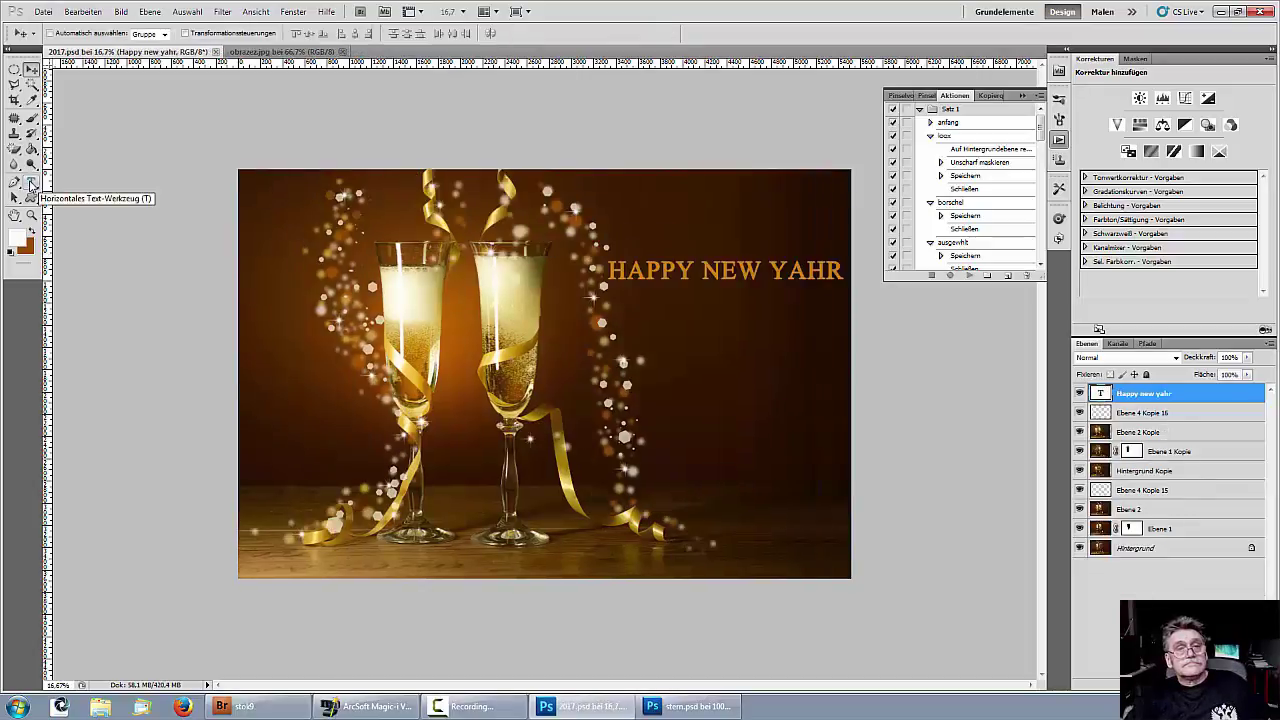
Add the text "2017" as a separate text layer below the headline and select its characters.
{"action": "left_click", "coordinate": [31, 182]}
{"action": "left_click", "coordinate": [665, 348]}
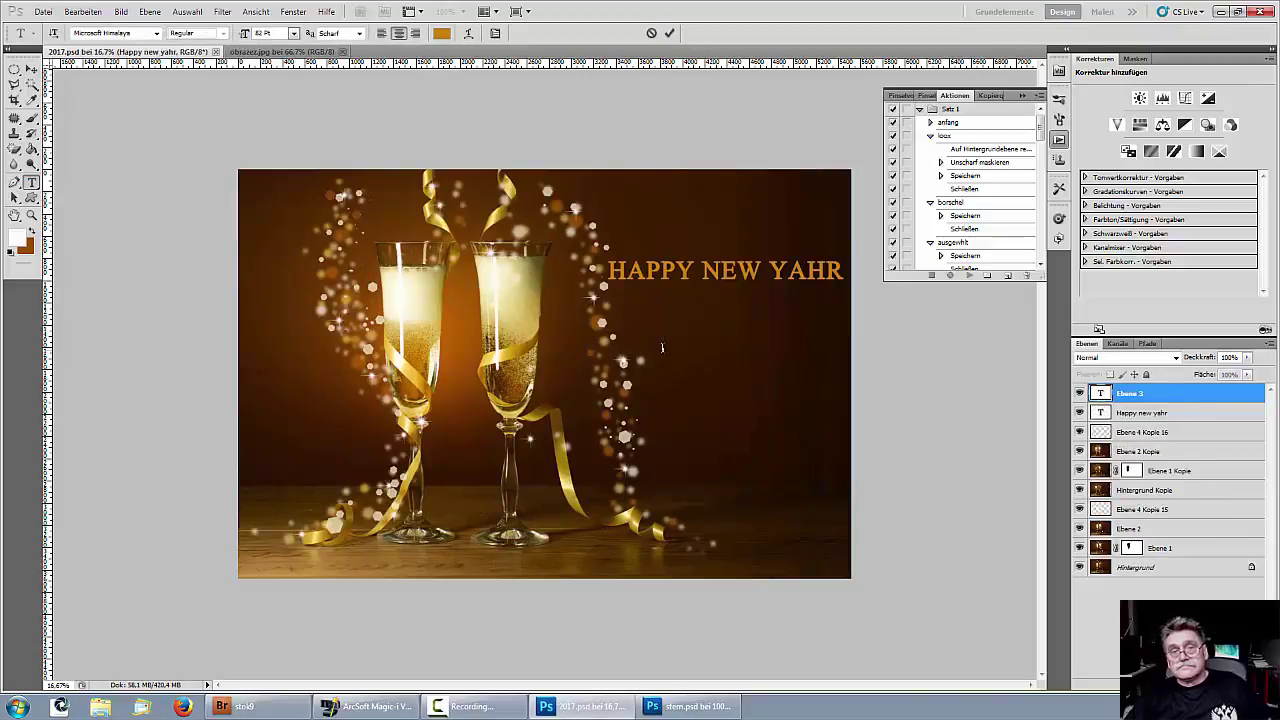
{"action": "type", "text": "2017"}
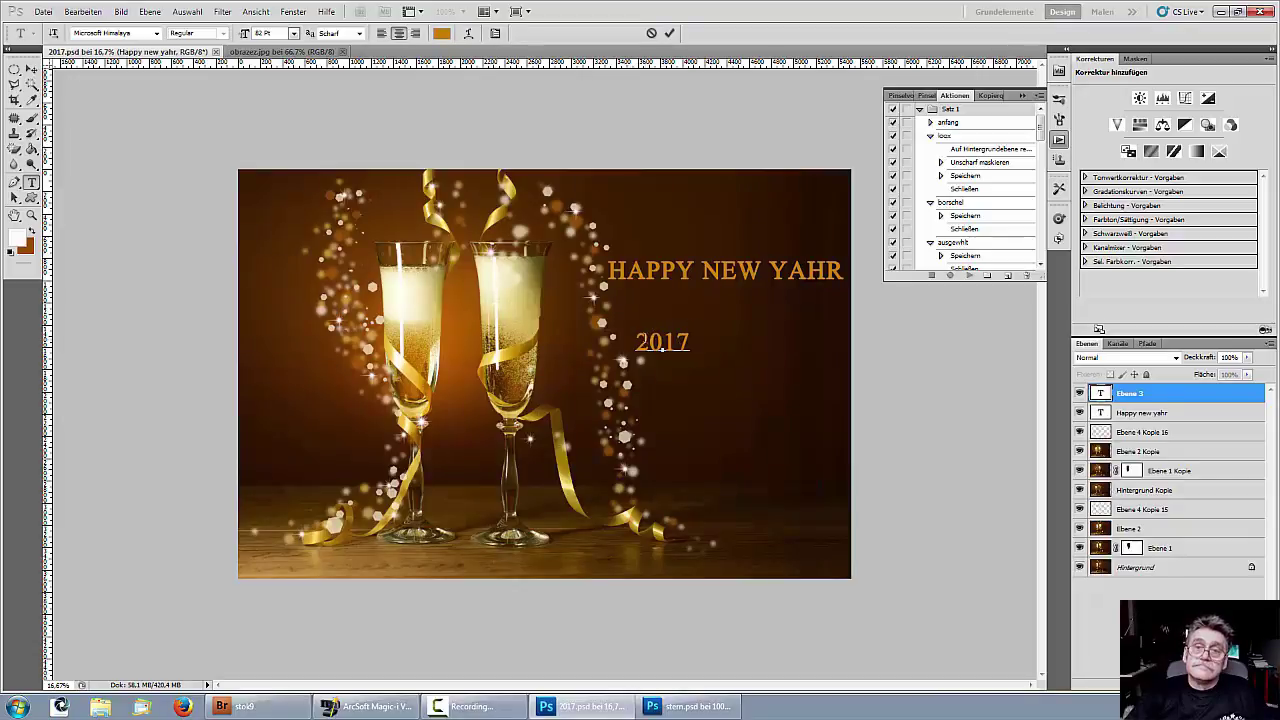
{"action": "left_click_drag", "start_coordinate": [648, 342], "coordinate": [690, 342]}
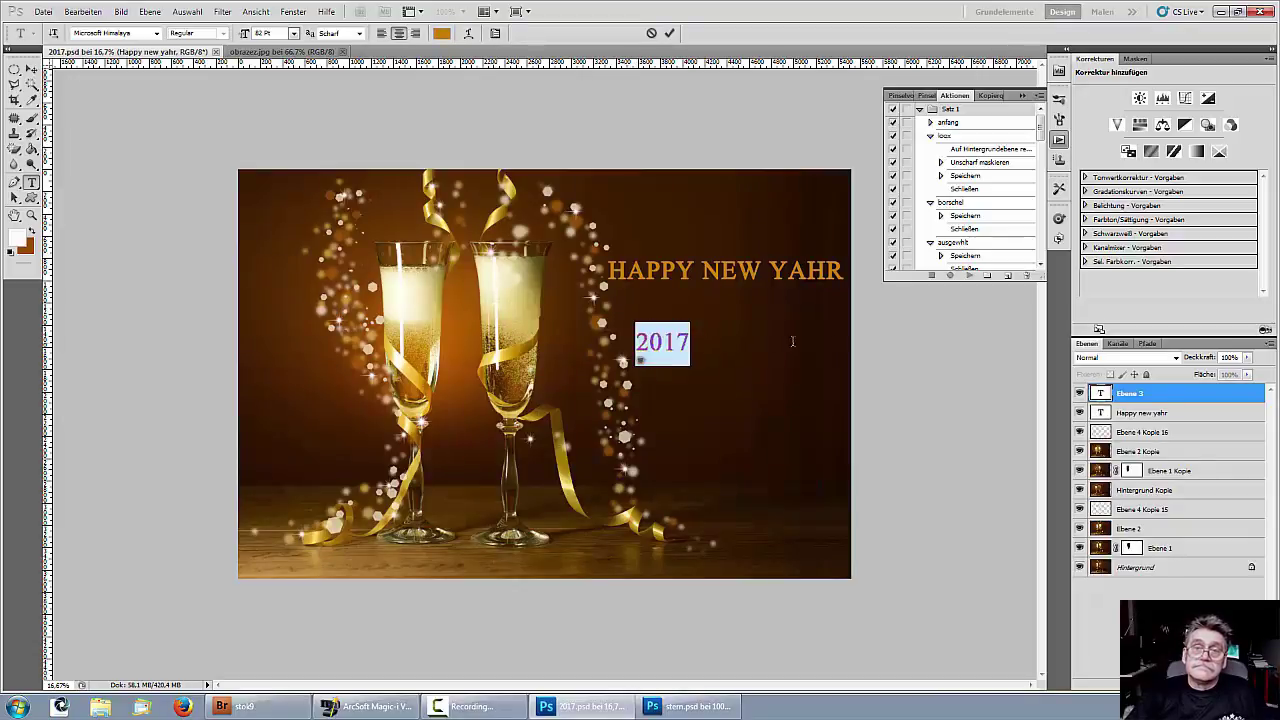